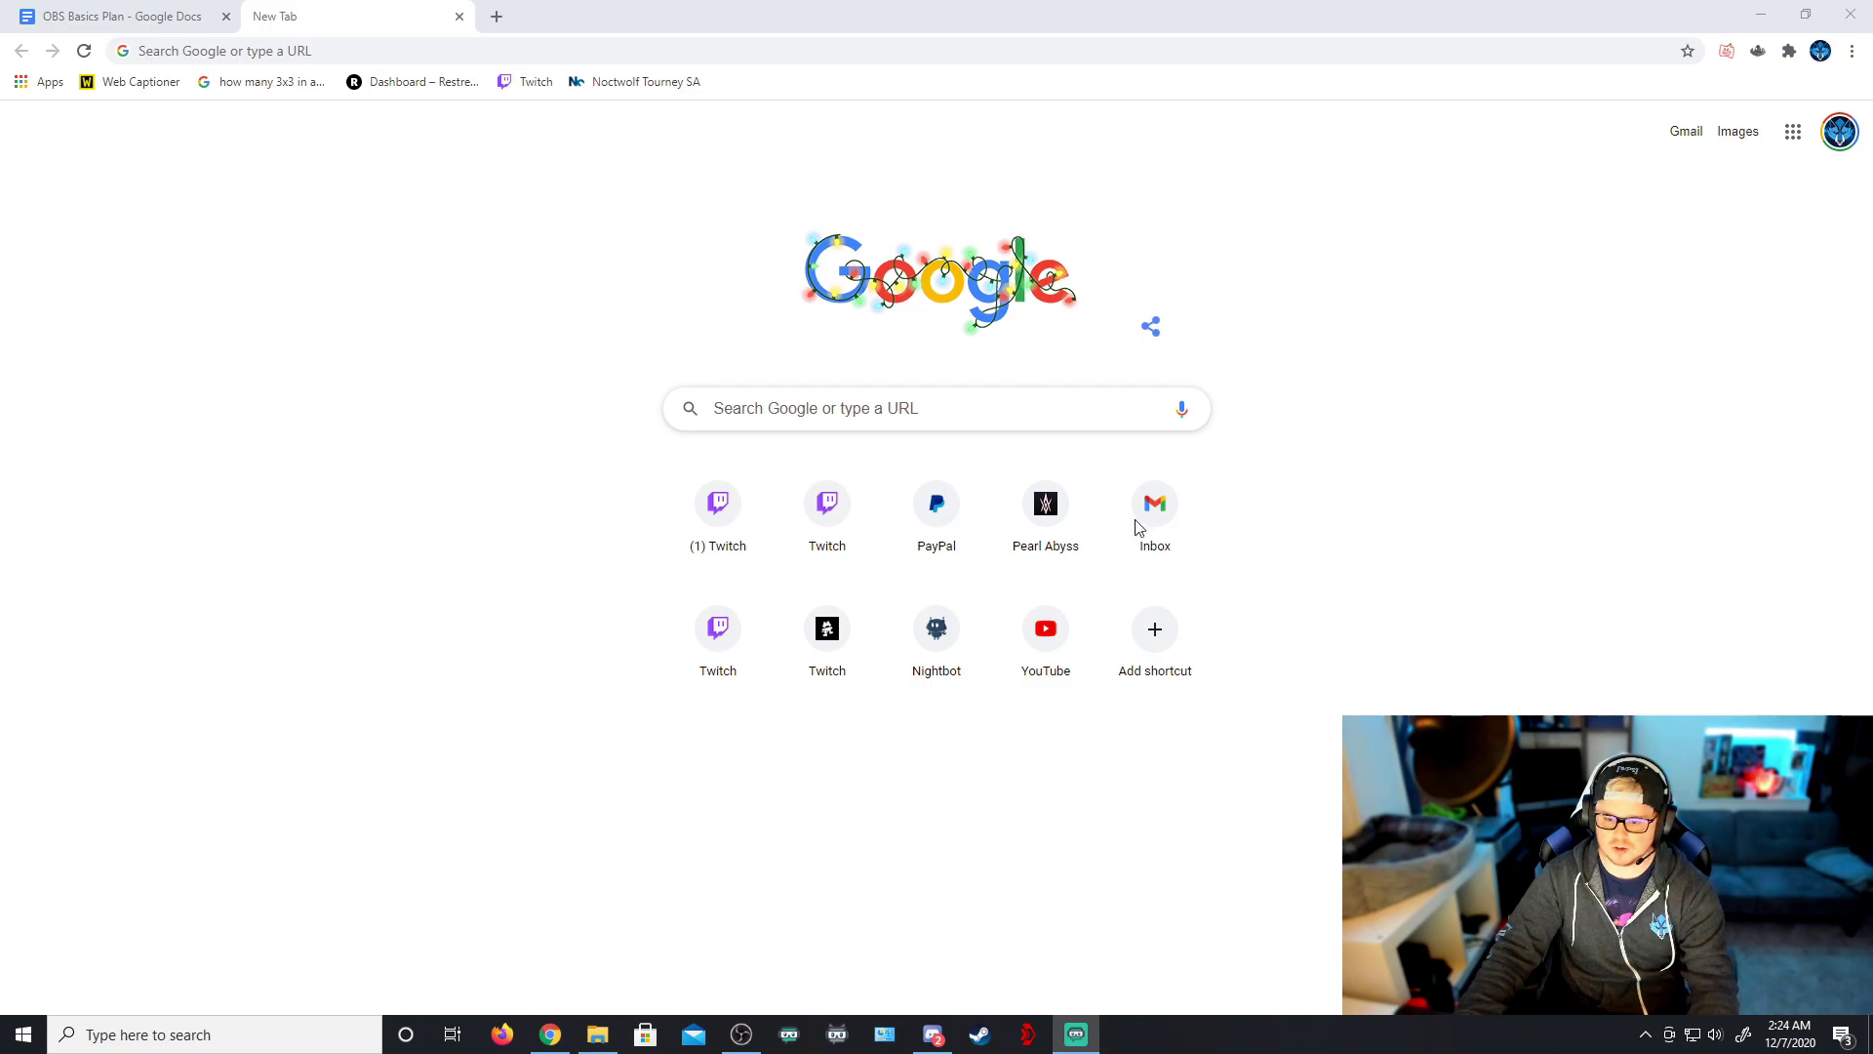
Search Google for 'OBS' and download the Windows version from obsproject.com
{"action": "left_click", "coordinate": [946, 424]}
{"action": "type", "text": "OBS"}
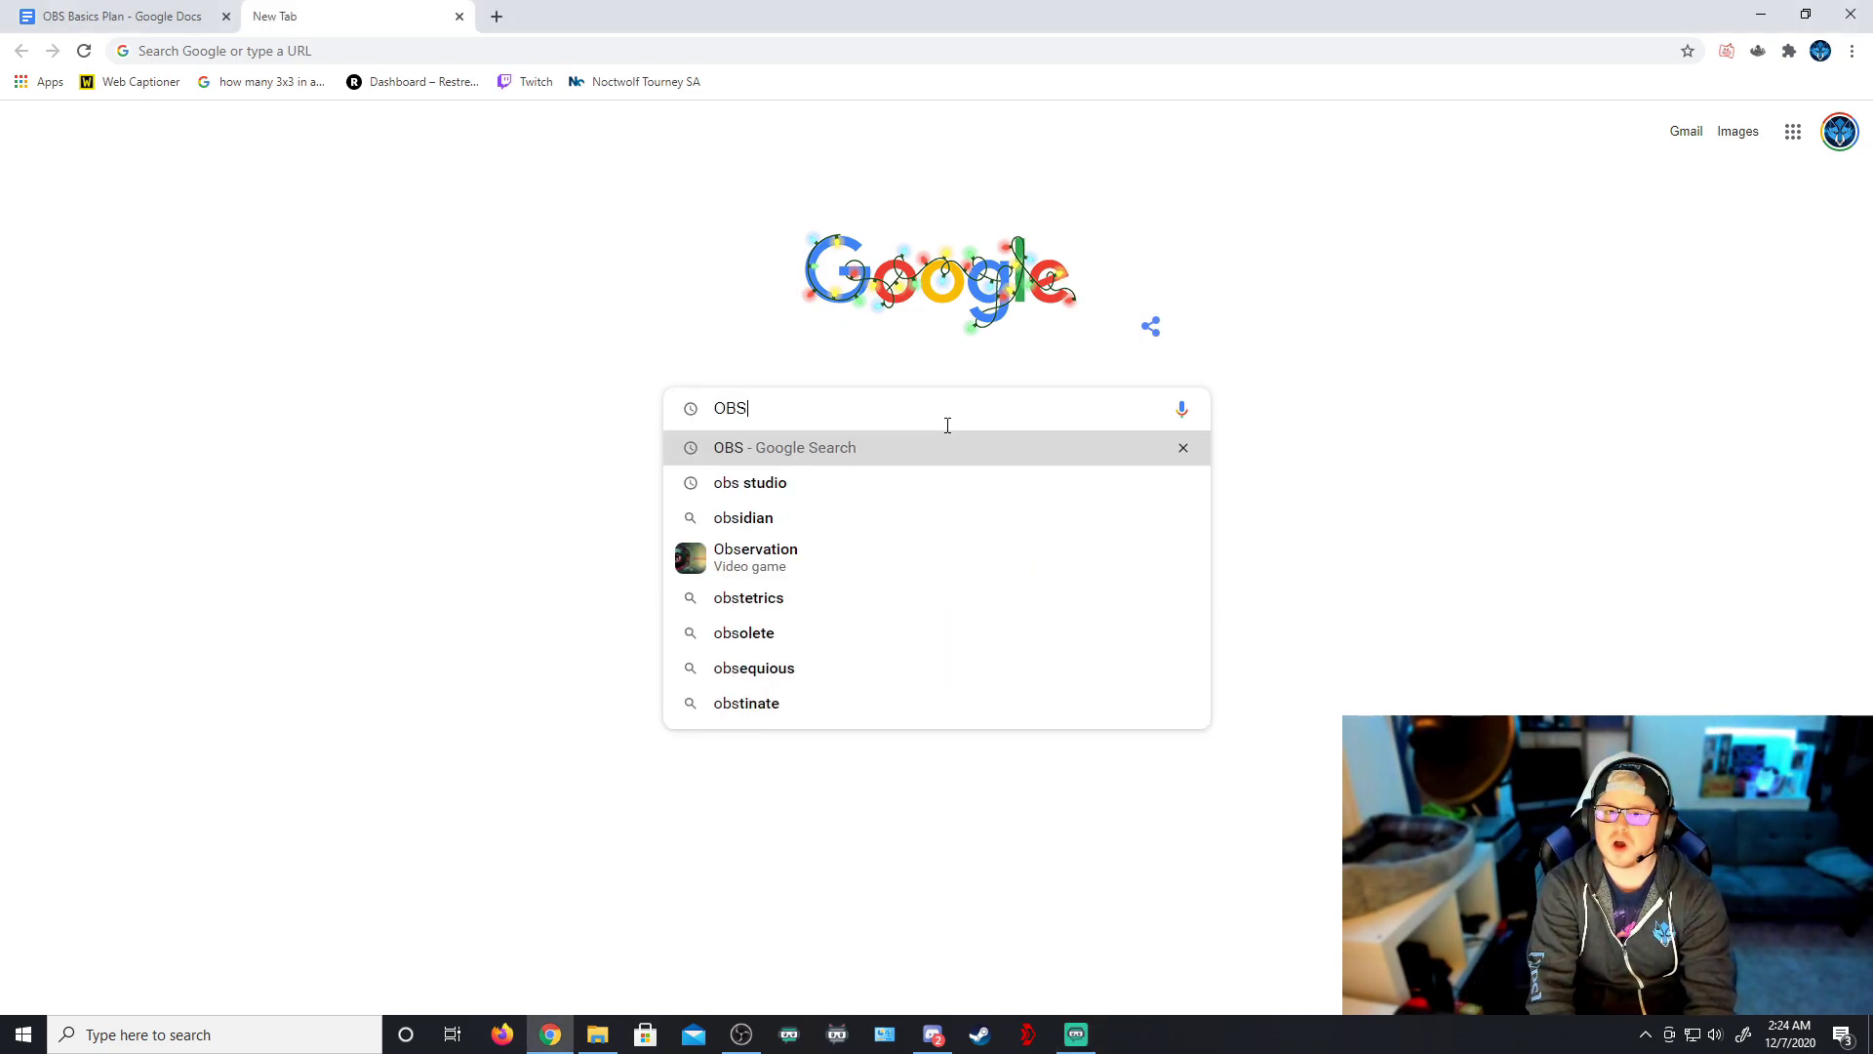
{"action": "key", "text": "Return"}
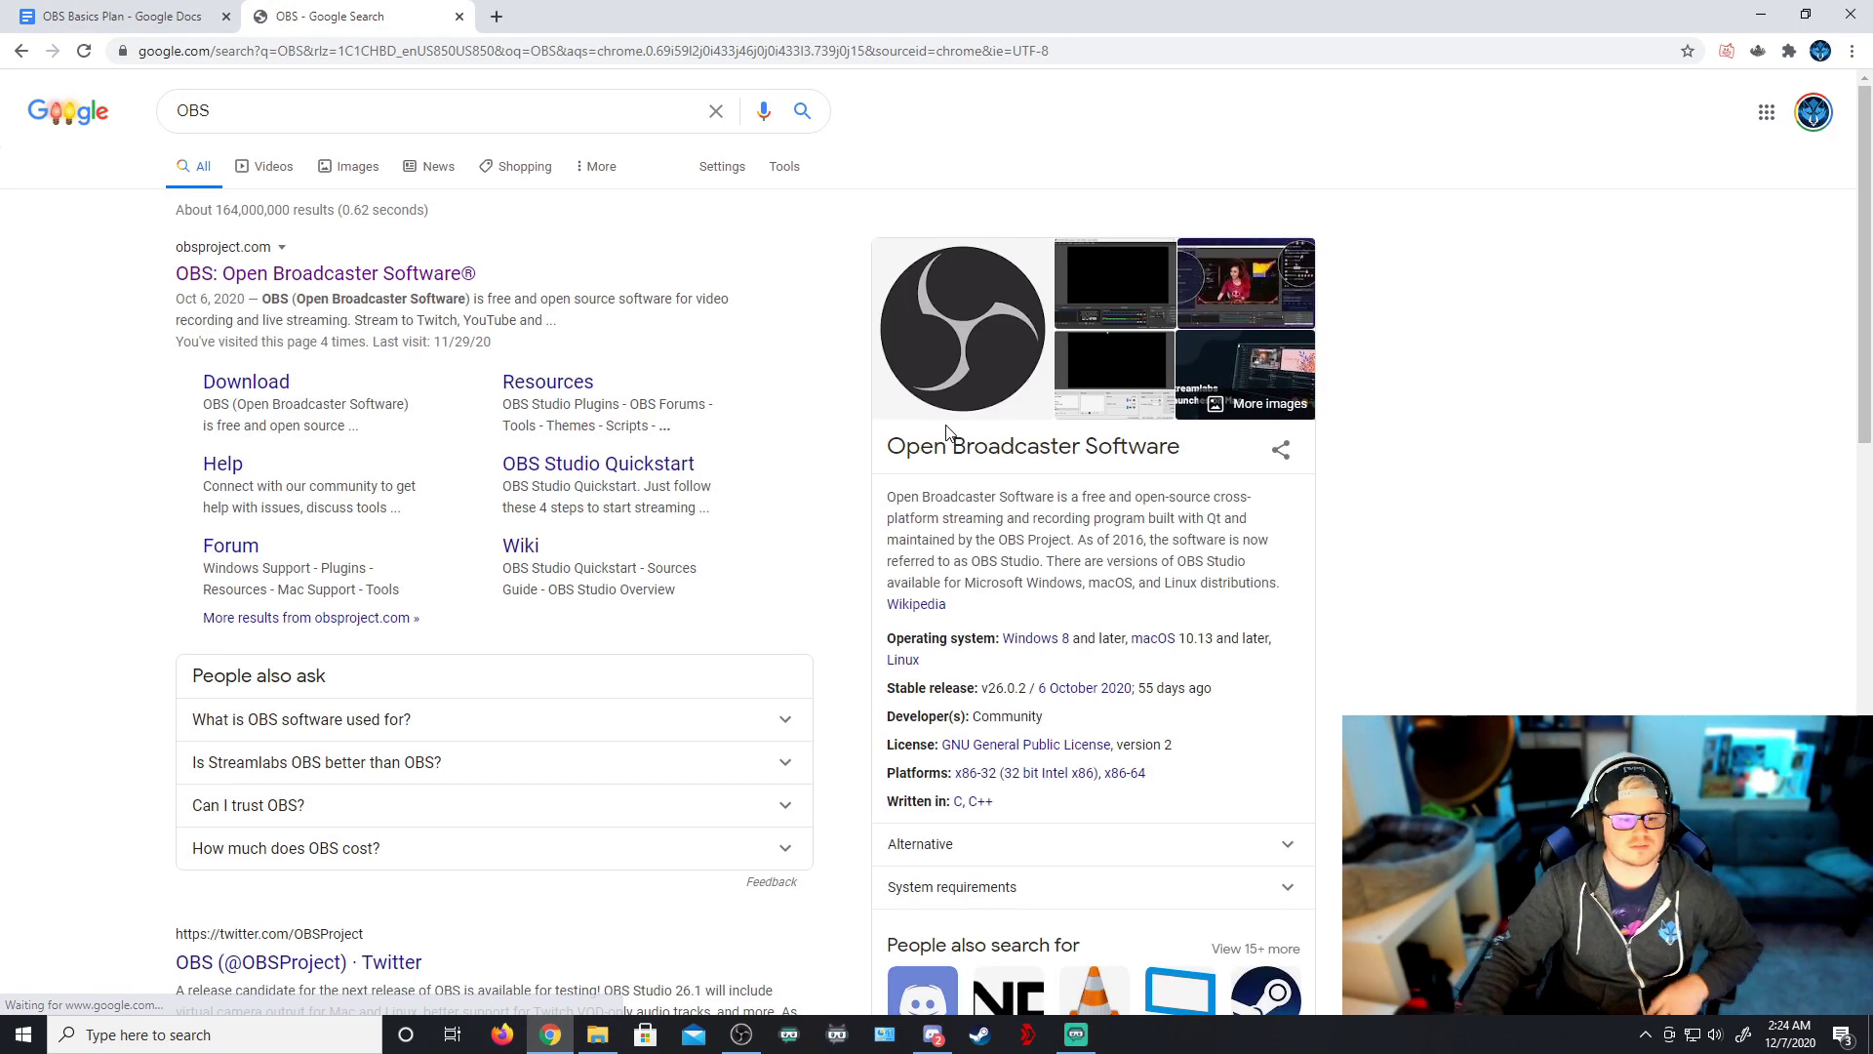
{"action": "left_click", "coordinate": [410, 283]}
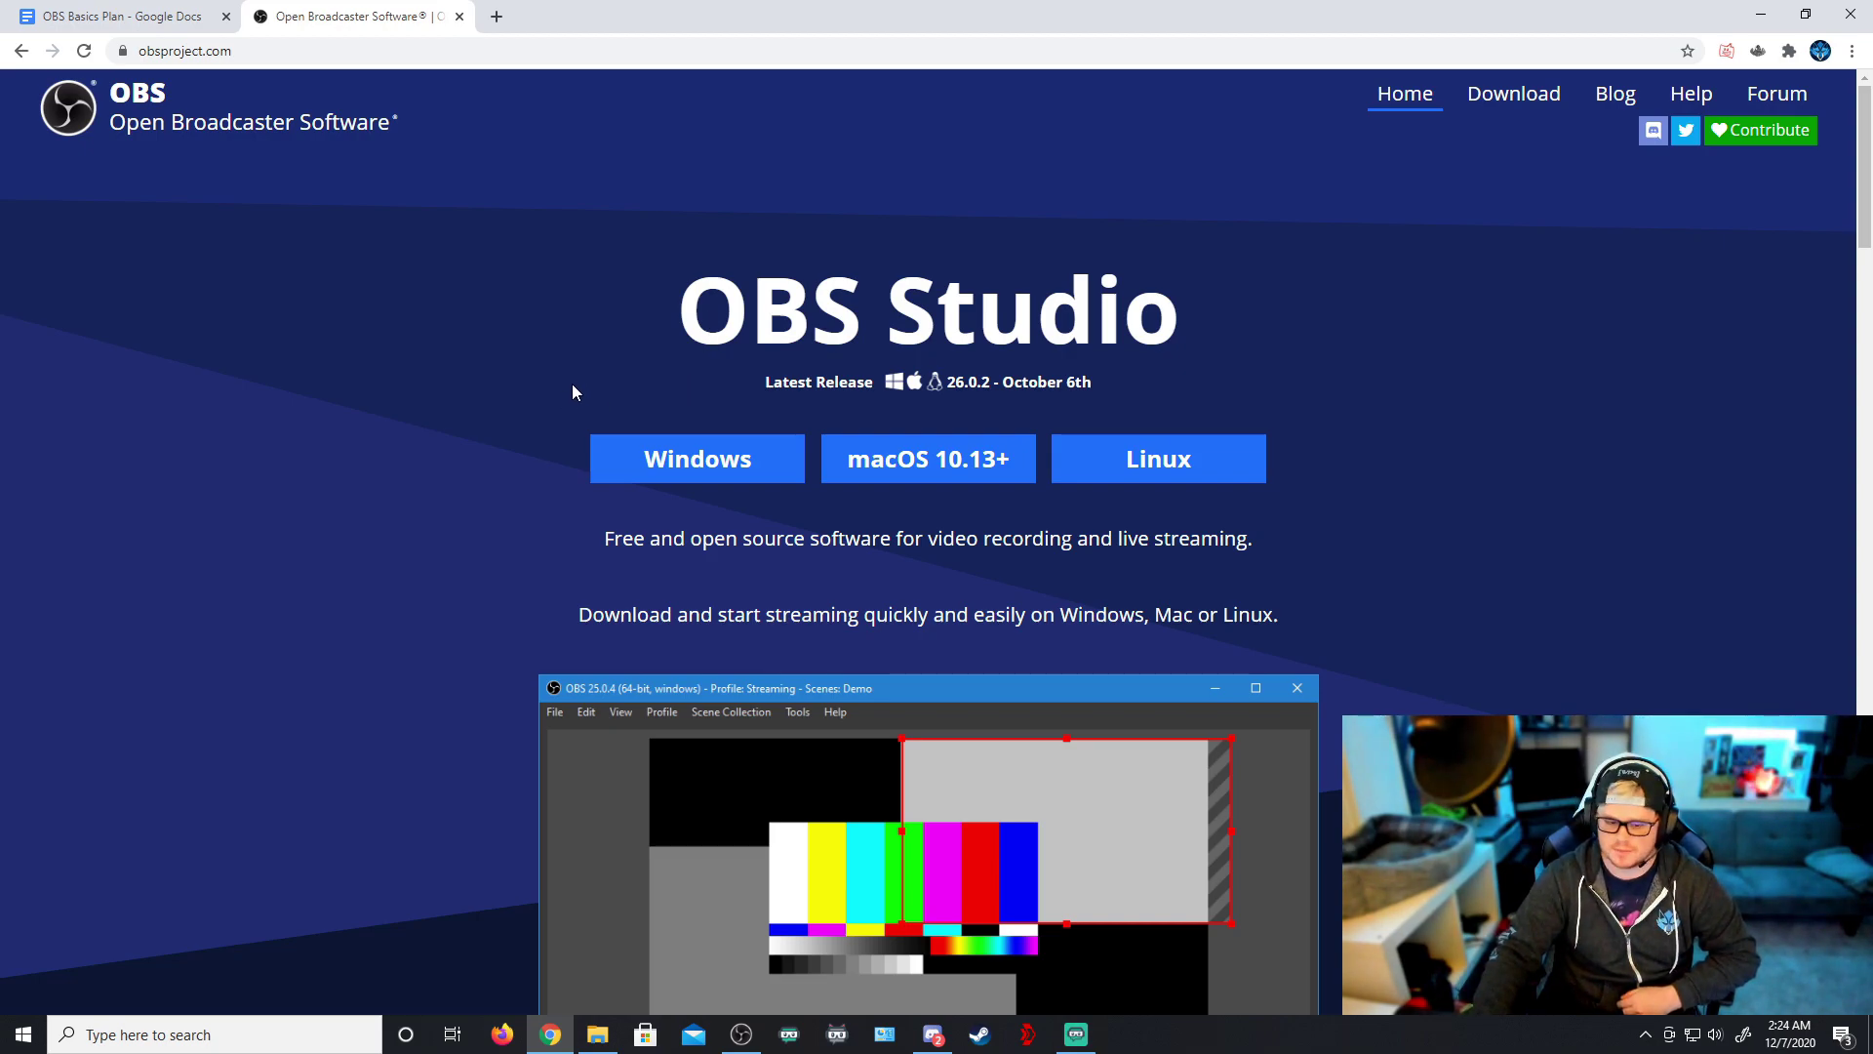
{"action": "left_click", "coordinate": [655, 459]}
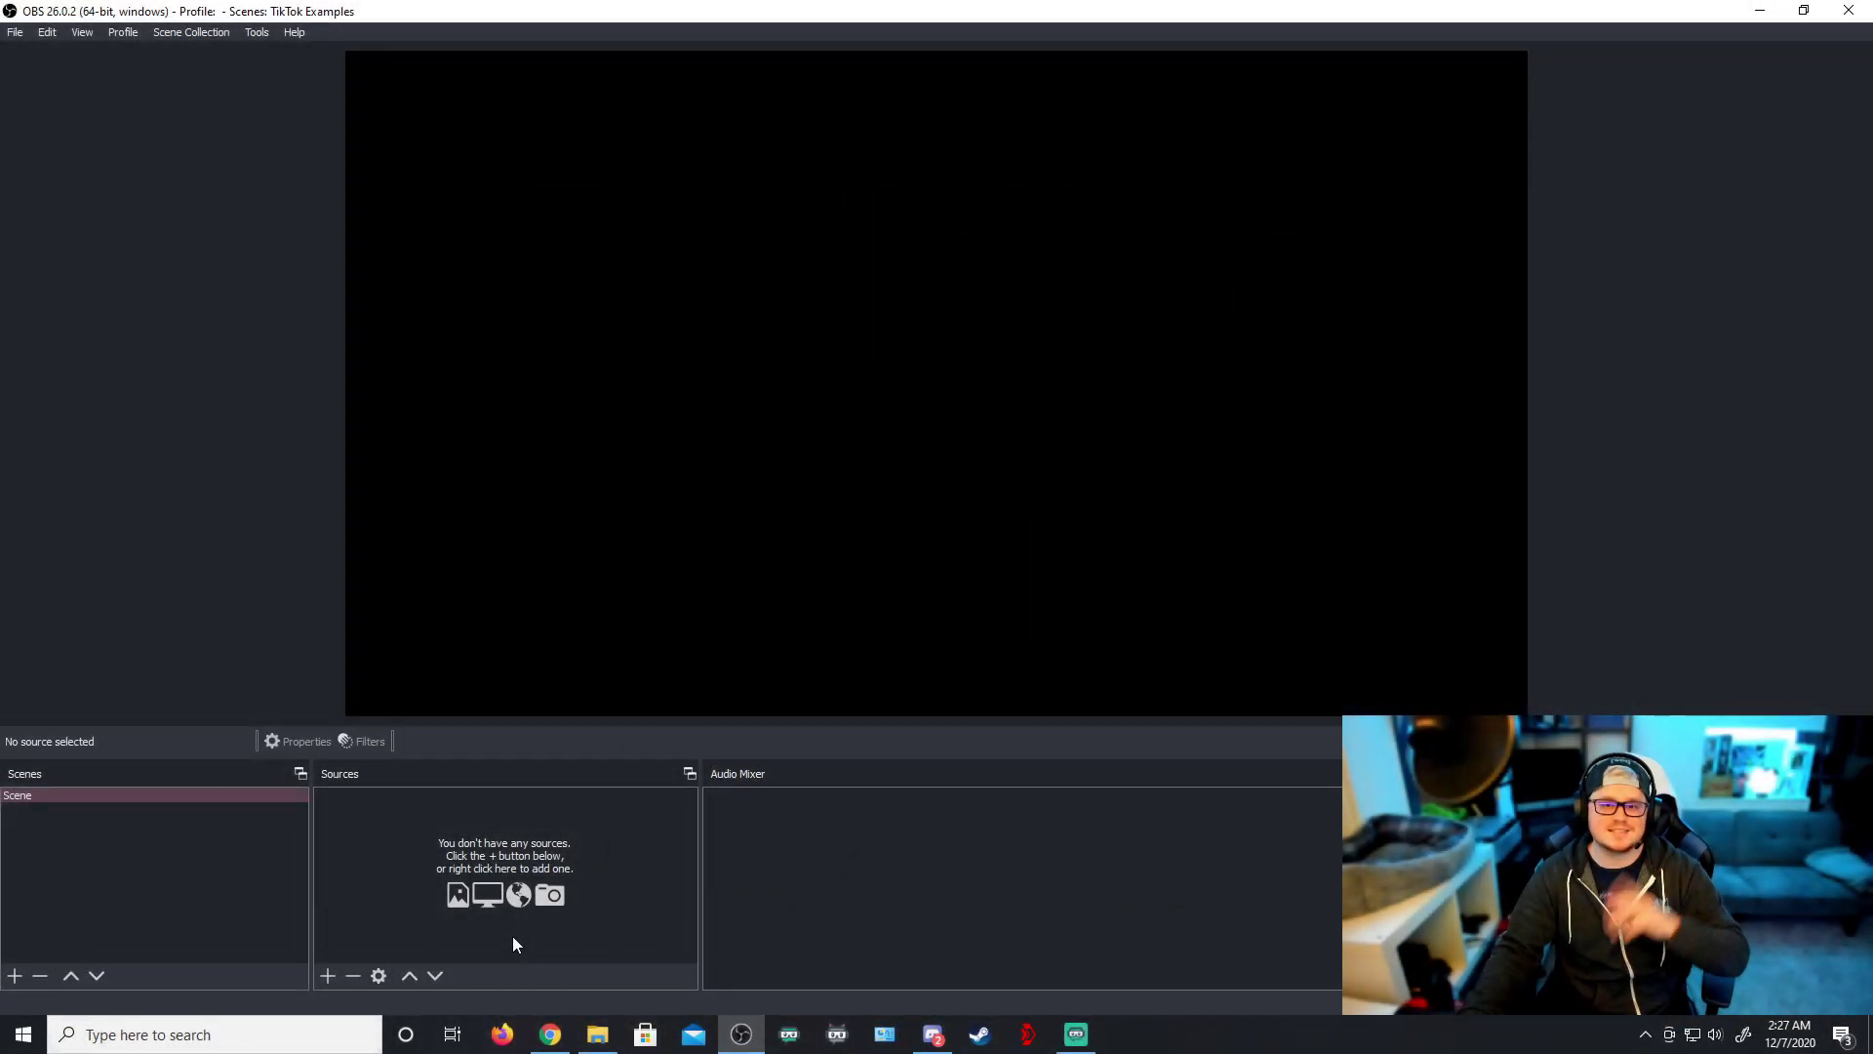
Add a Display Capture source set to capture Display 1
{"action": "left_click", "coordinate": [322, 980]}
{"action": "left_click", "coordinate": [389, 745]}
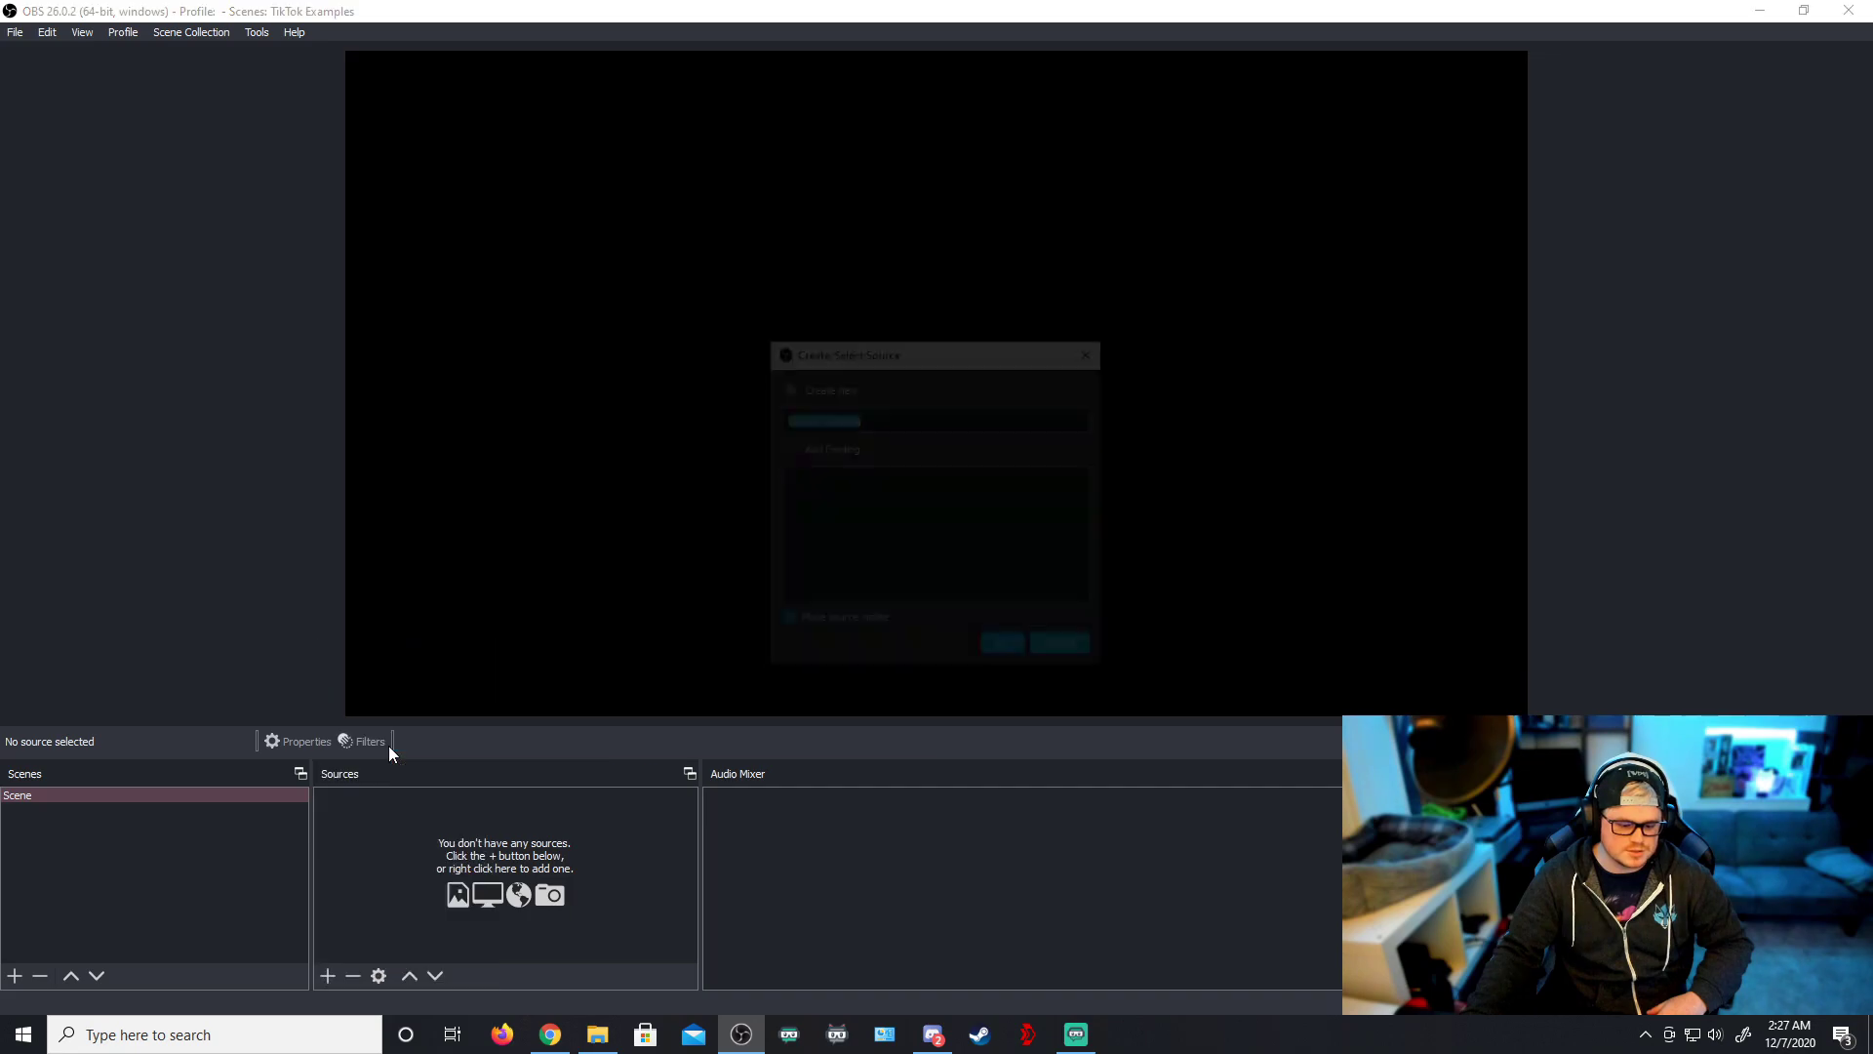
{"action": "left_click", "coordinate": [1006, 649]}
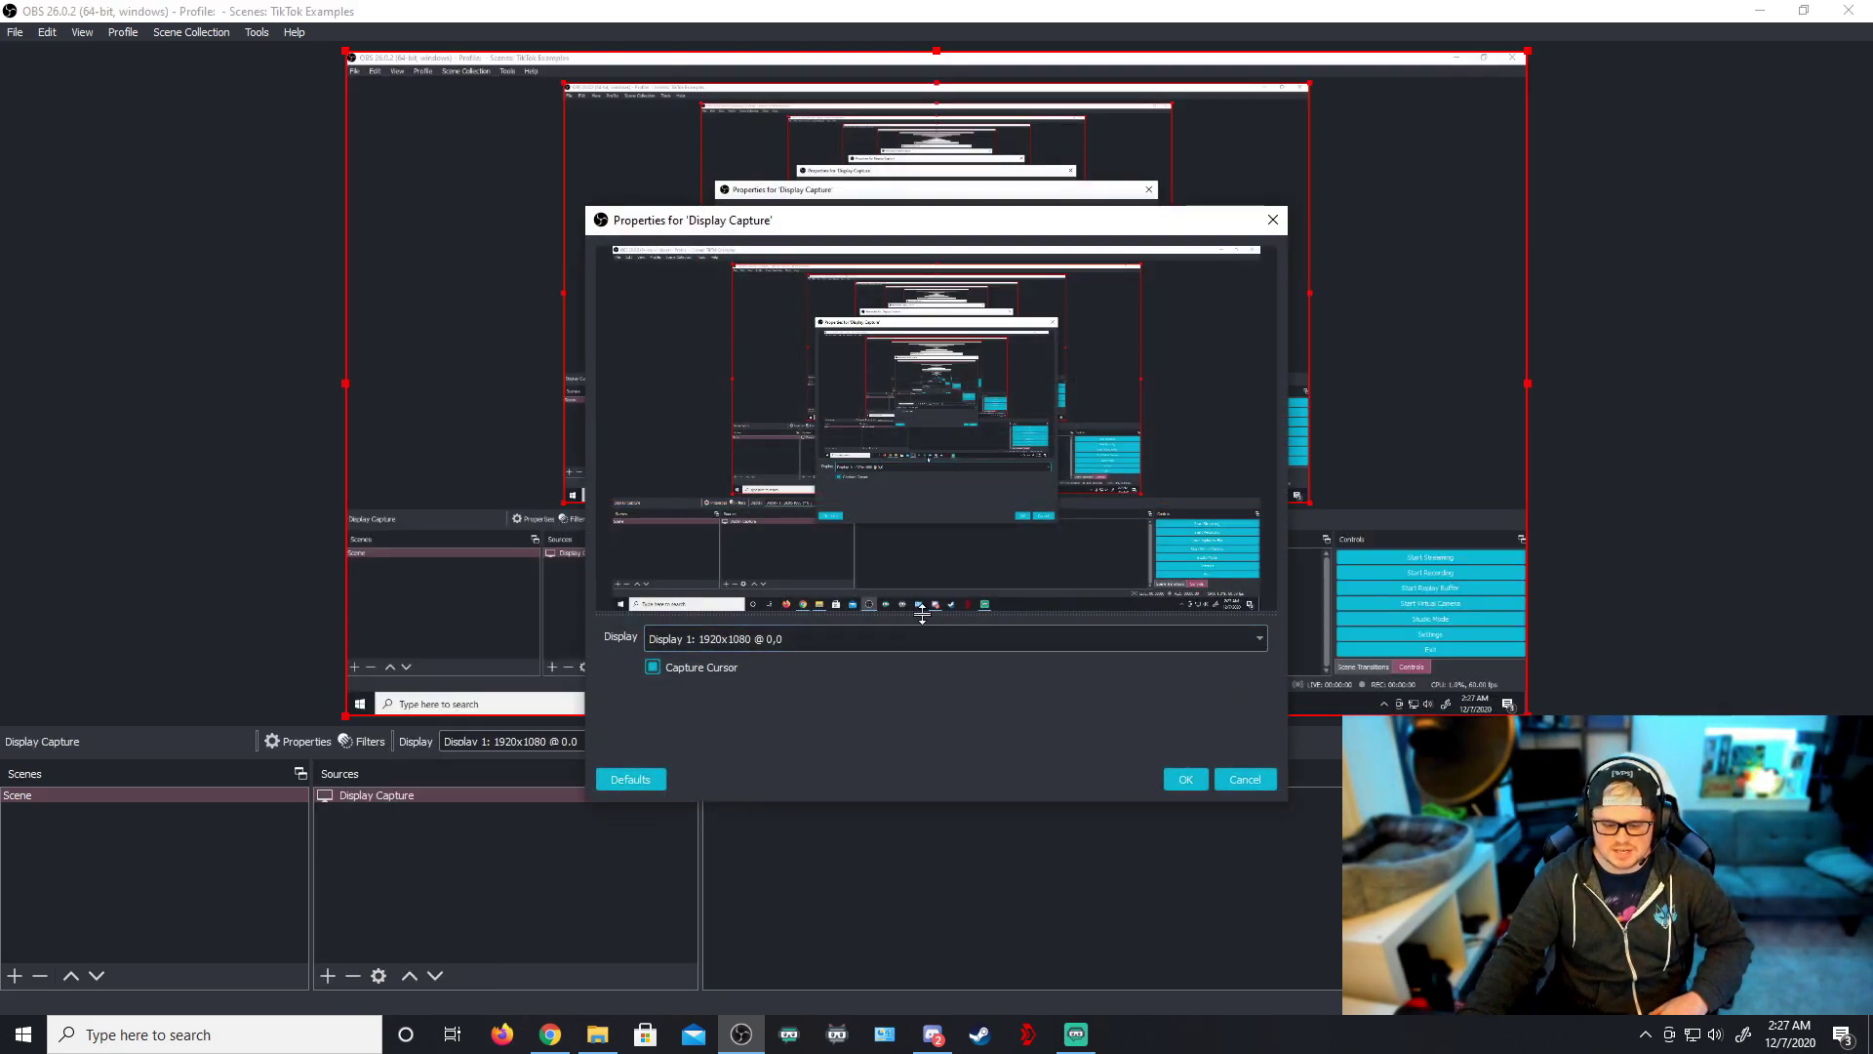
{"action": "left_click", "coordinate": [787, 640]}
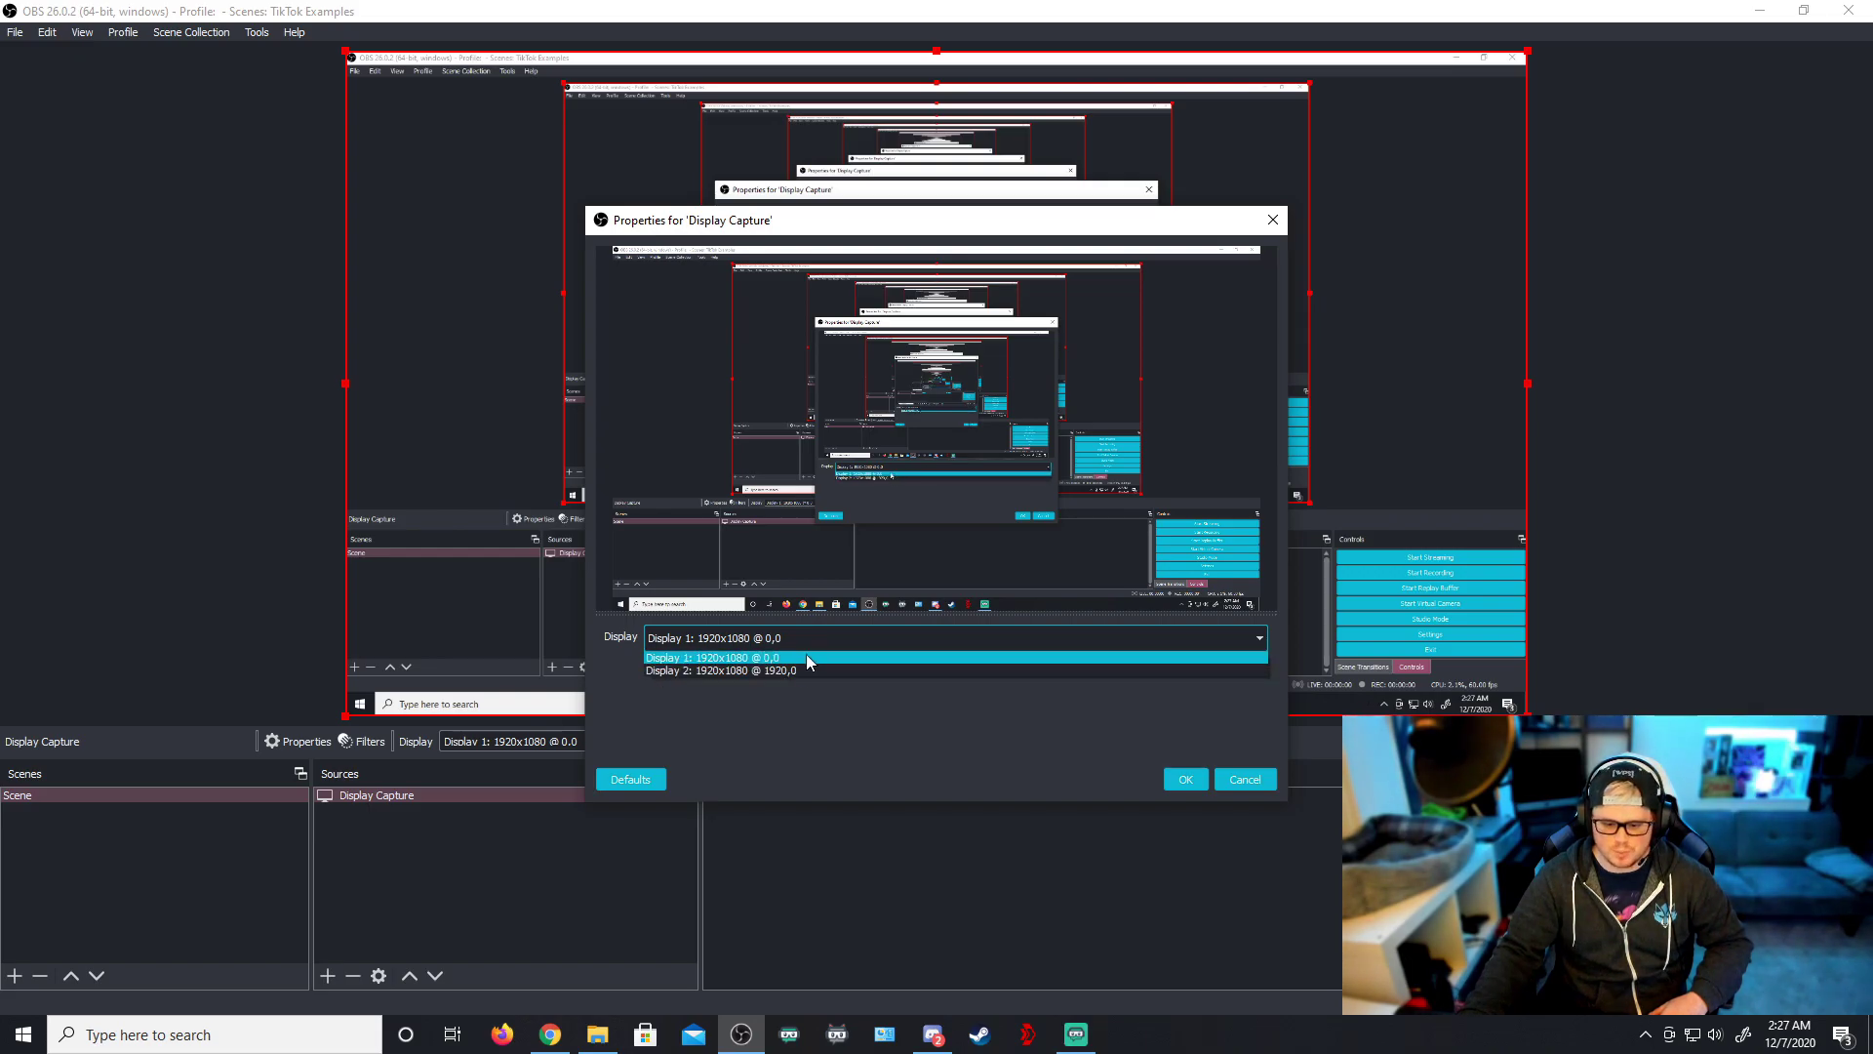
{"action": "left_click", "coordinate": [810, 659]}
{"action": "left_click", "coordinate": [1186, 780]}
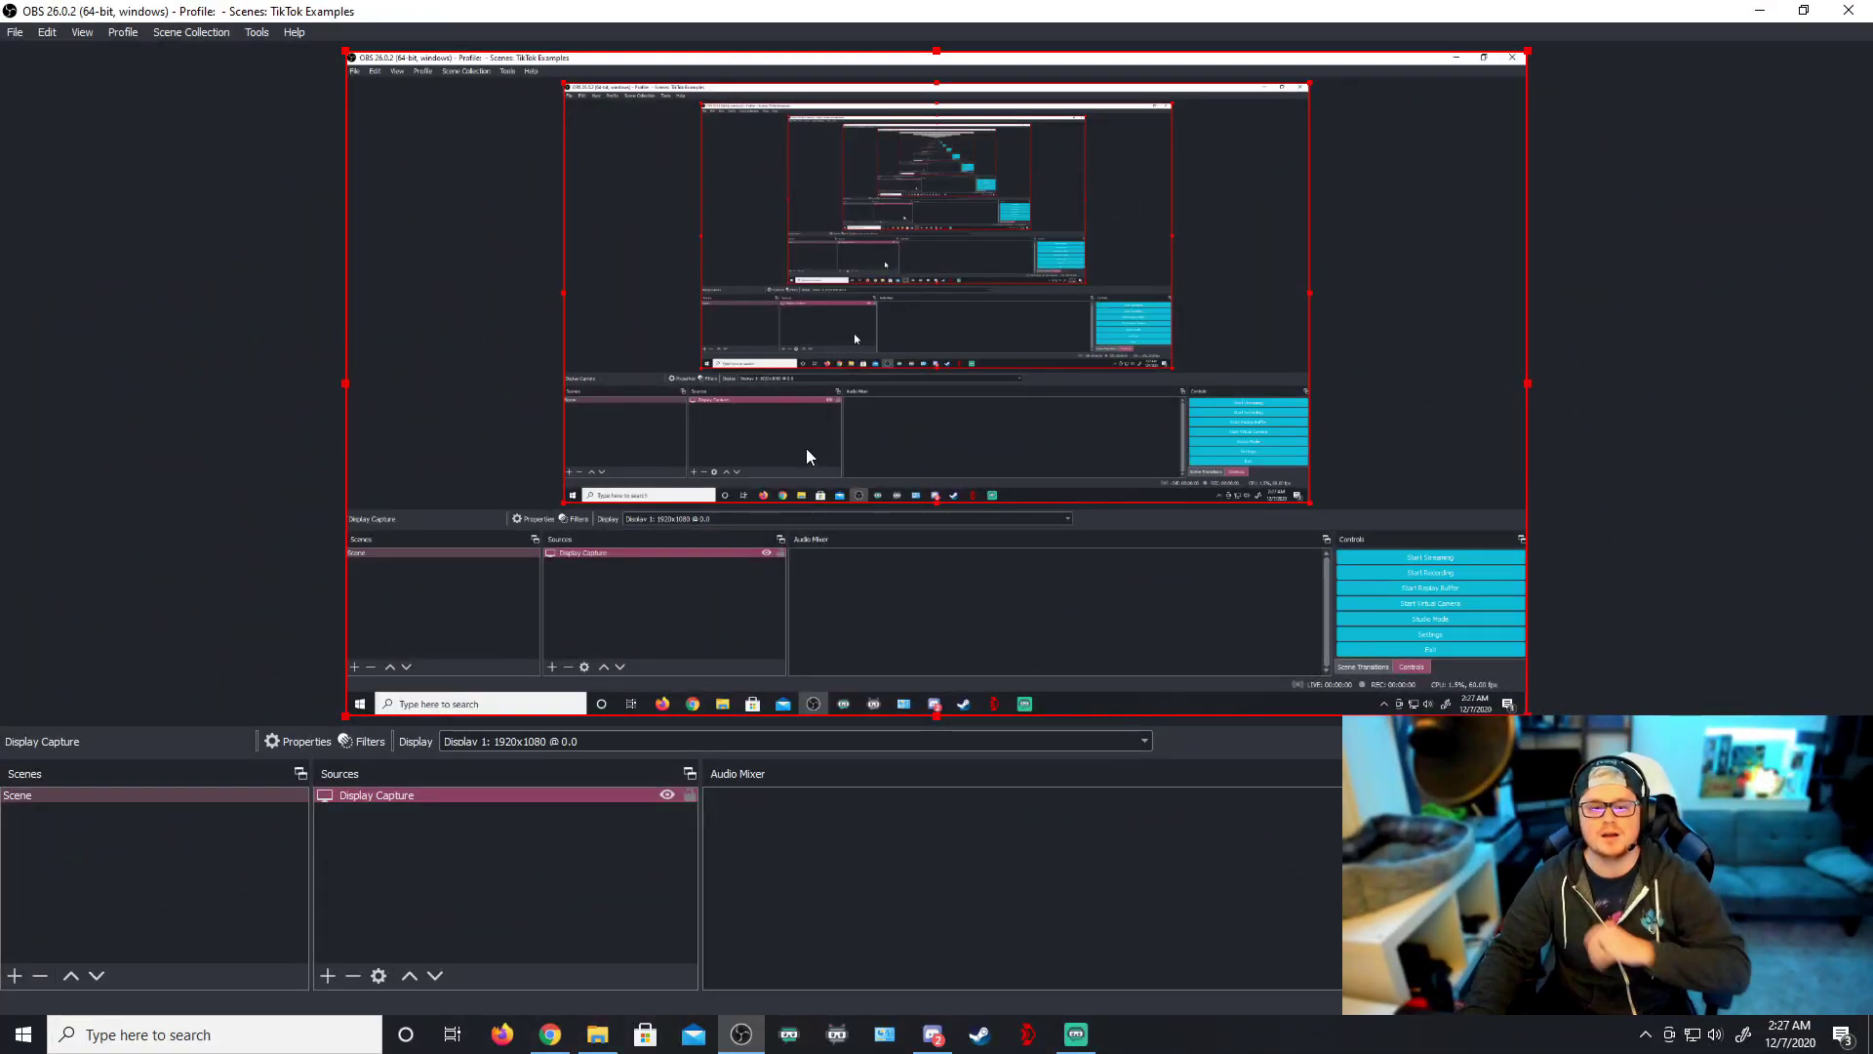
{"action": "left_click", "coordinate": [471, 816]}
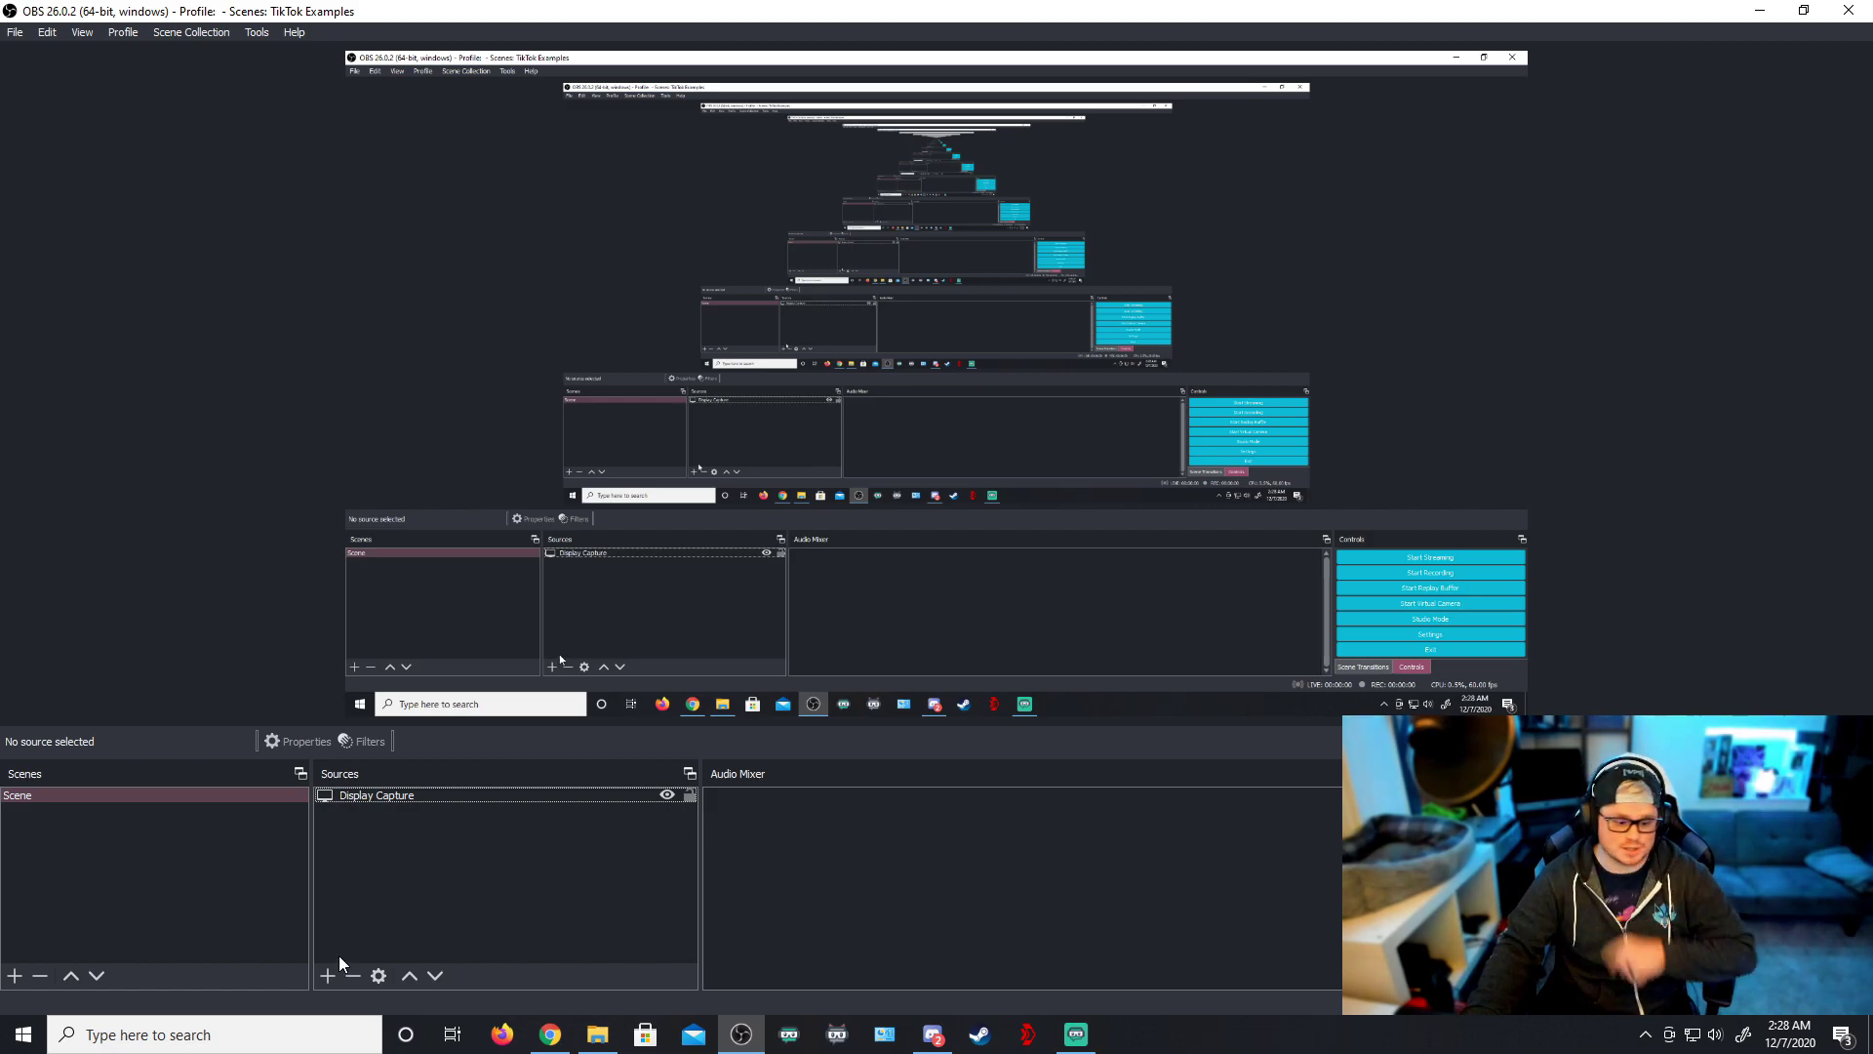
Create a Video Capture Device source and look through its list of available cameras
{"action": "left_click", "coordinate": [328, 975]}
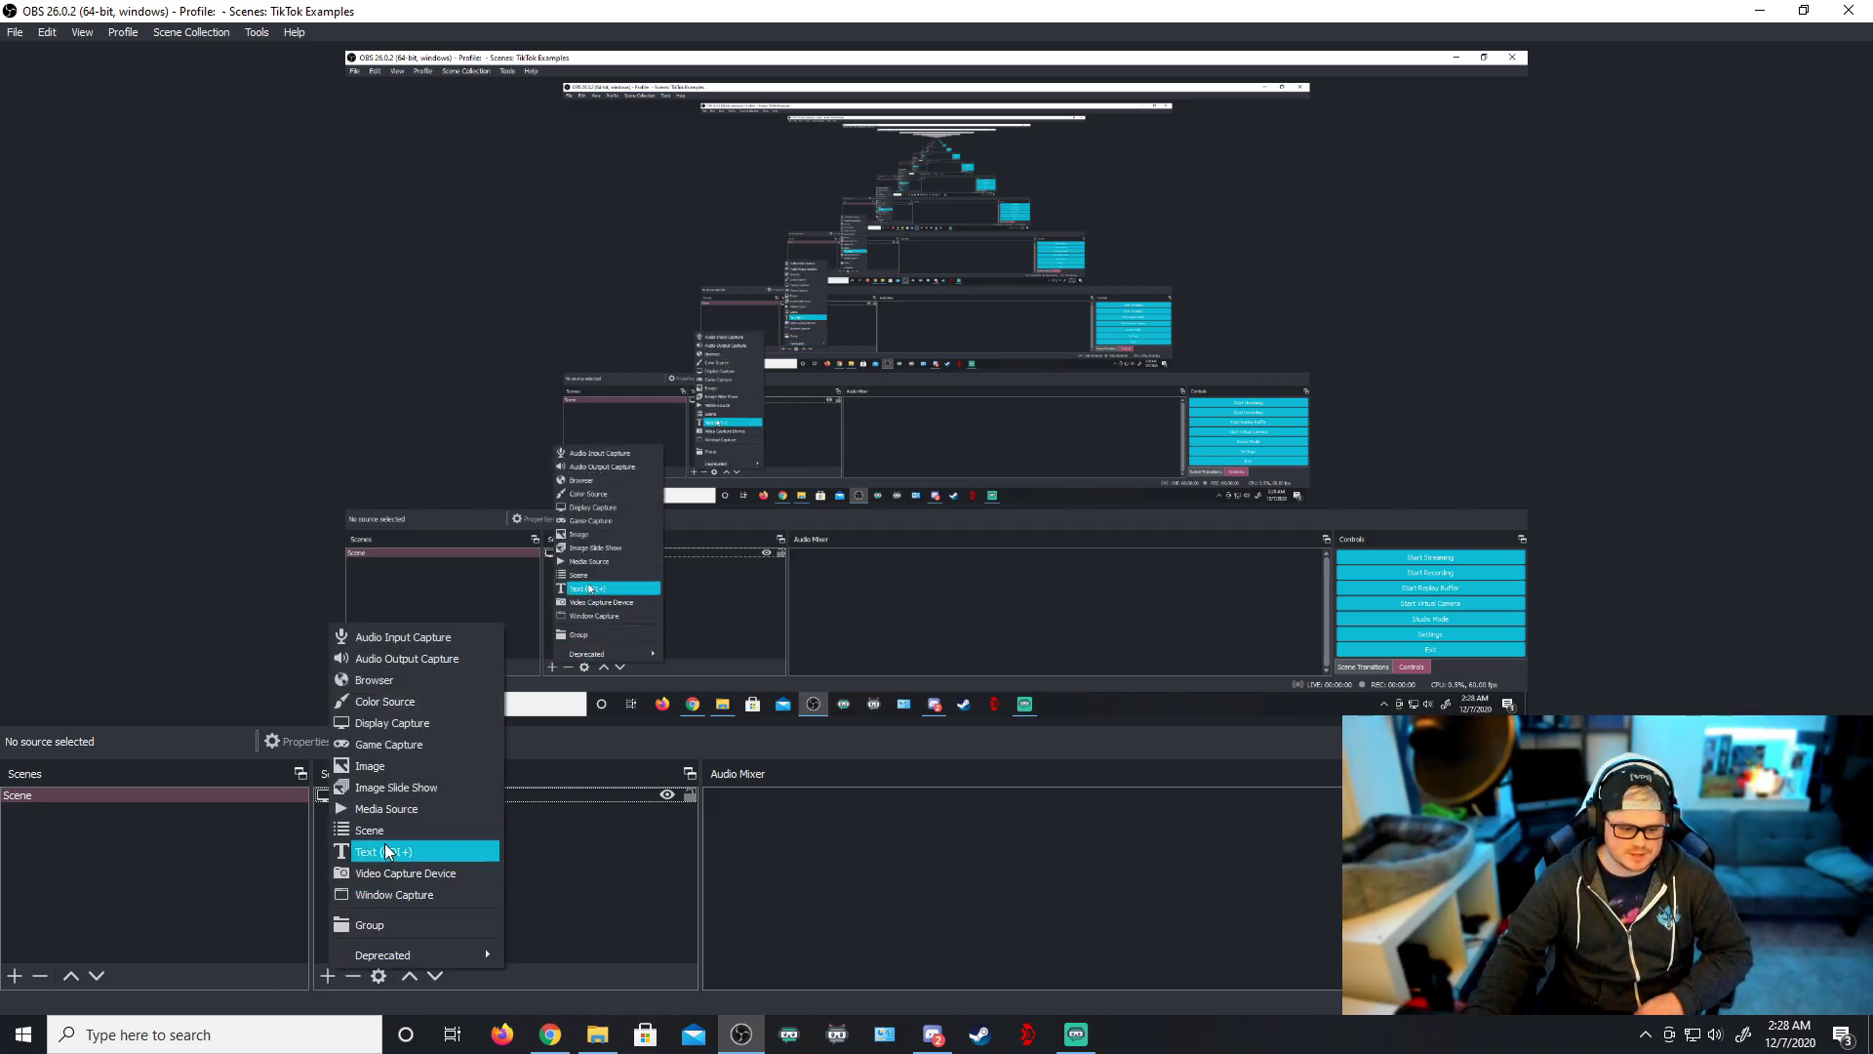
{"action": "left_click", "coordinate": [410, 870]}
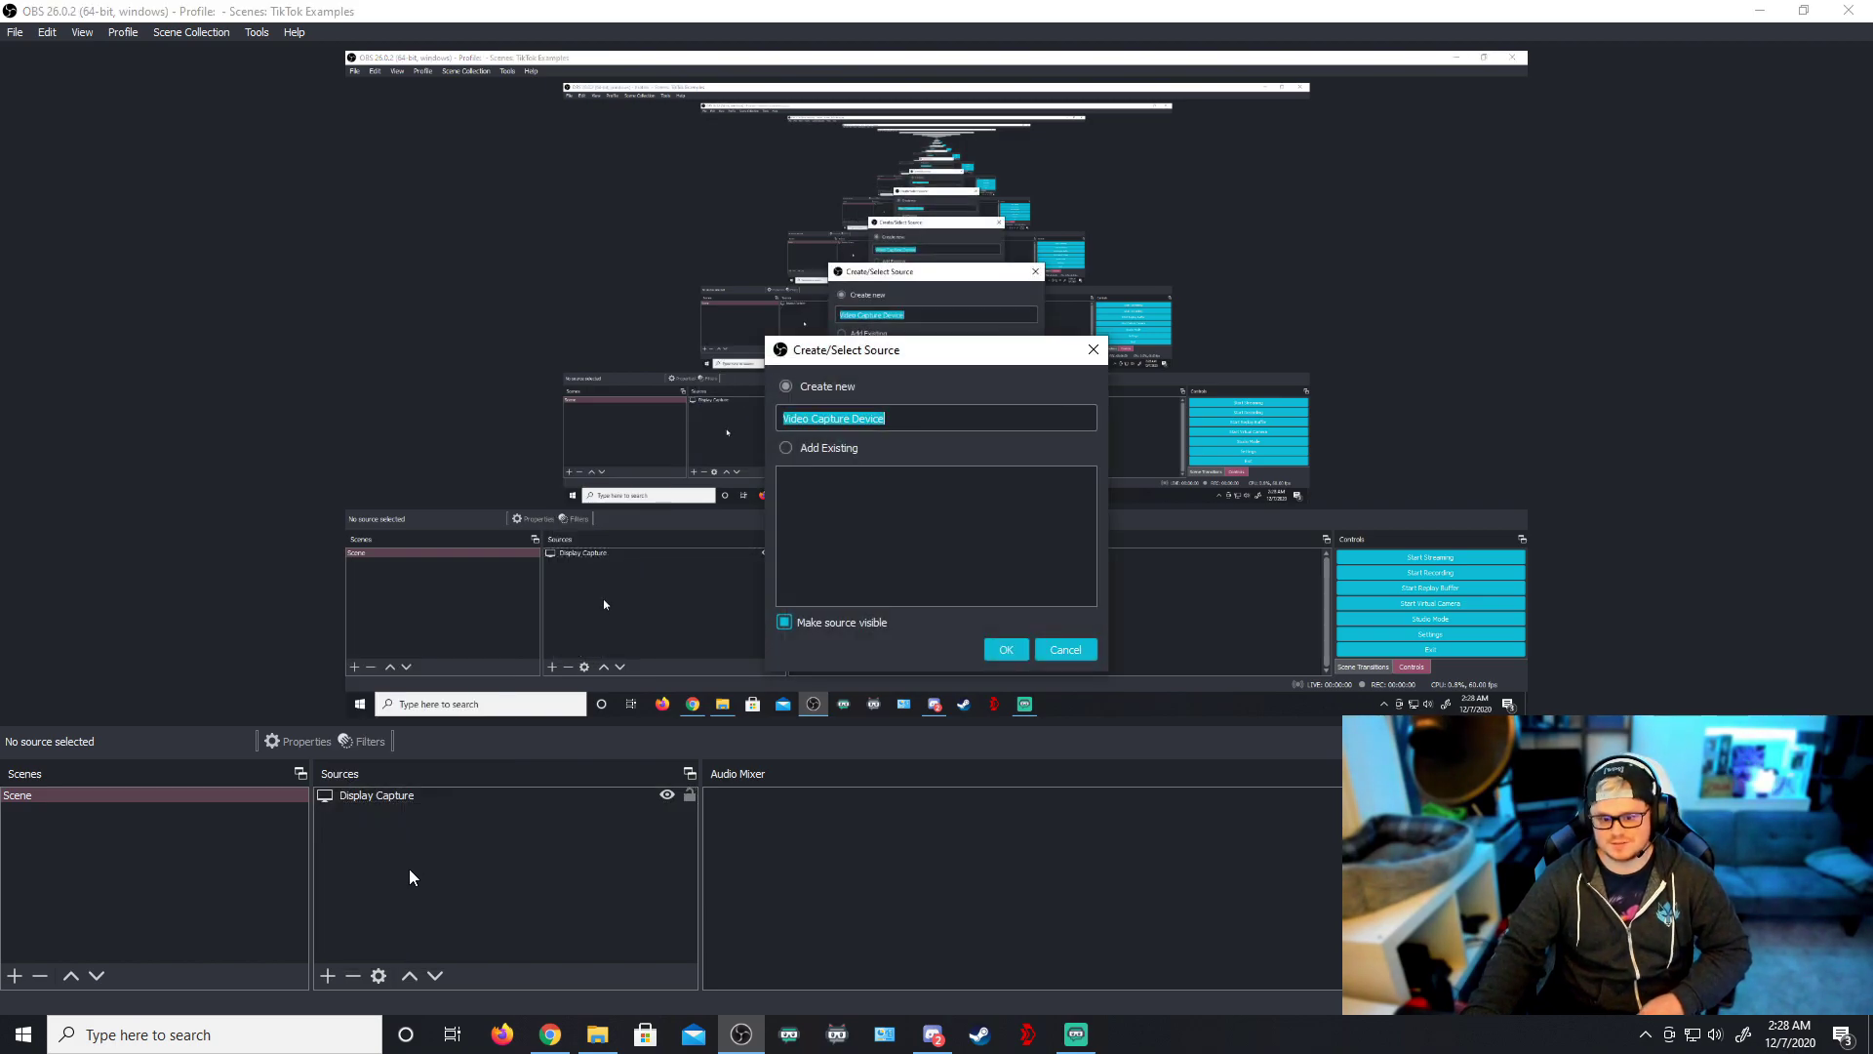
{"action": "left_click", "coordinate": [1007, 651]}
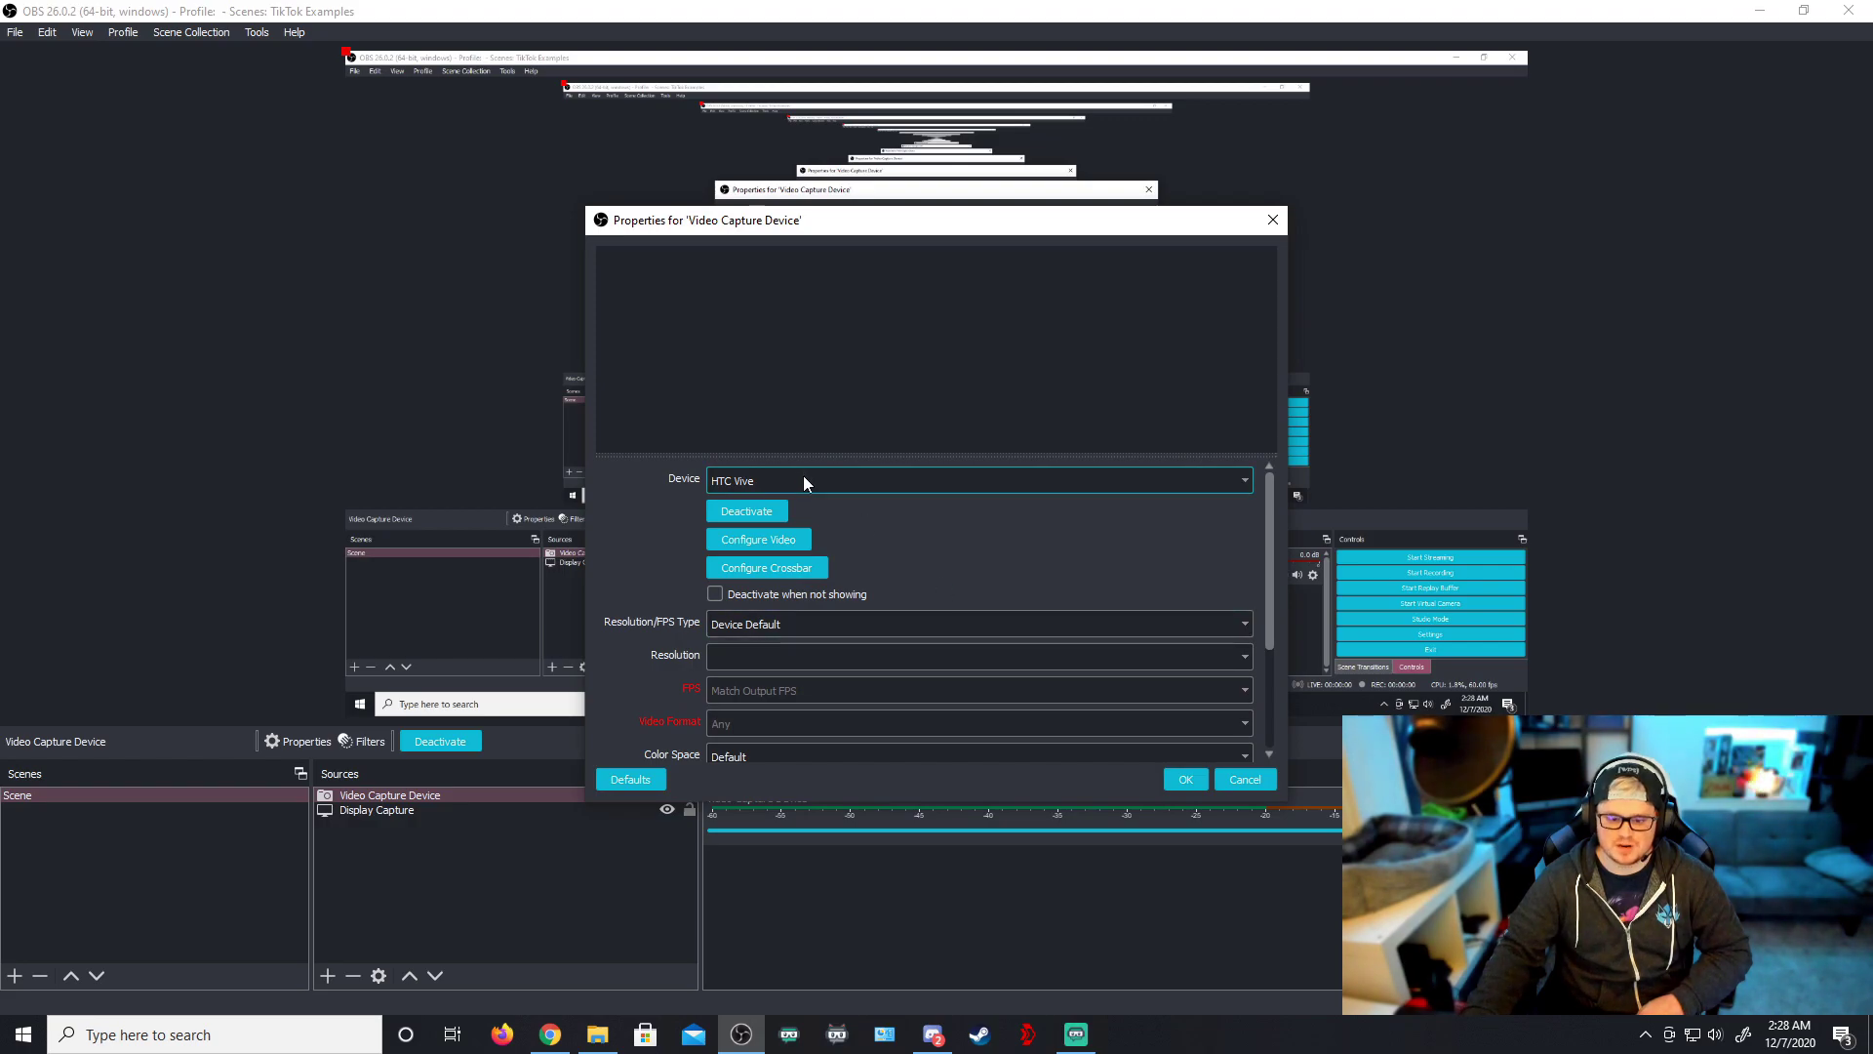
{"action": "left_click", "coordinate": [803, 478]}
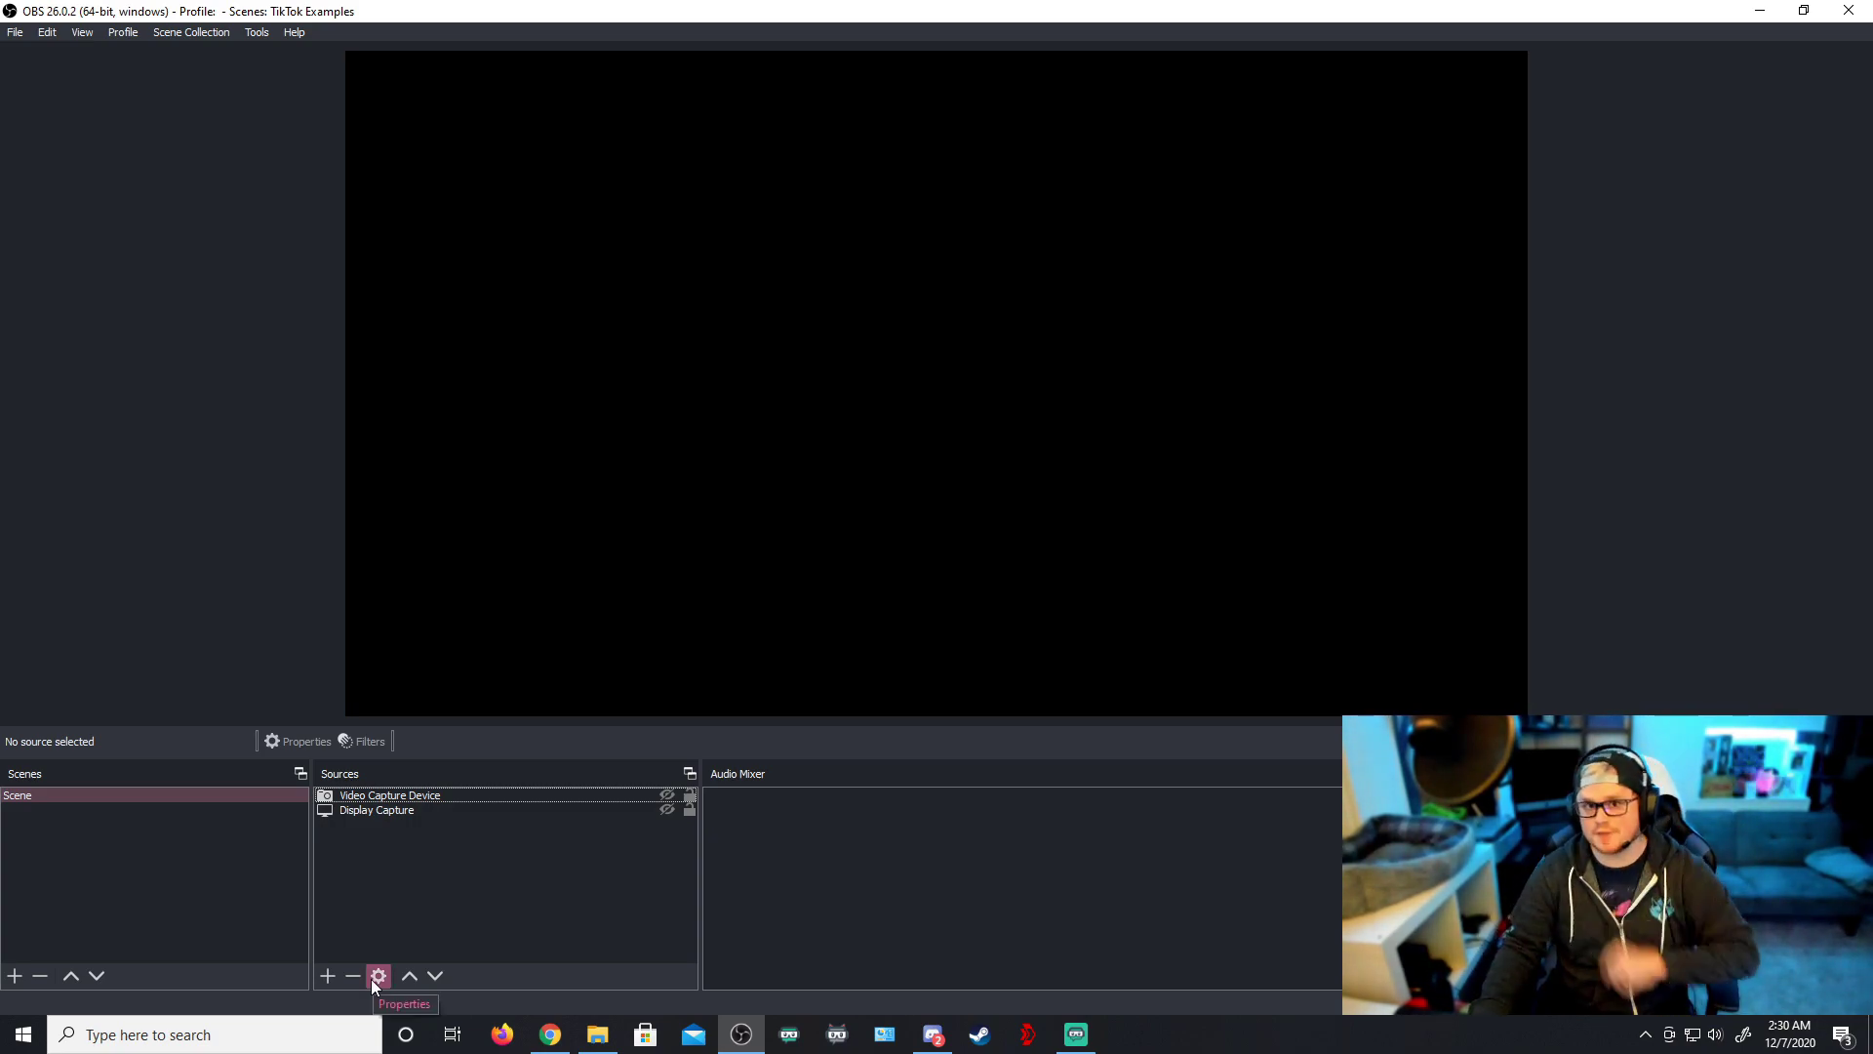
Add a Game Capture source, keeping the default mode to capture any fullscreen application
{"action": "left_click", "coordinate": [329, 977]}
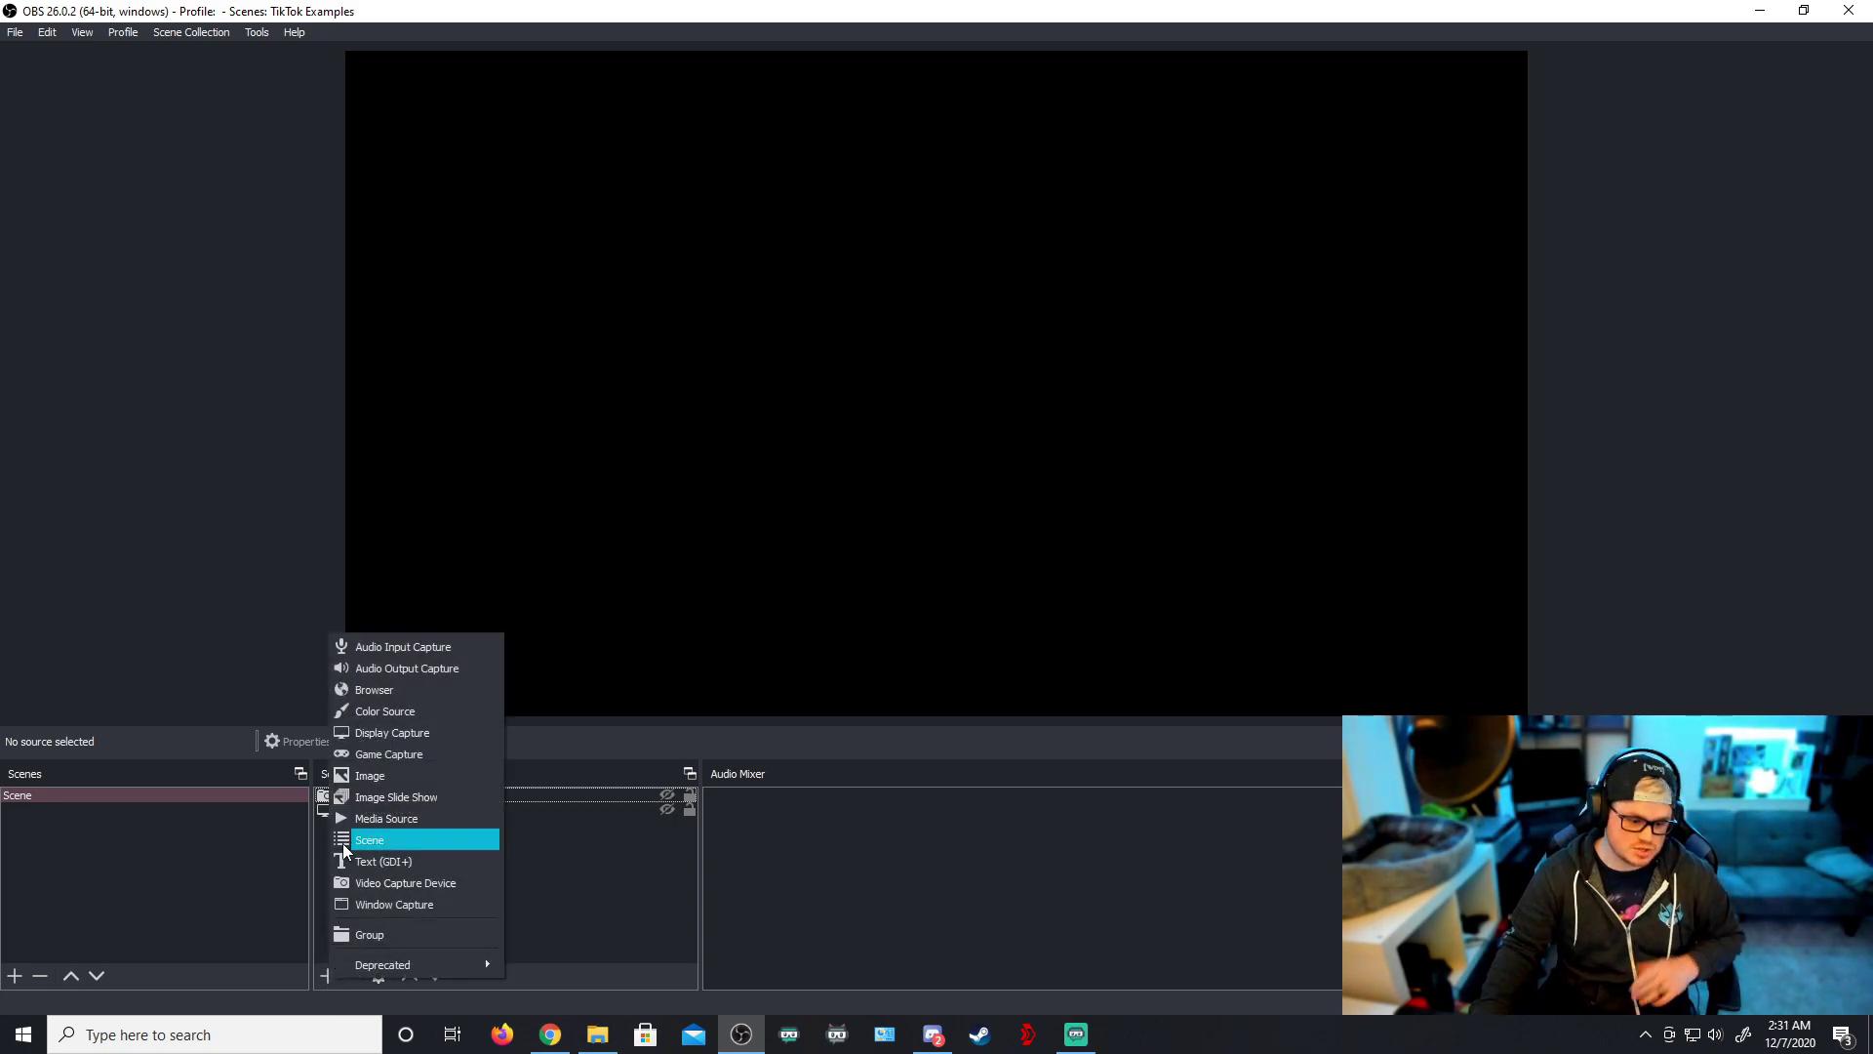
{"action": "left_click", "coordinate": [361, 758]}
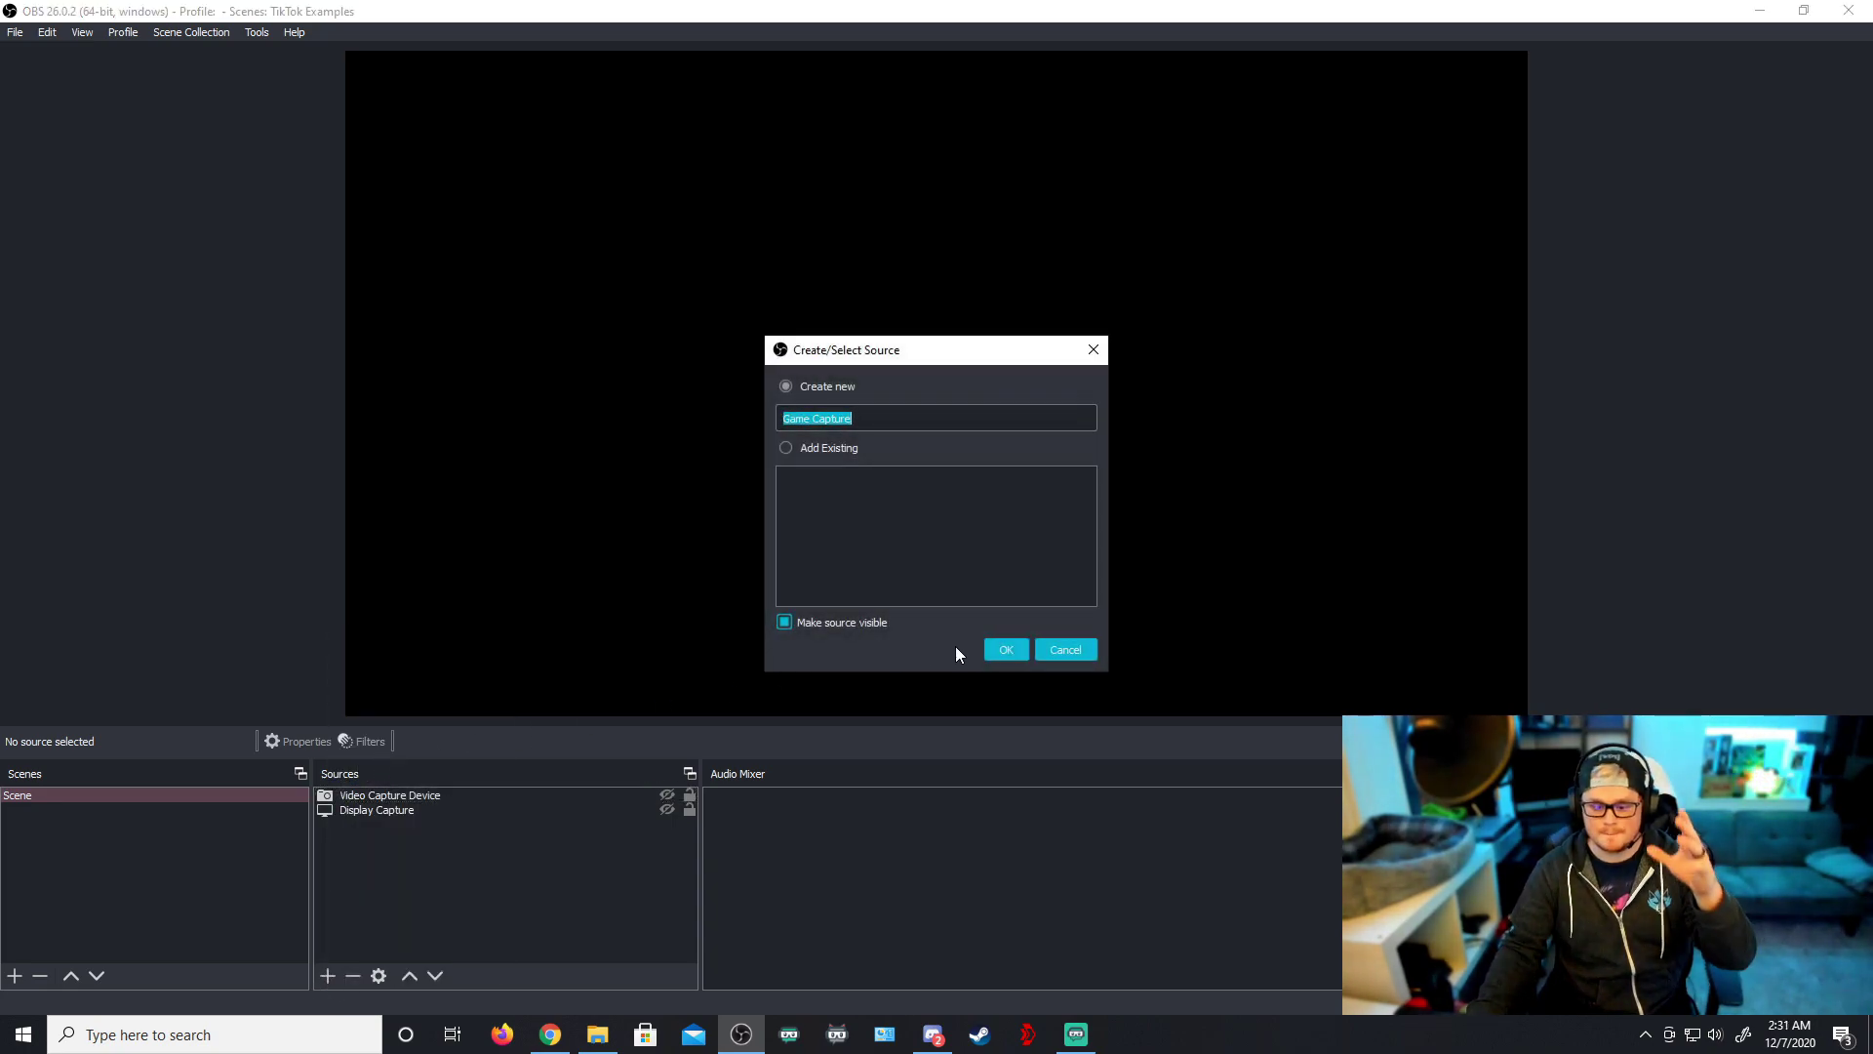
{"action": "left_click", "coordinate": [992, 646]}
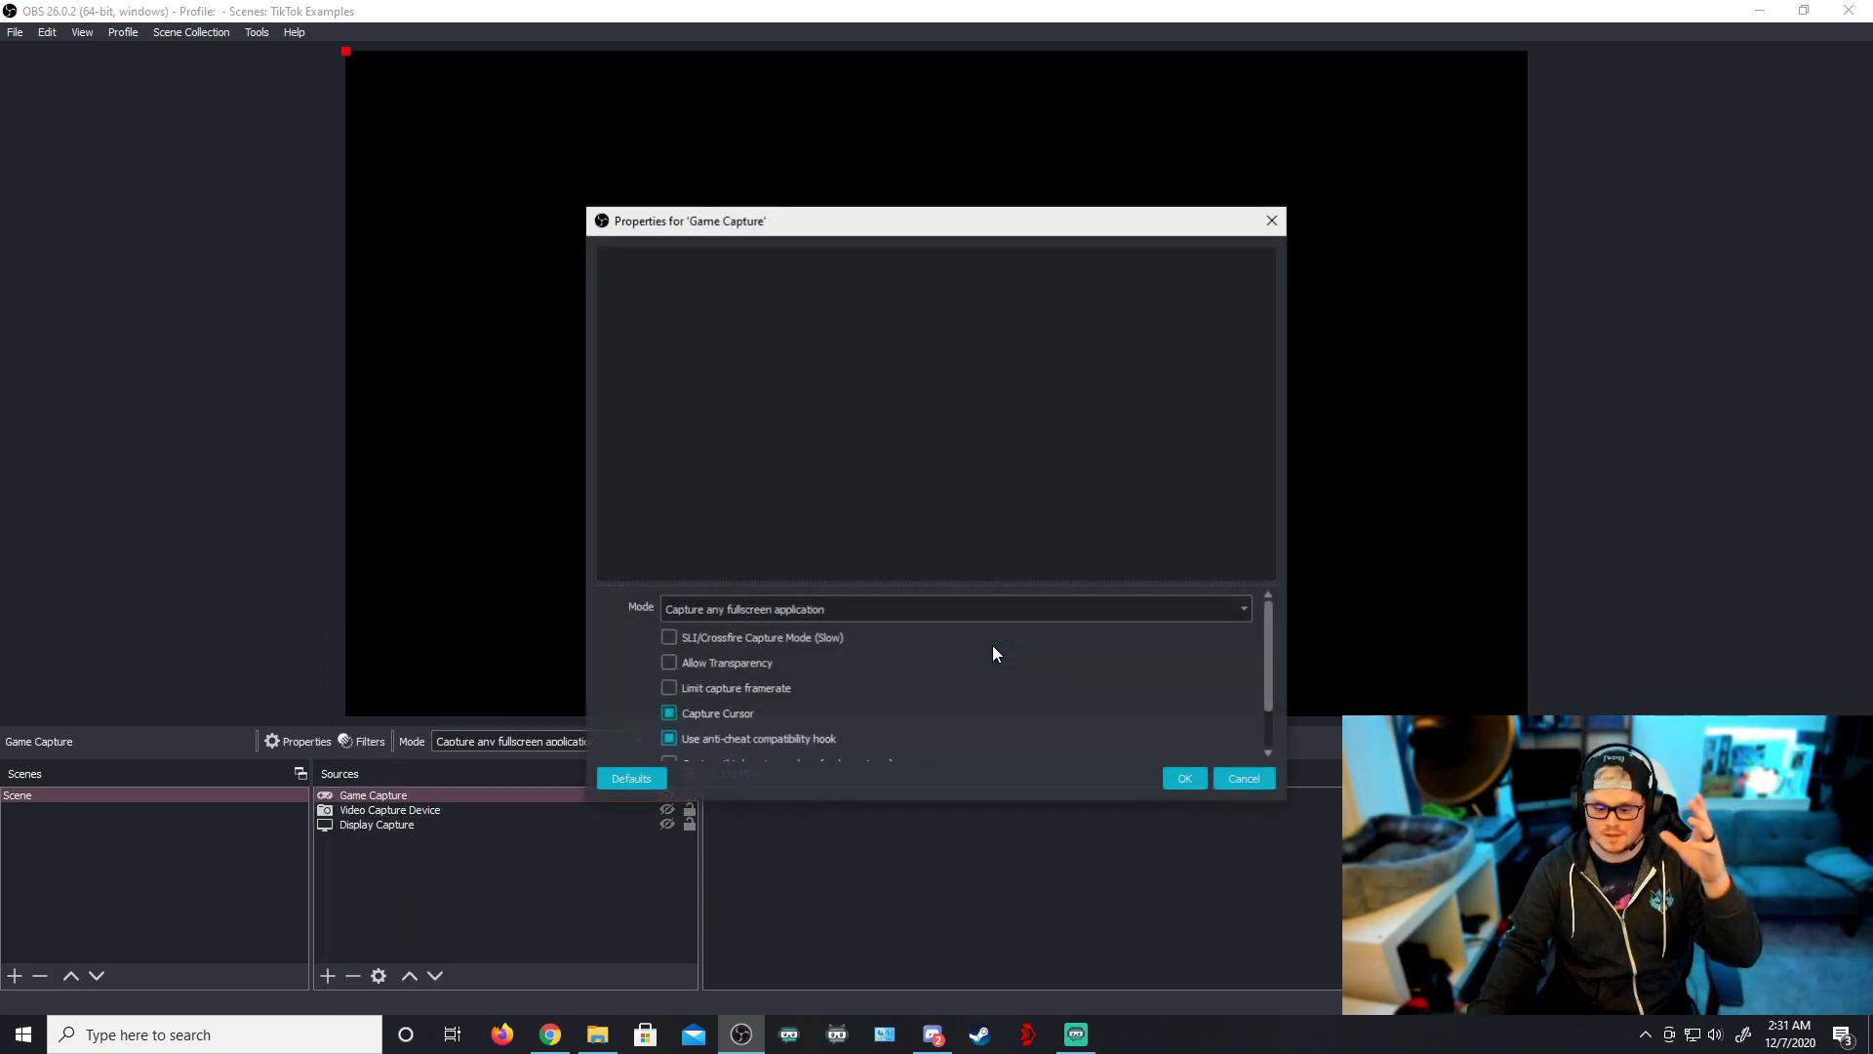
{"action": "left_click", "coordinate": [857, 617]}
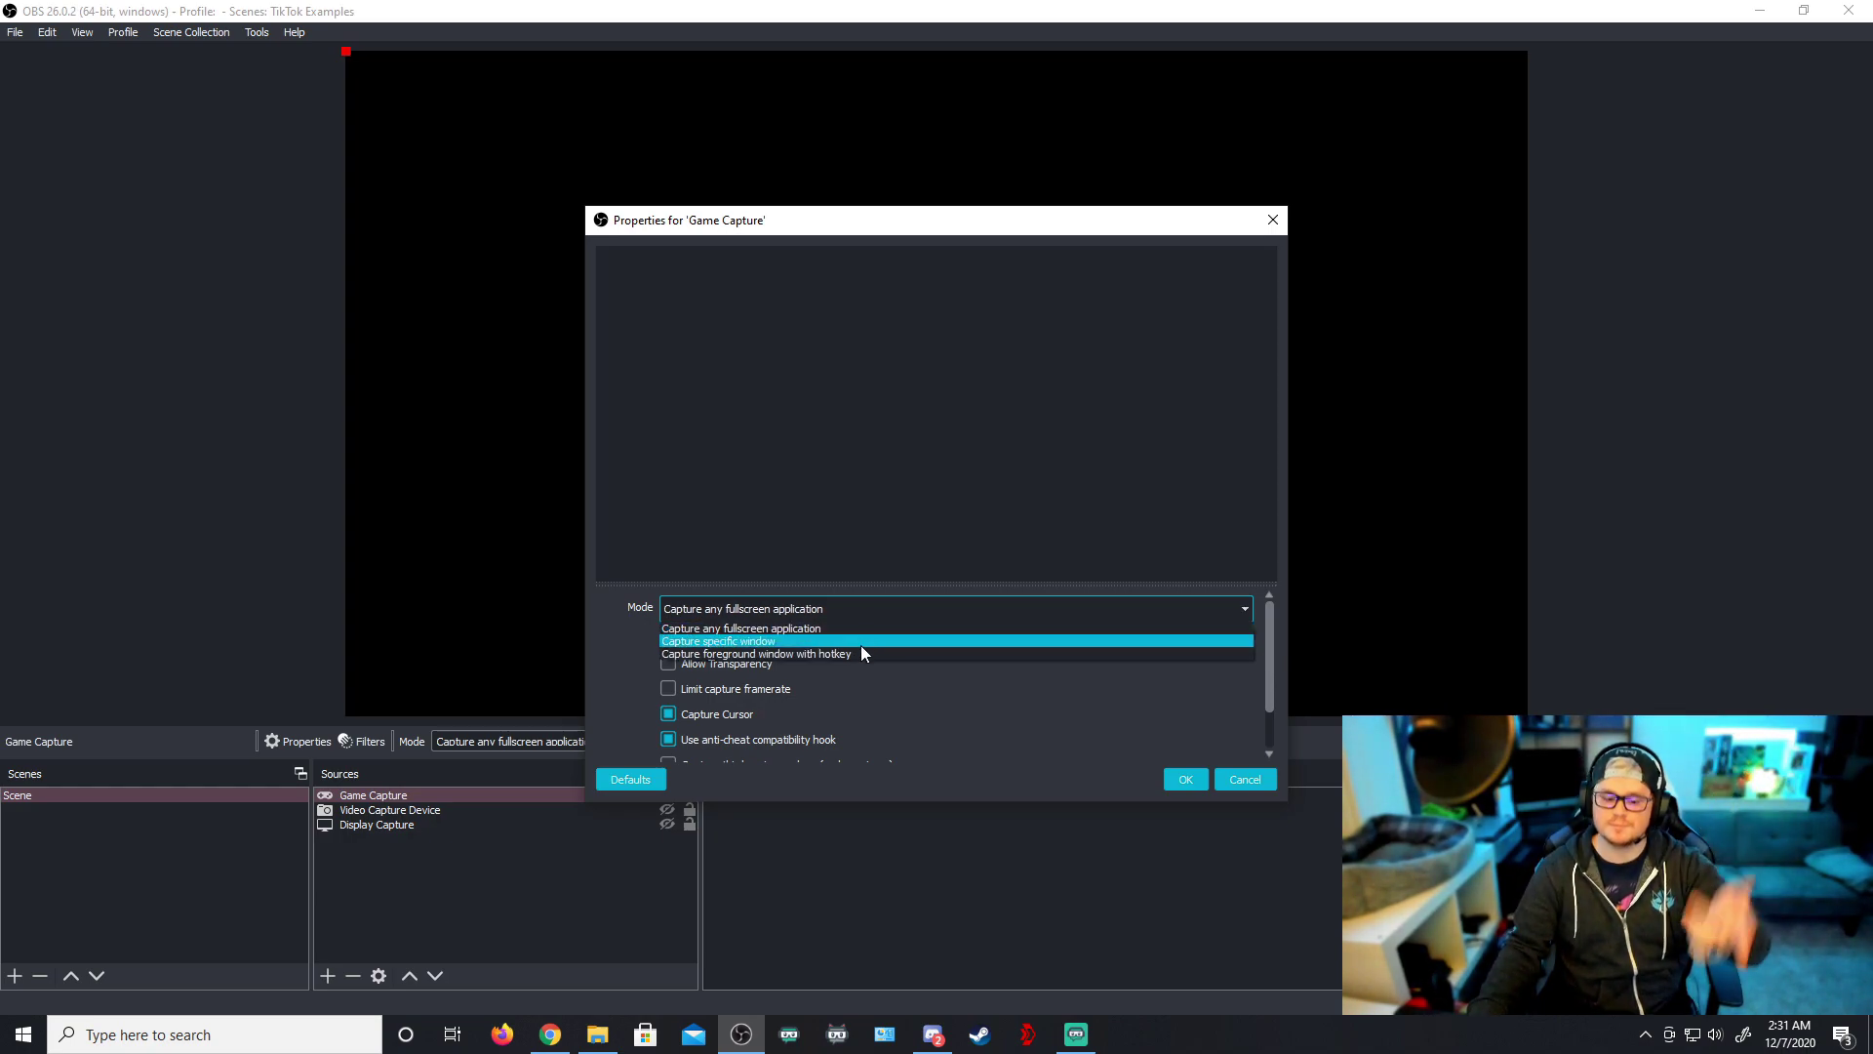
{"action": "left_click", "coordinate": [861, 644]}
{"action": "key", "text": "Escape"}
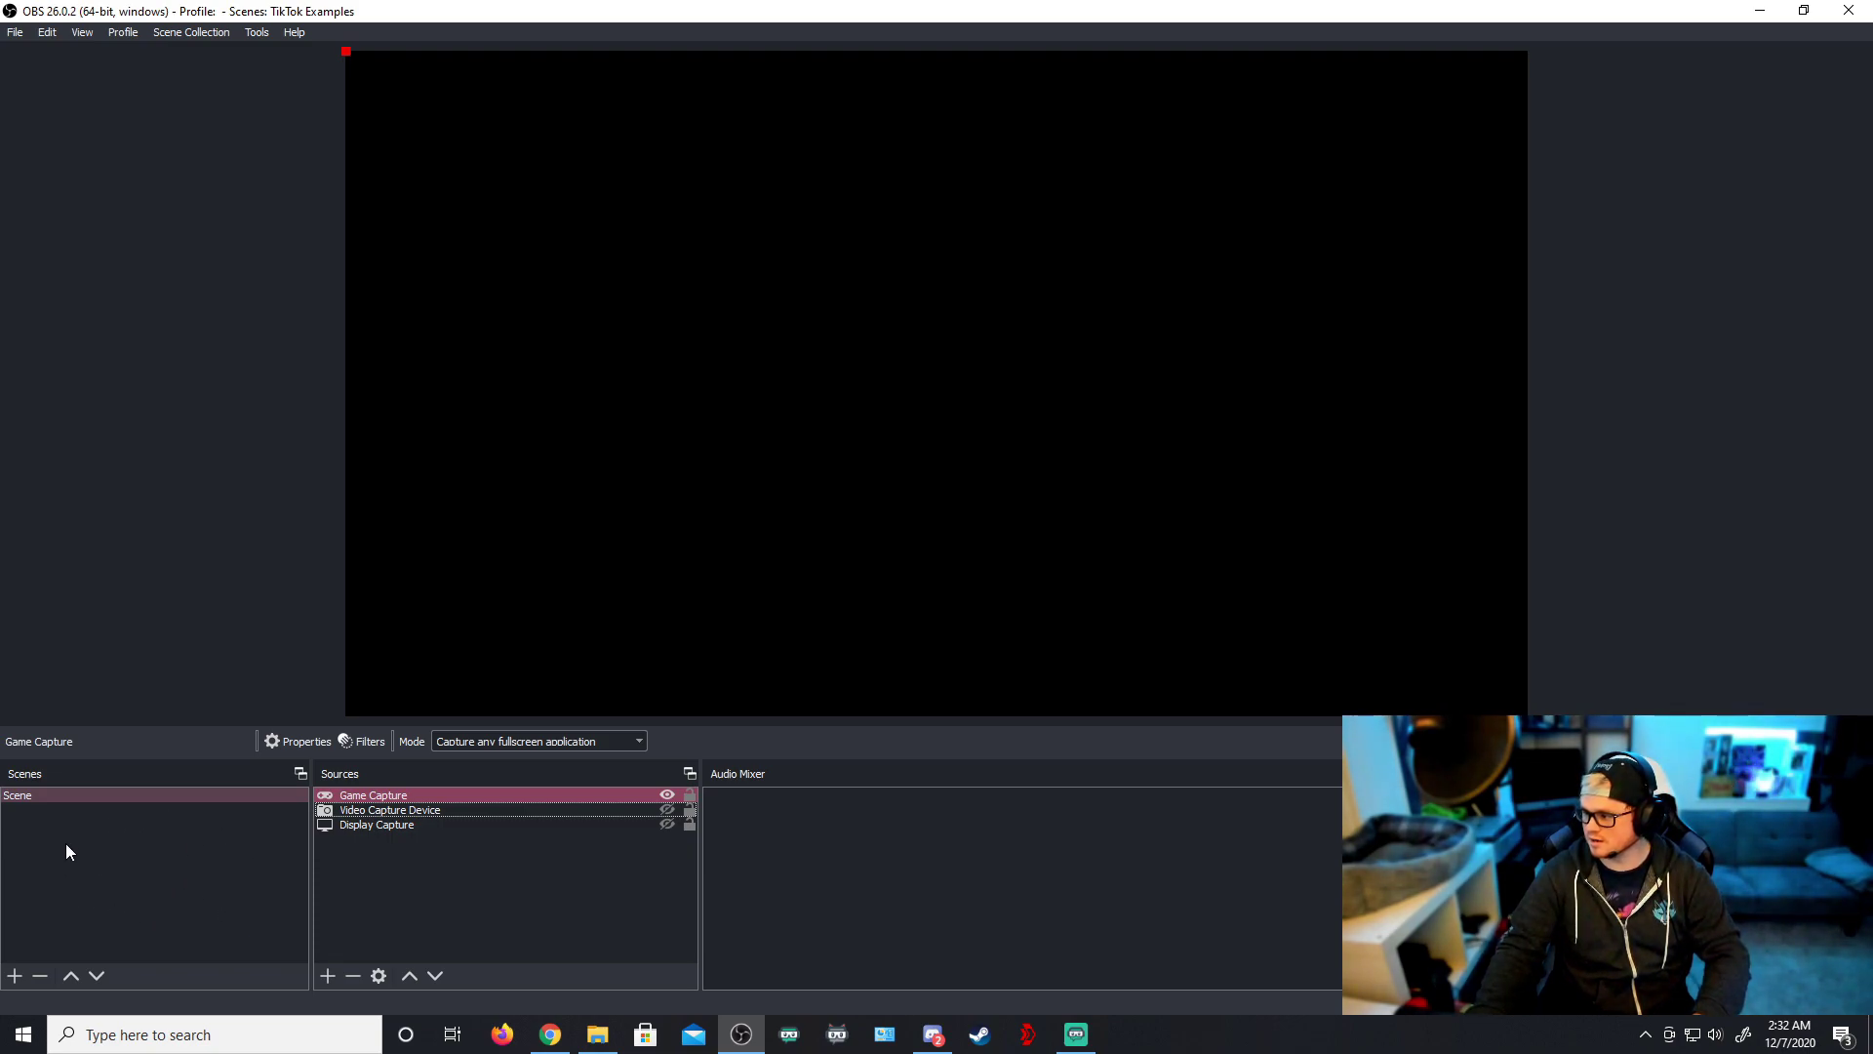
Add a new empty scene named 'Just Chatting'
{"action": "left_click", "coordinate": [14, 975]}
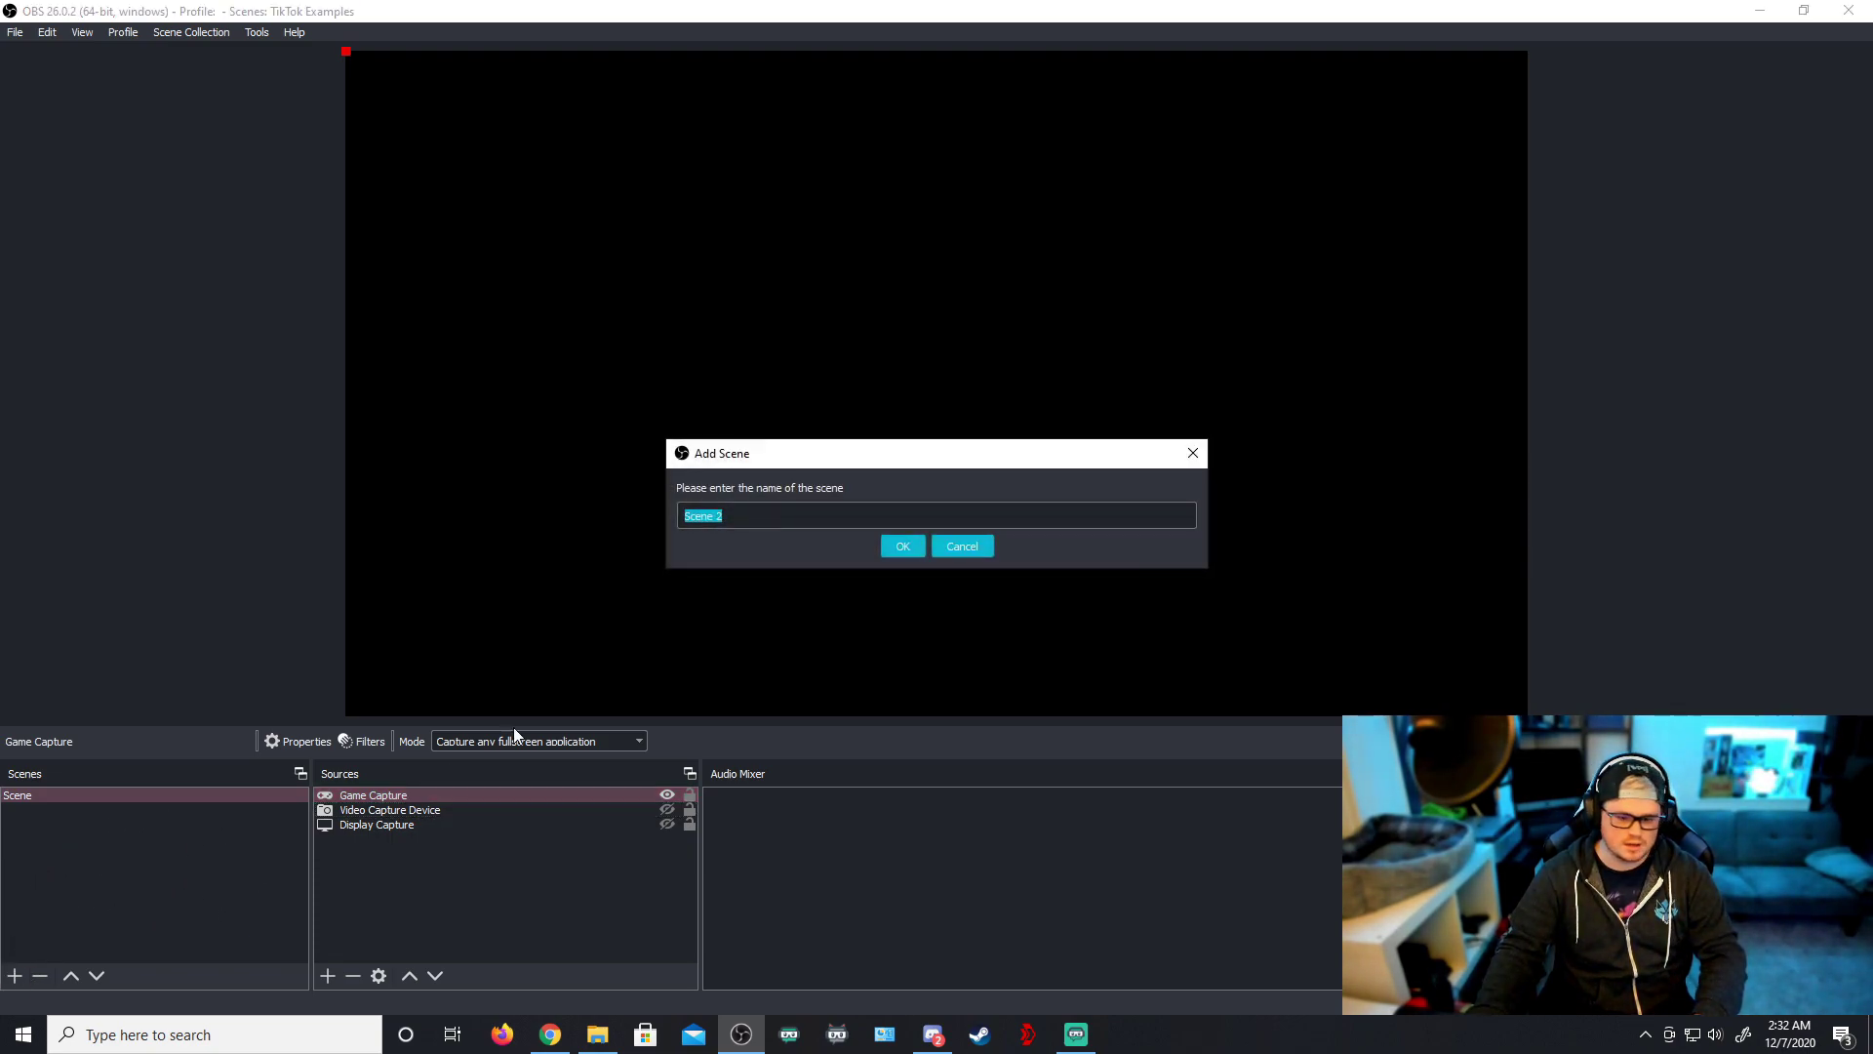
{"action": "type", "text": "Just Ch"}
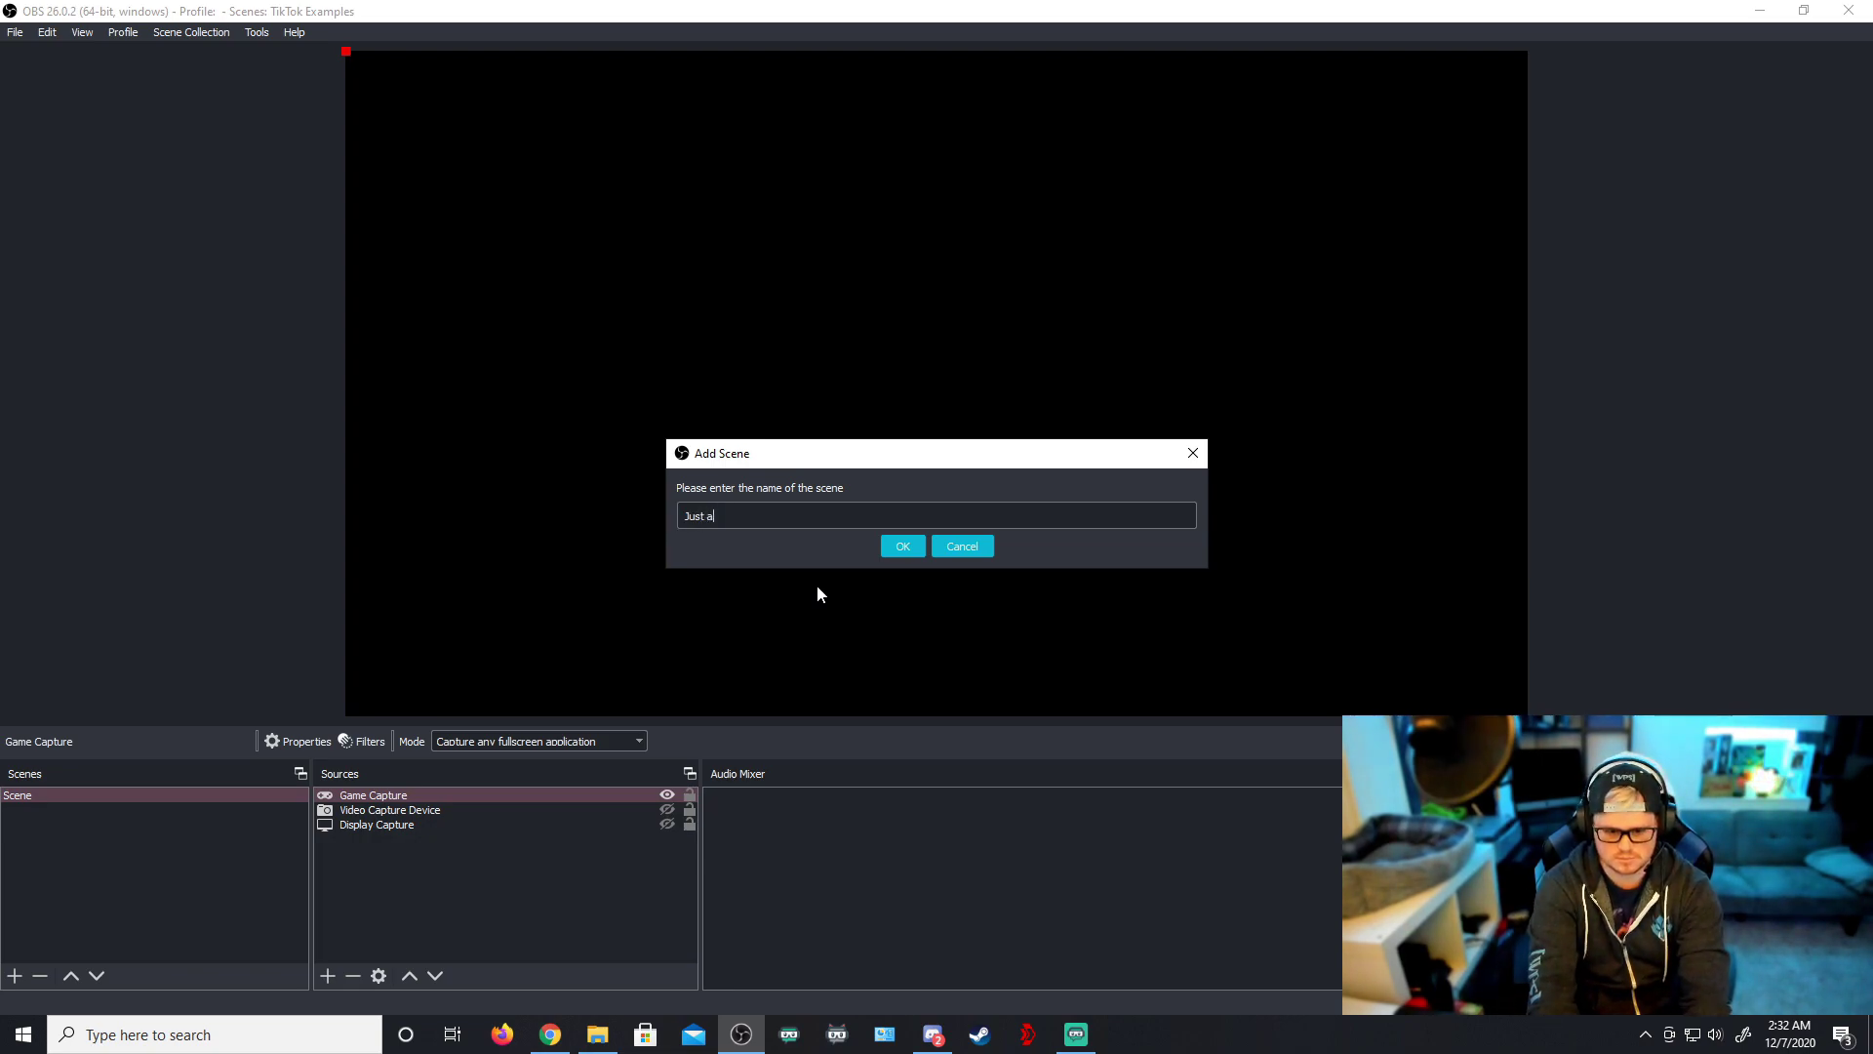
{"action": "type", "text": "atting"}
{"action": "key", "text": "Return"}
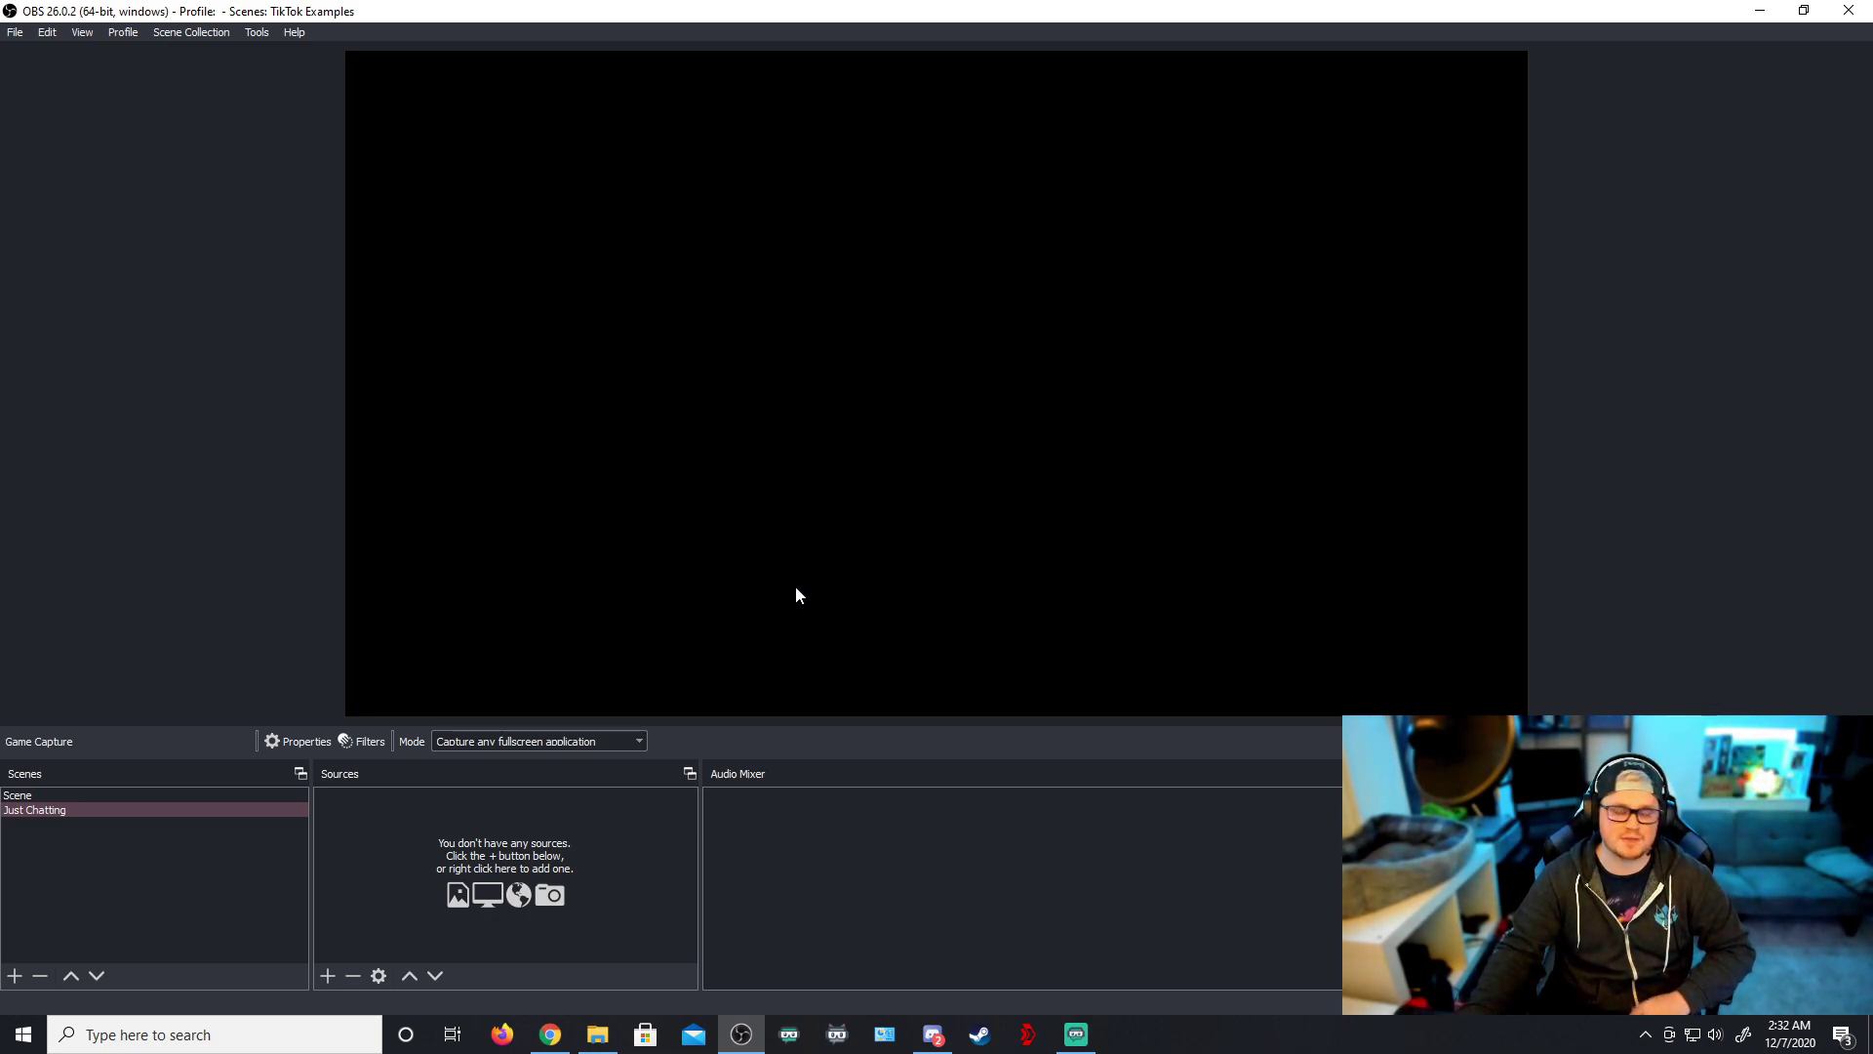
Add a Media Source with the blue background video from D:\Art, stretched to fill the canvas
{"action": "left_click", "coordinate": [327, 973]}
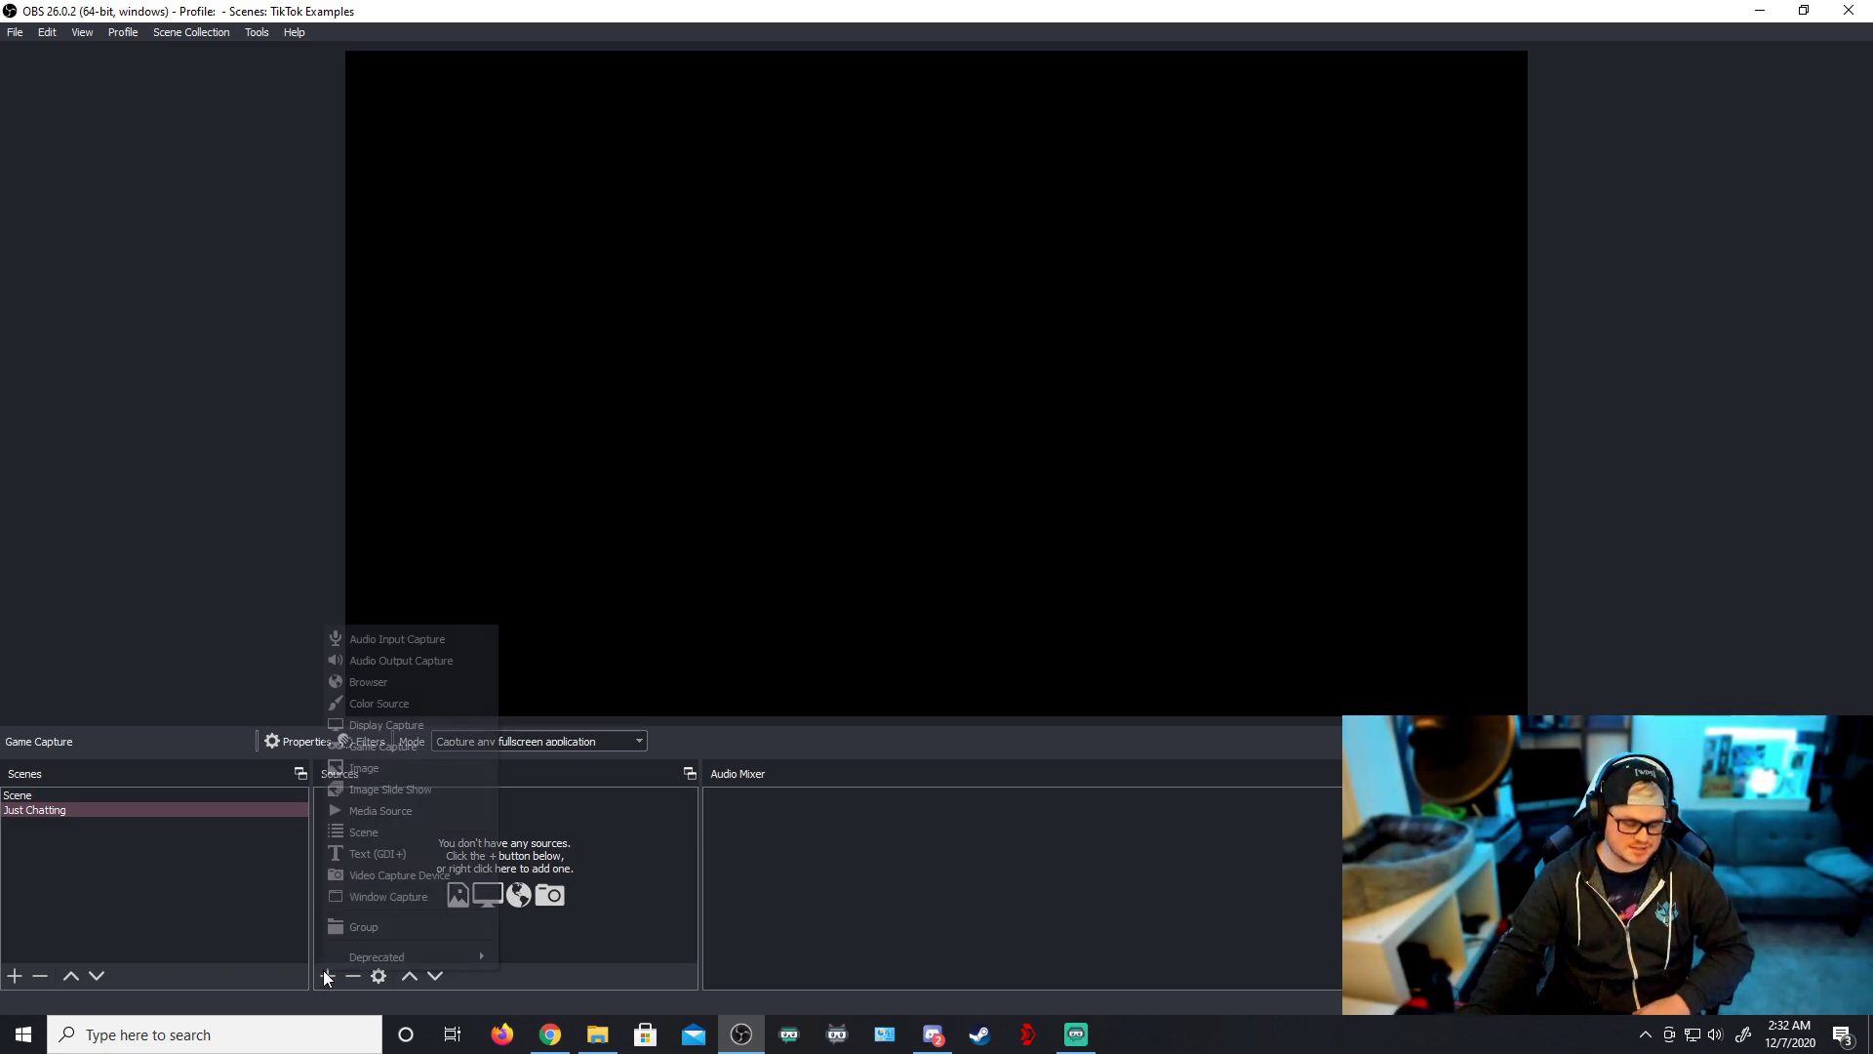
{"action": "left_click", "coordinate": [419, 810]}
{"action": "left_click", "coordinate": [1006, 649]}
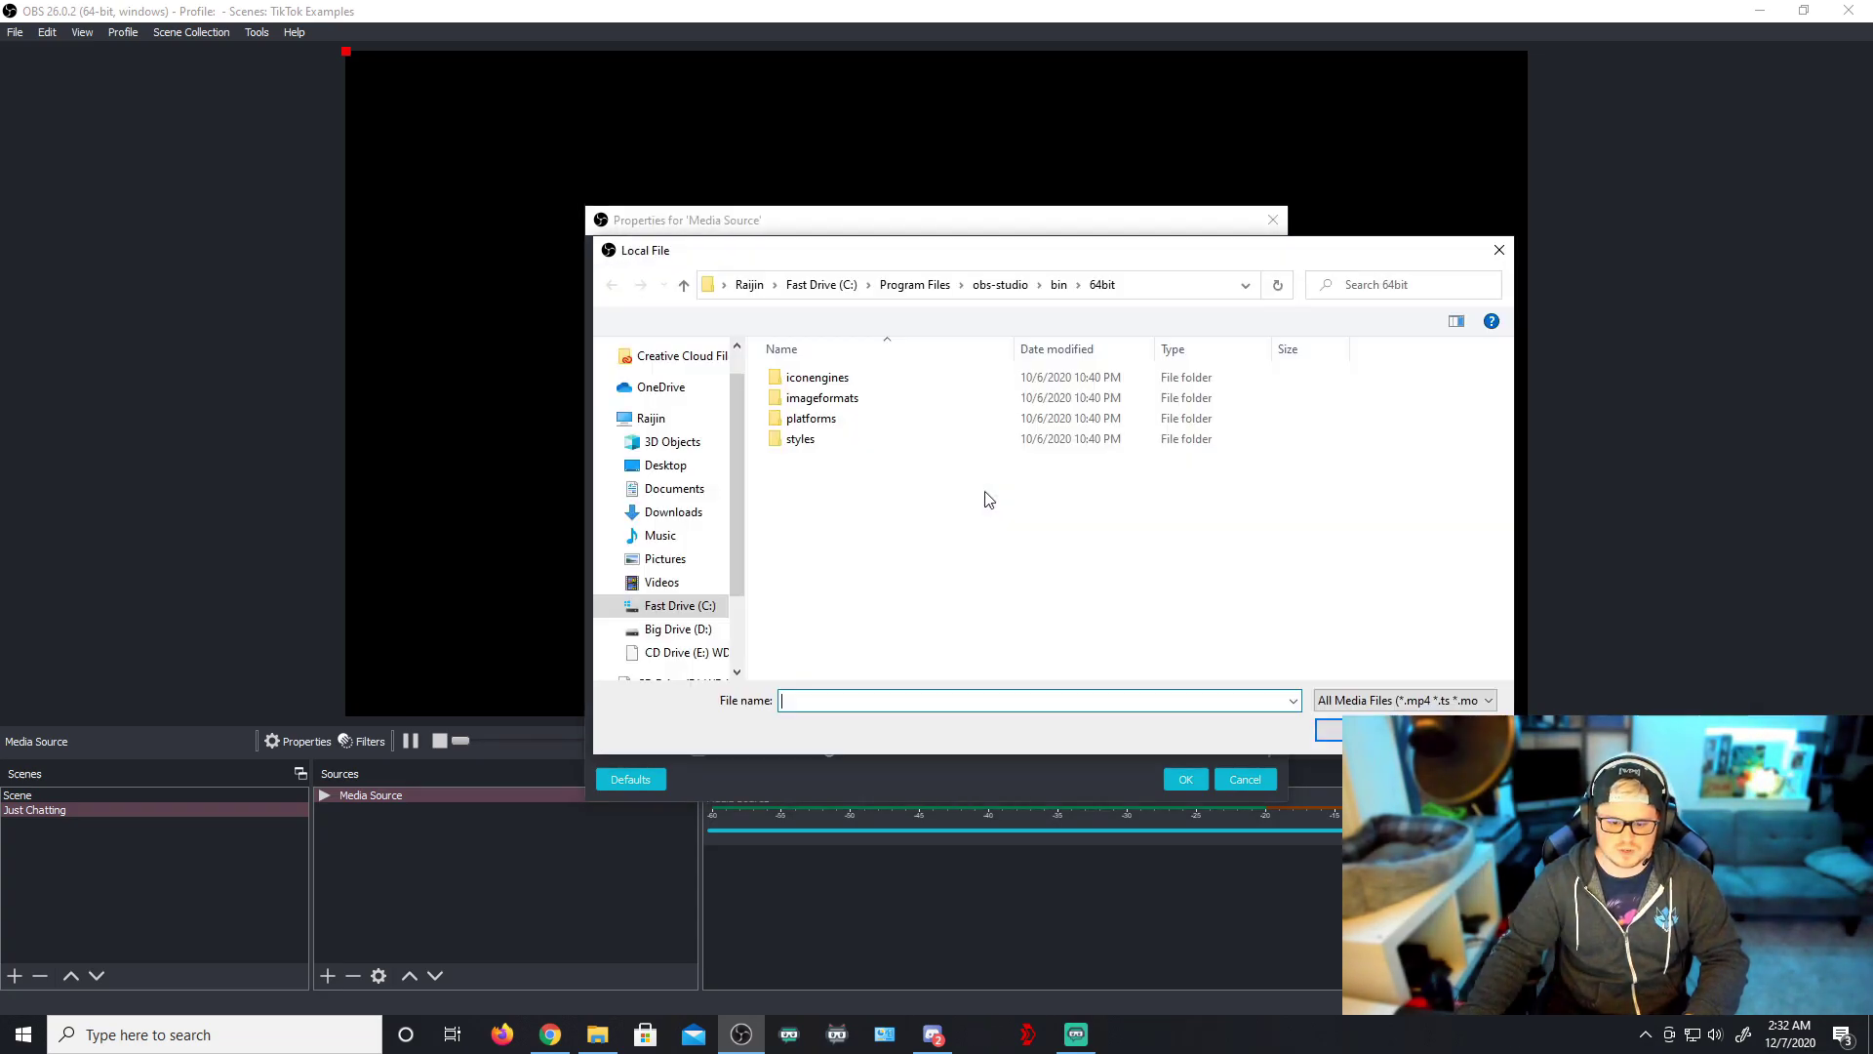
{"action": "left_click", "coordinate": [665, 629]}
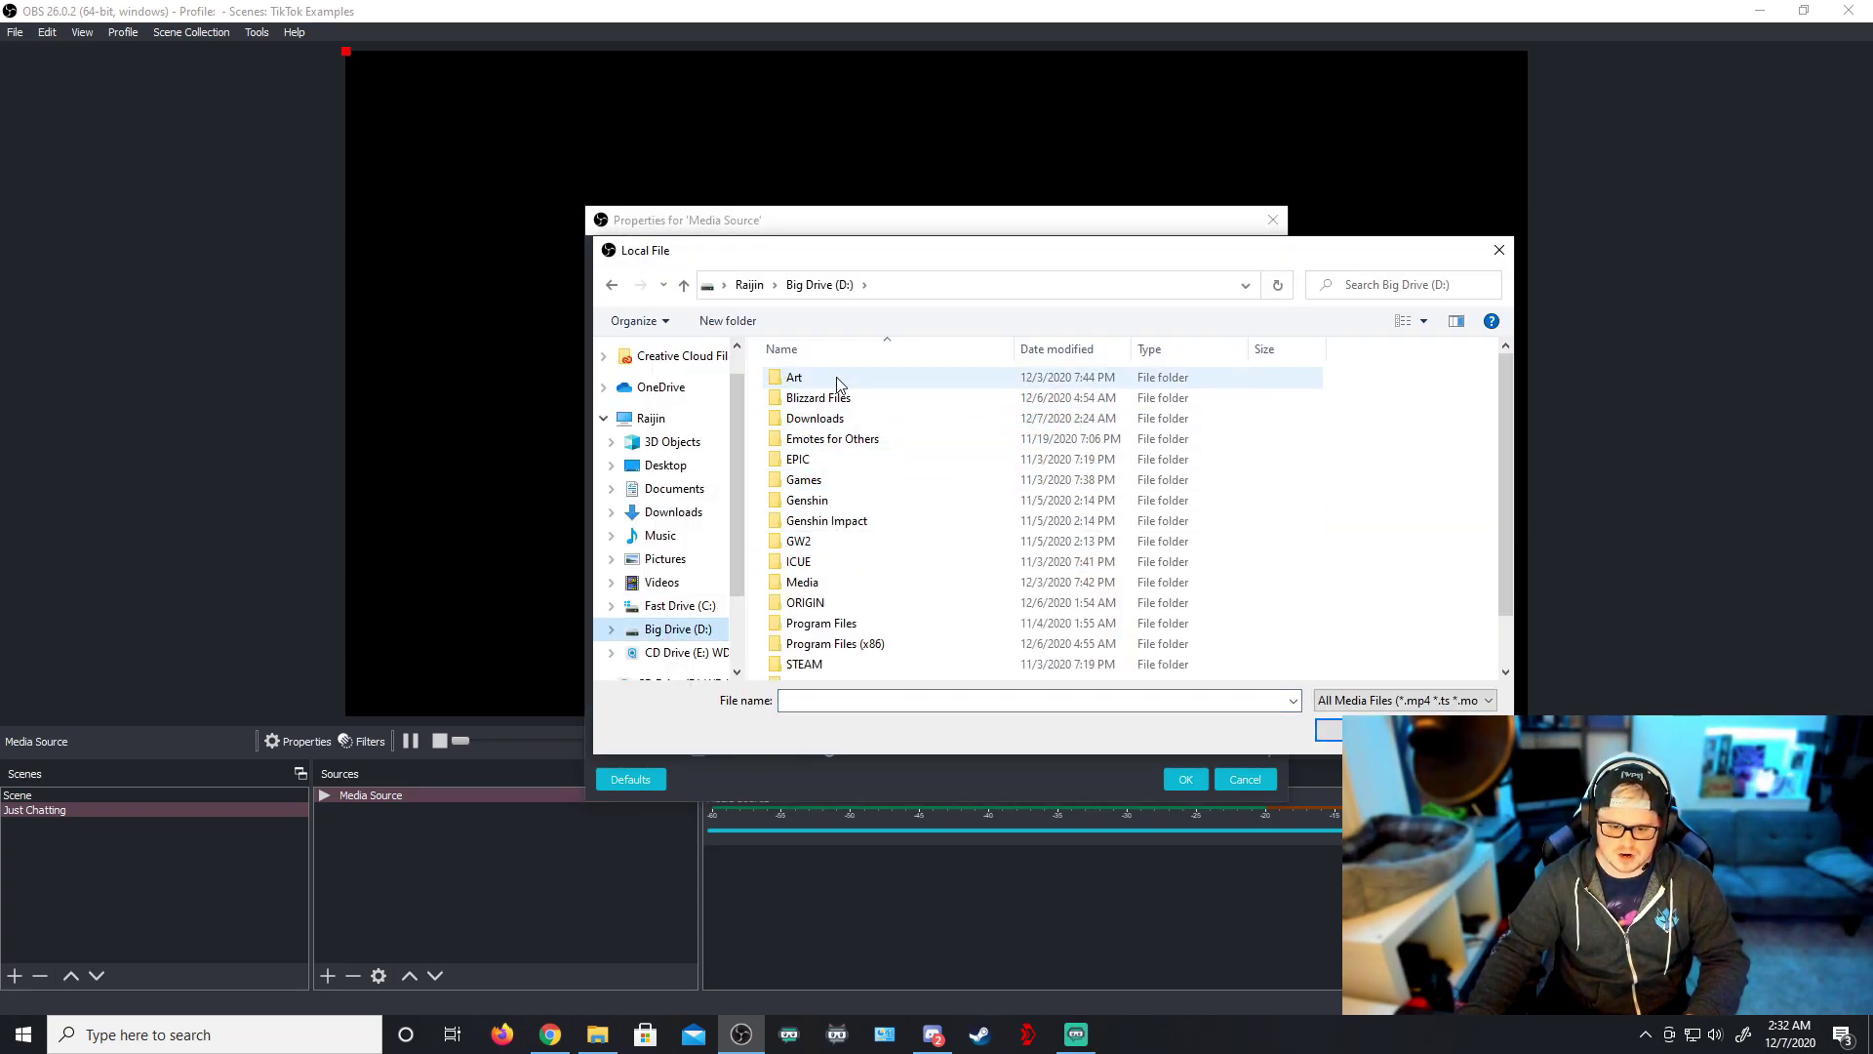
{"action": "double_click", "coordinate": [837, 380]}
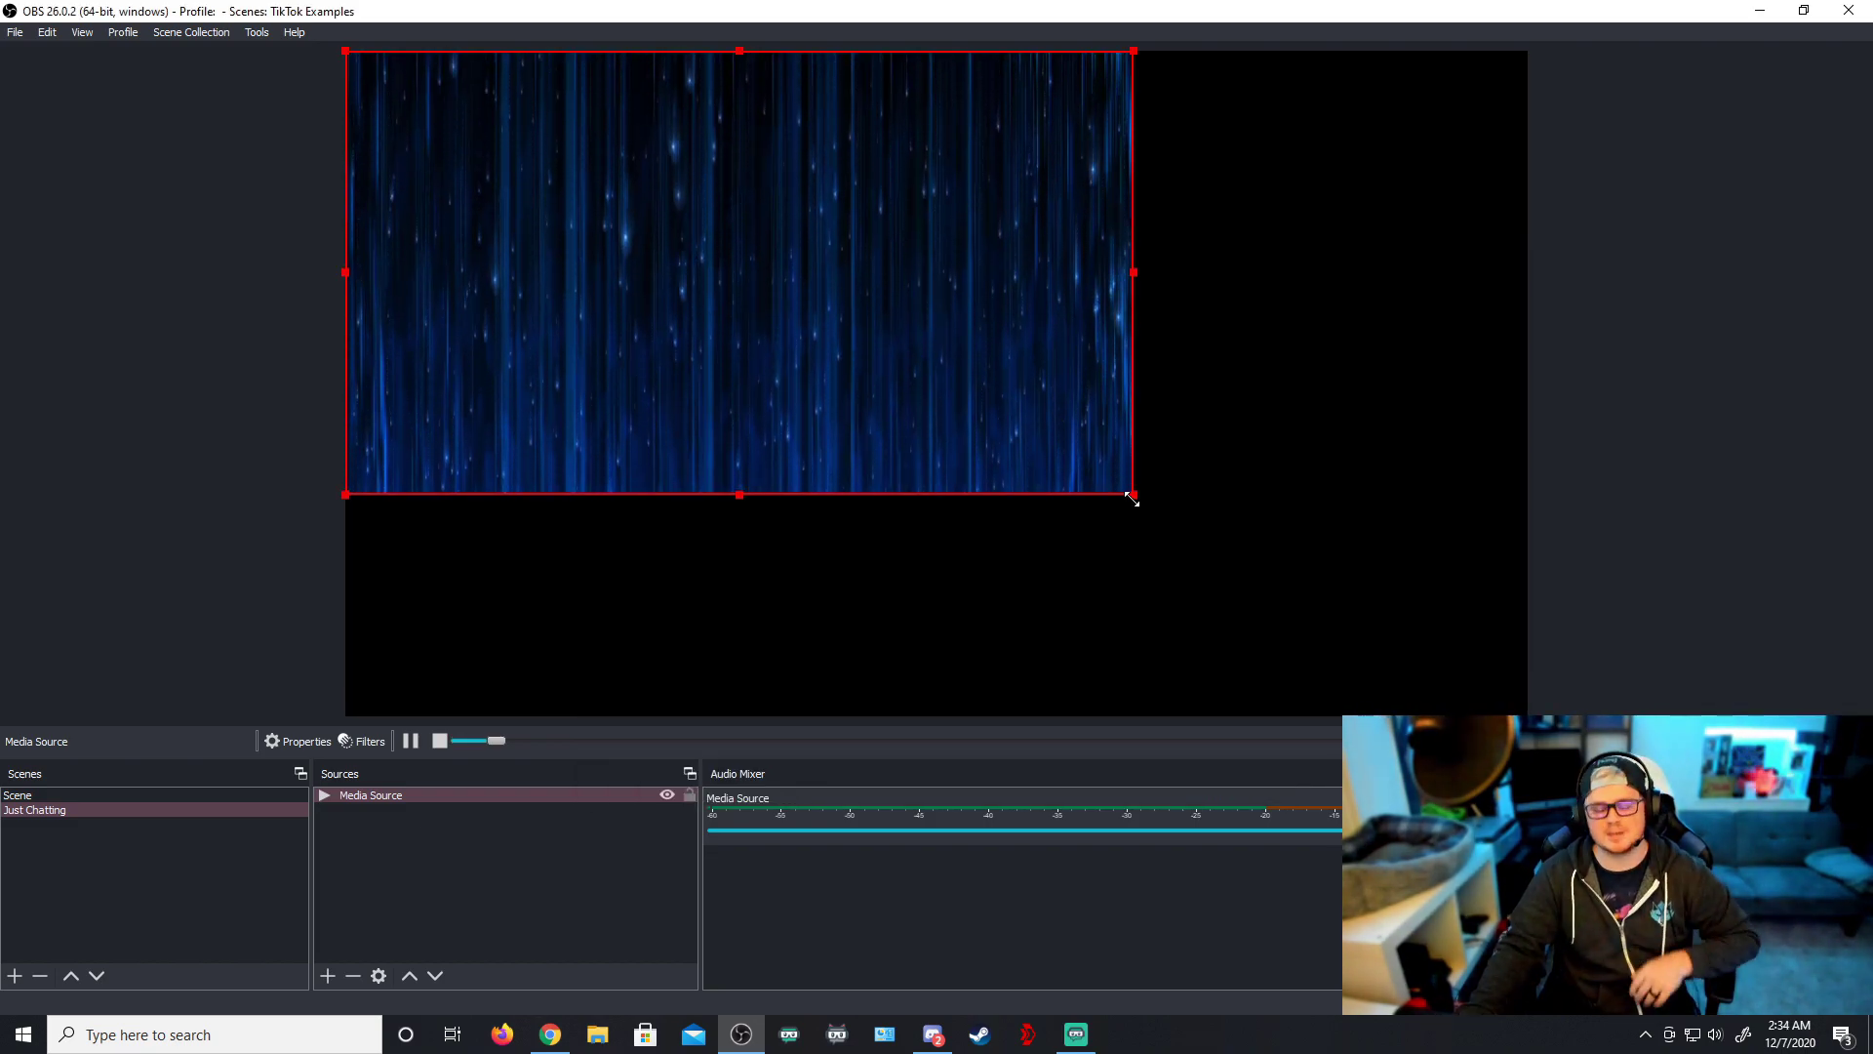
{"action": "left_click_drag", "start_coordinate": [1132, 496], "coordinate": [1526, 714]}
{"action": "left_click", "coordinate": [1565, 659]}
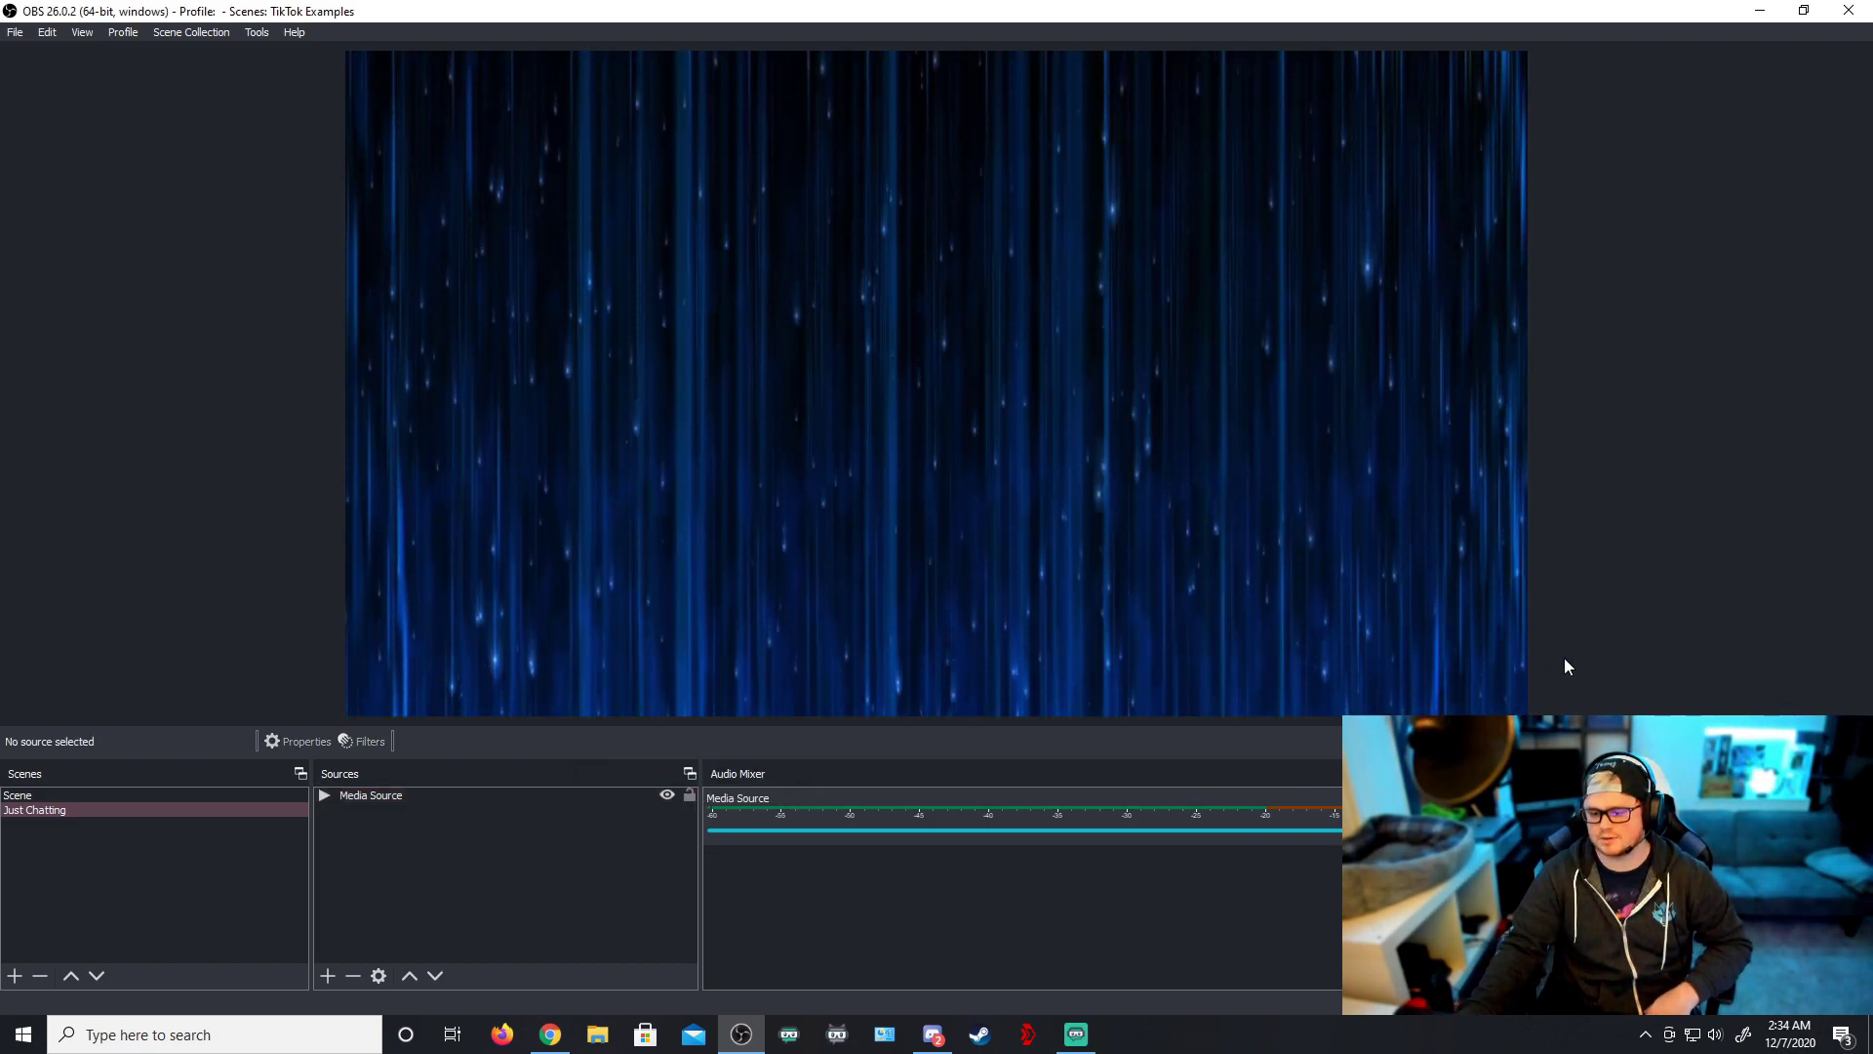
Add the existing Video Capture Device camera to the Just Chatting scene
{"action": "left_click", "coordinate": [329, 976]}
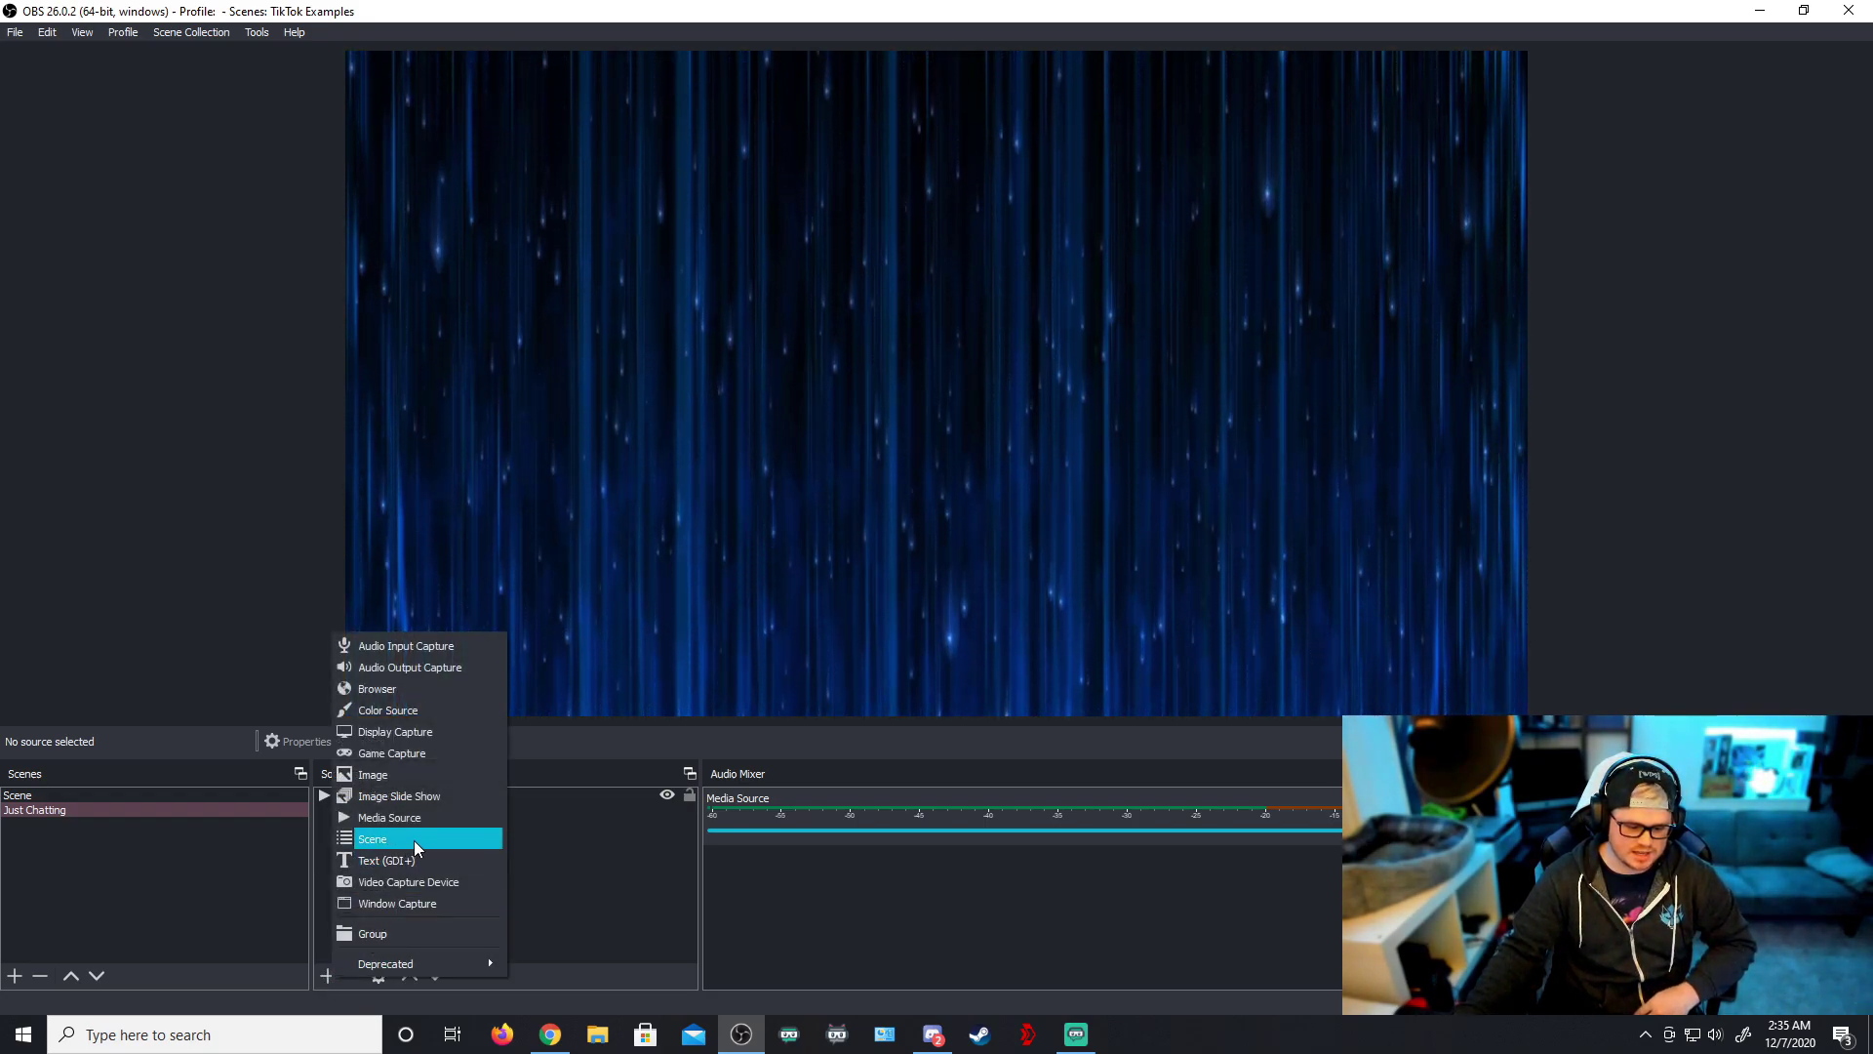
{"action": "left_click", "coordinate": [412, 881]}
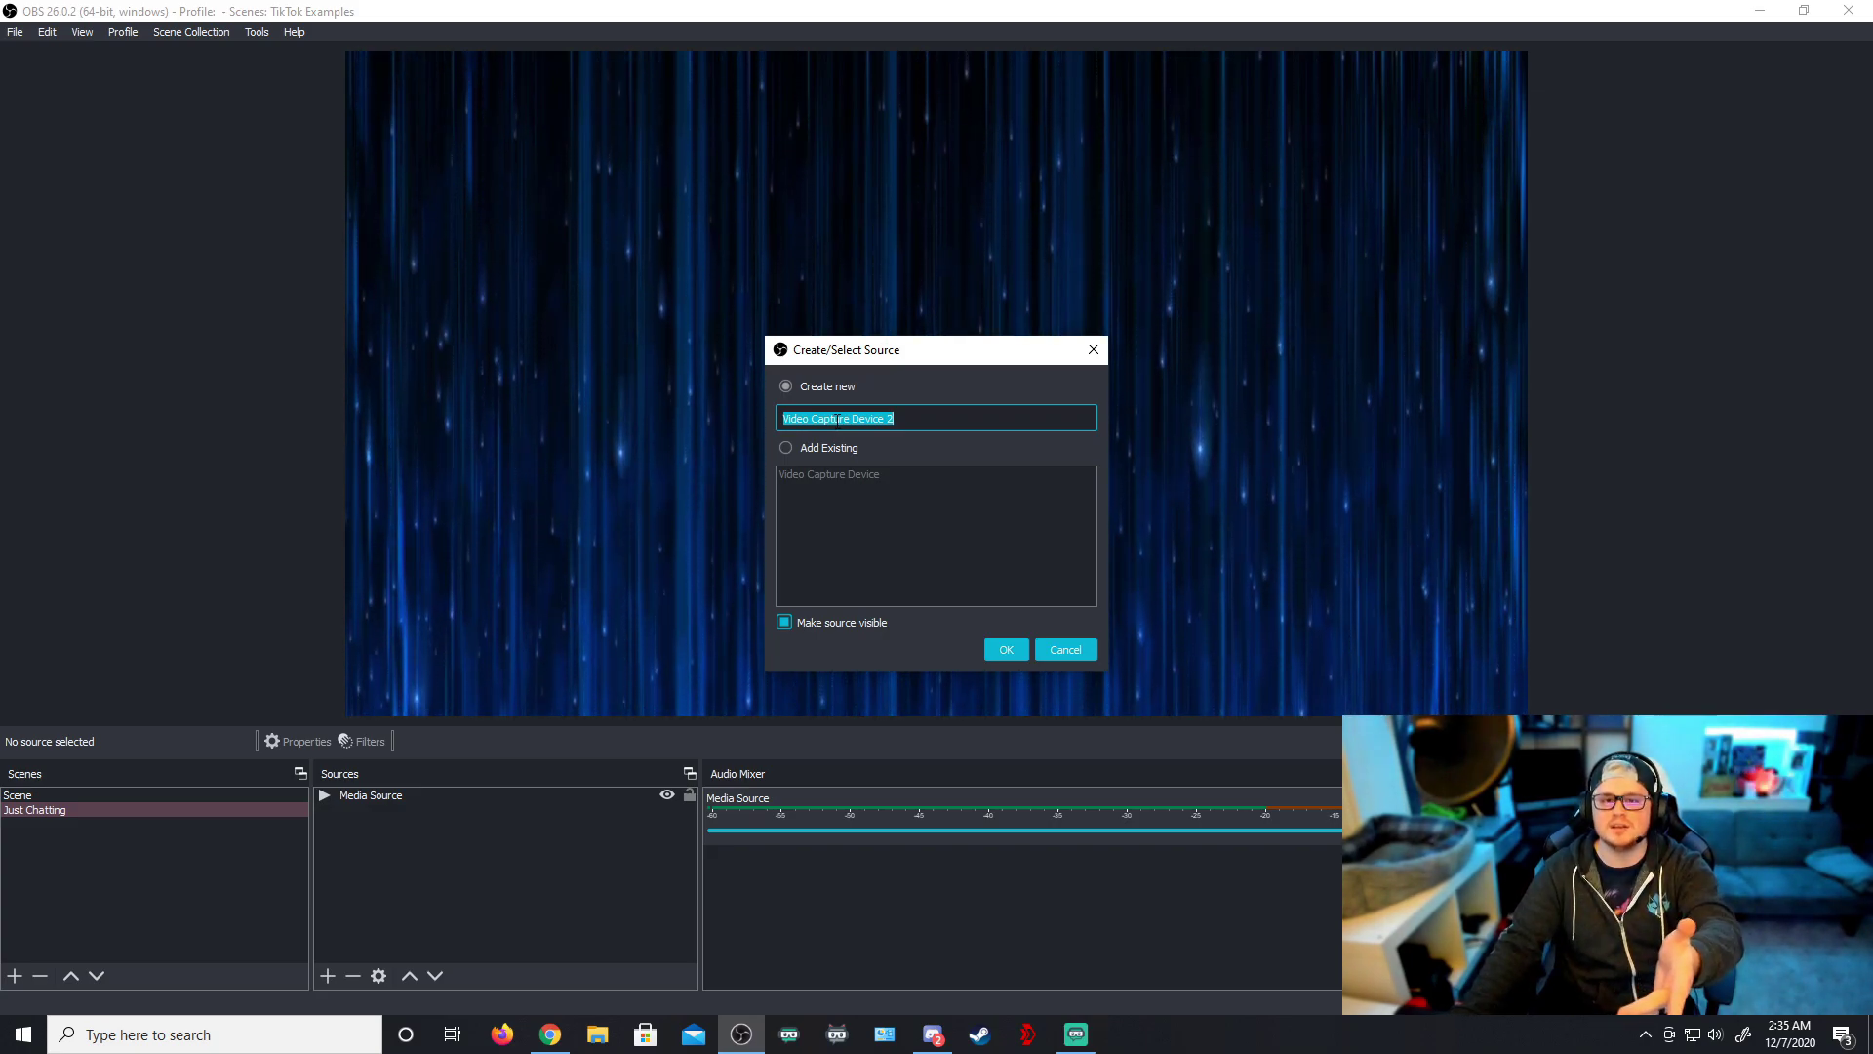
{"action": "left_click", "coordinate": [816, 447]}
{"action": "left_click", "coordinate": [798, 478]}
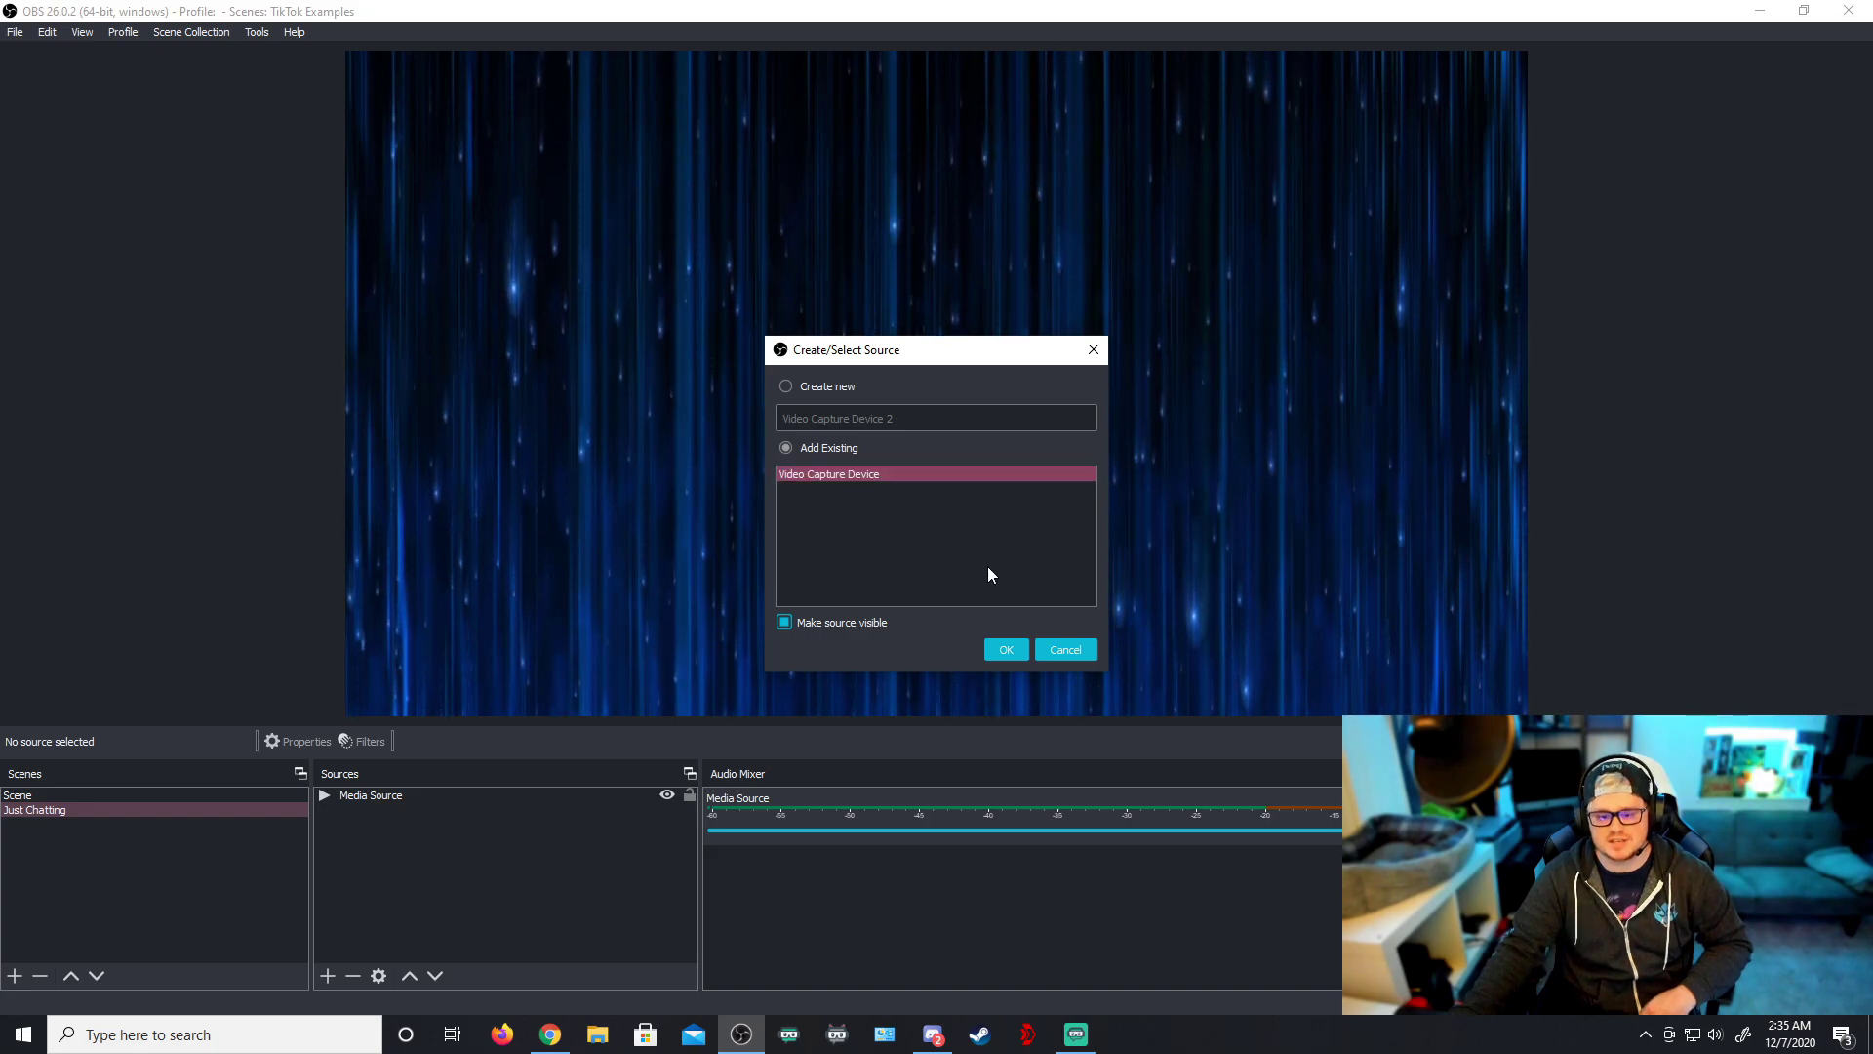
{"action": "left_click", "coordinate": [1009, 652]}
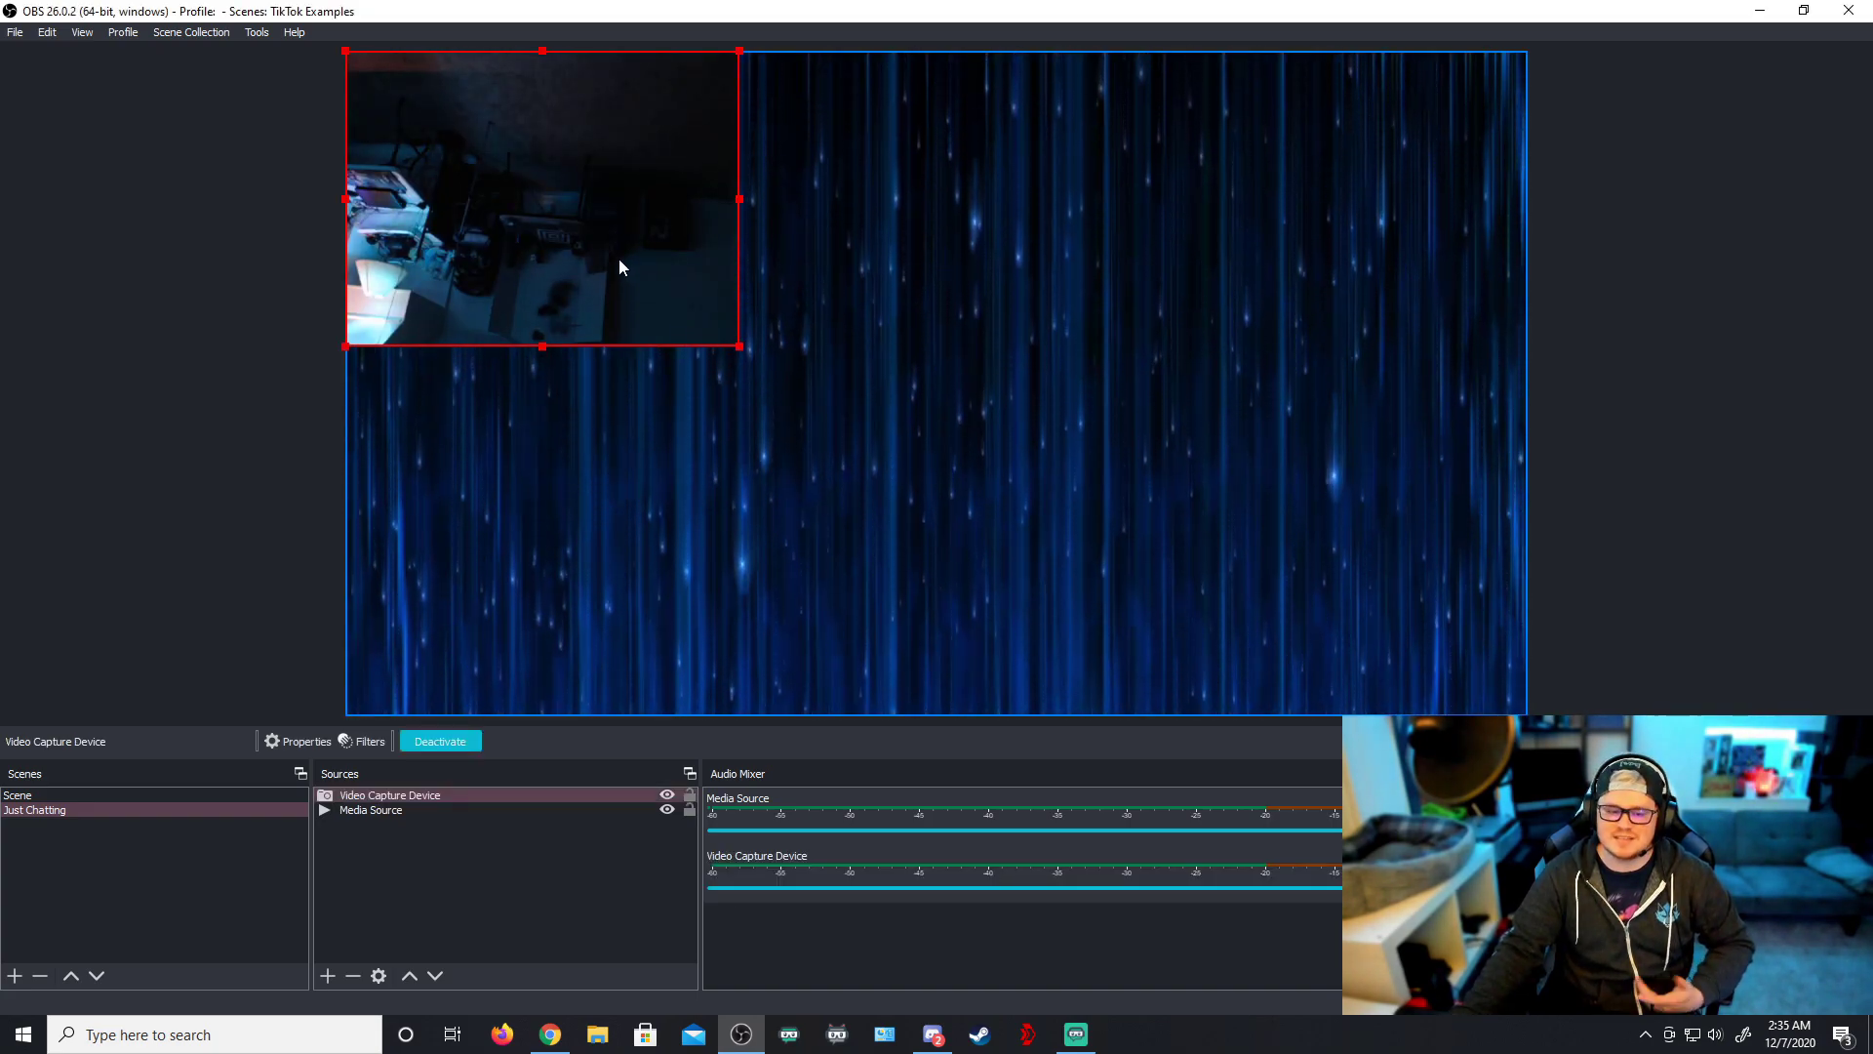
Flip the camera source vertically so its picture is upright
{"action": "right_click", "coordinate": [590, 208]}
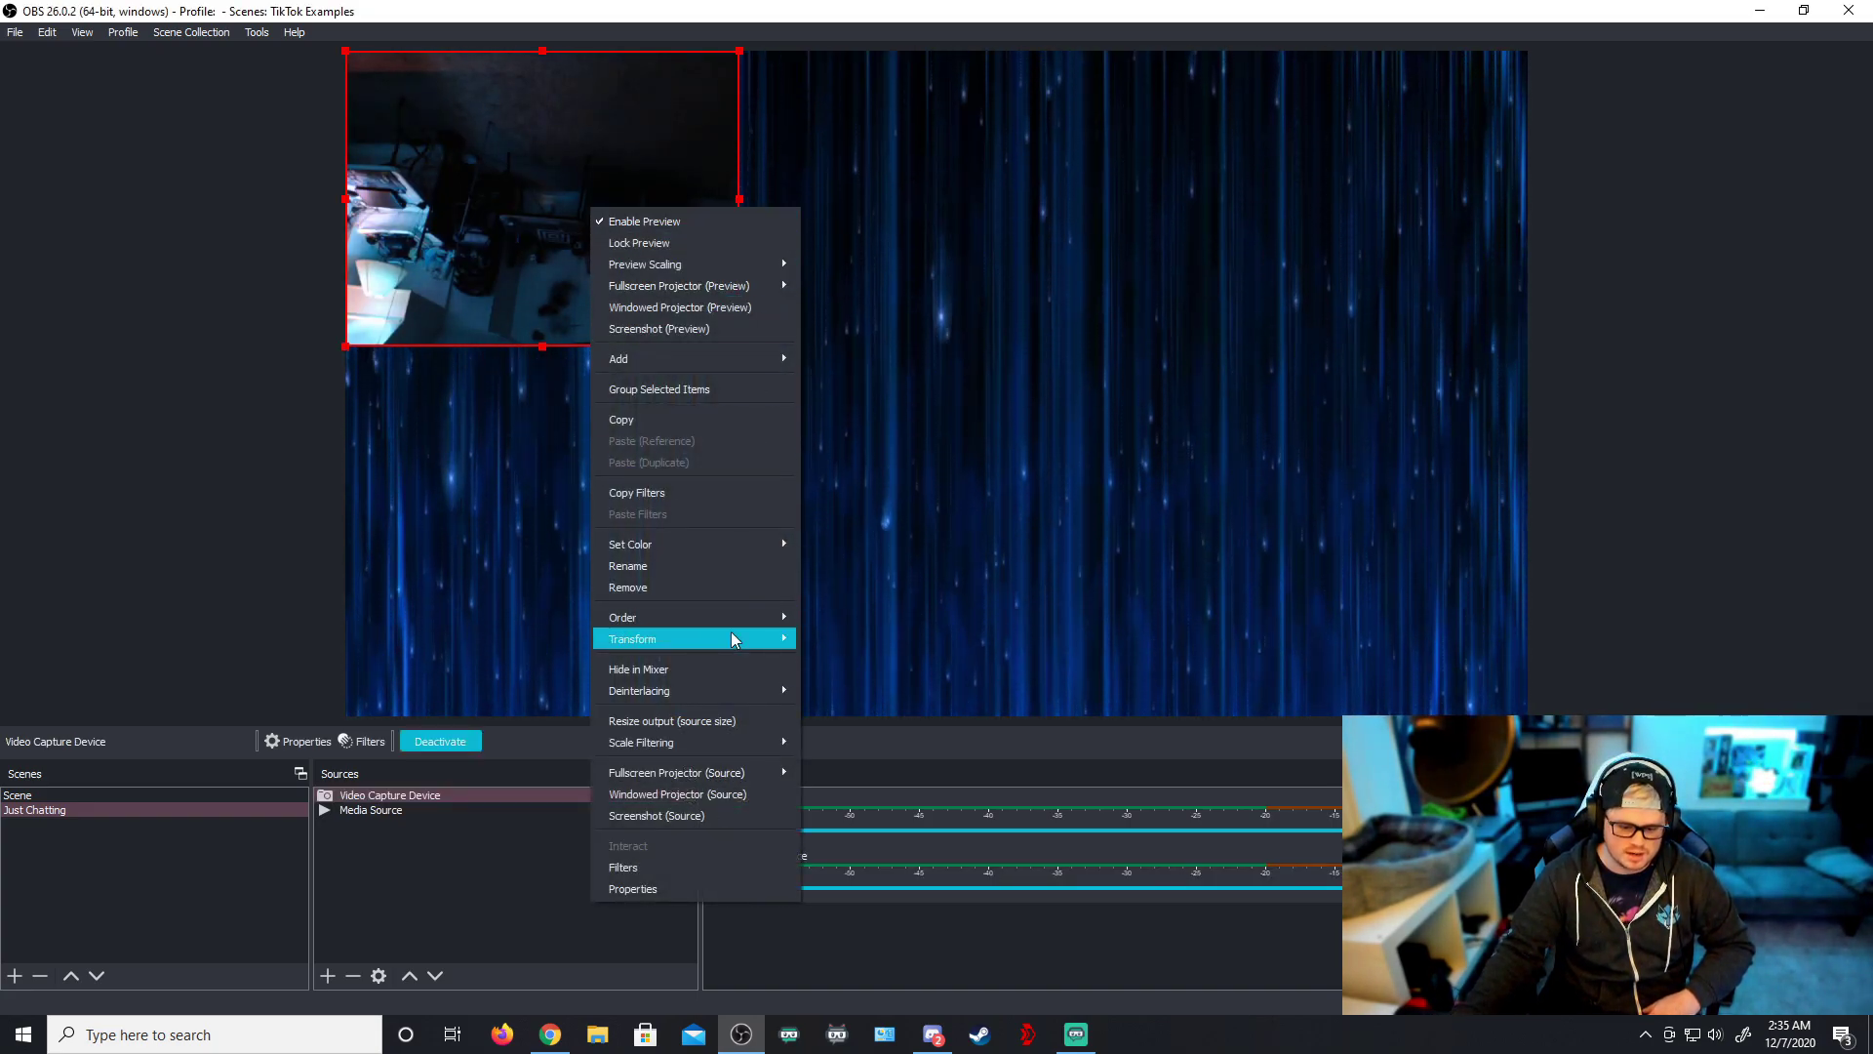
{"action": "mouse_move", "coordinate": [732, 636]}
{"action": "left_click", "coordinate": [886, 832]}
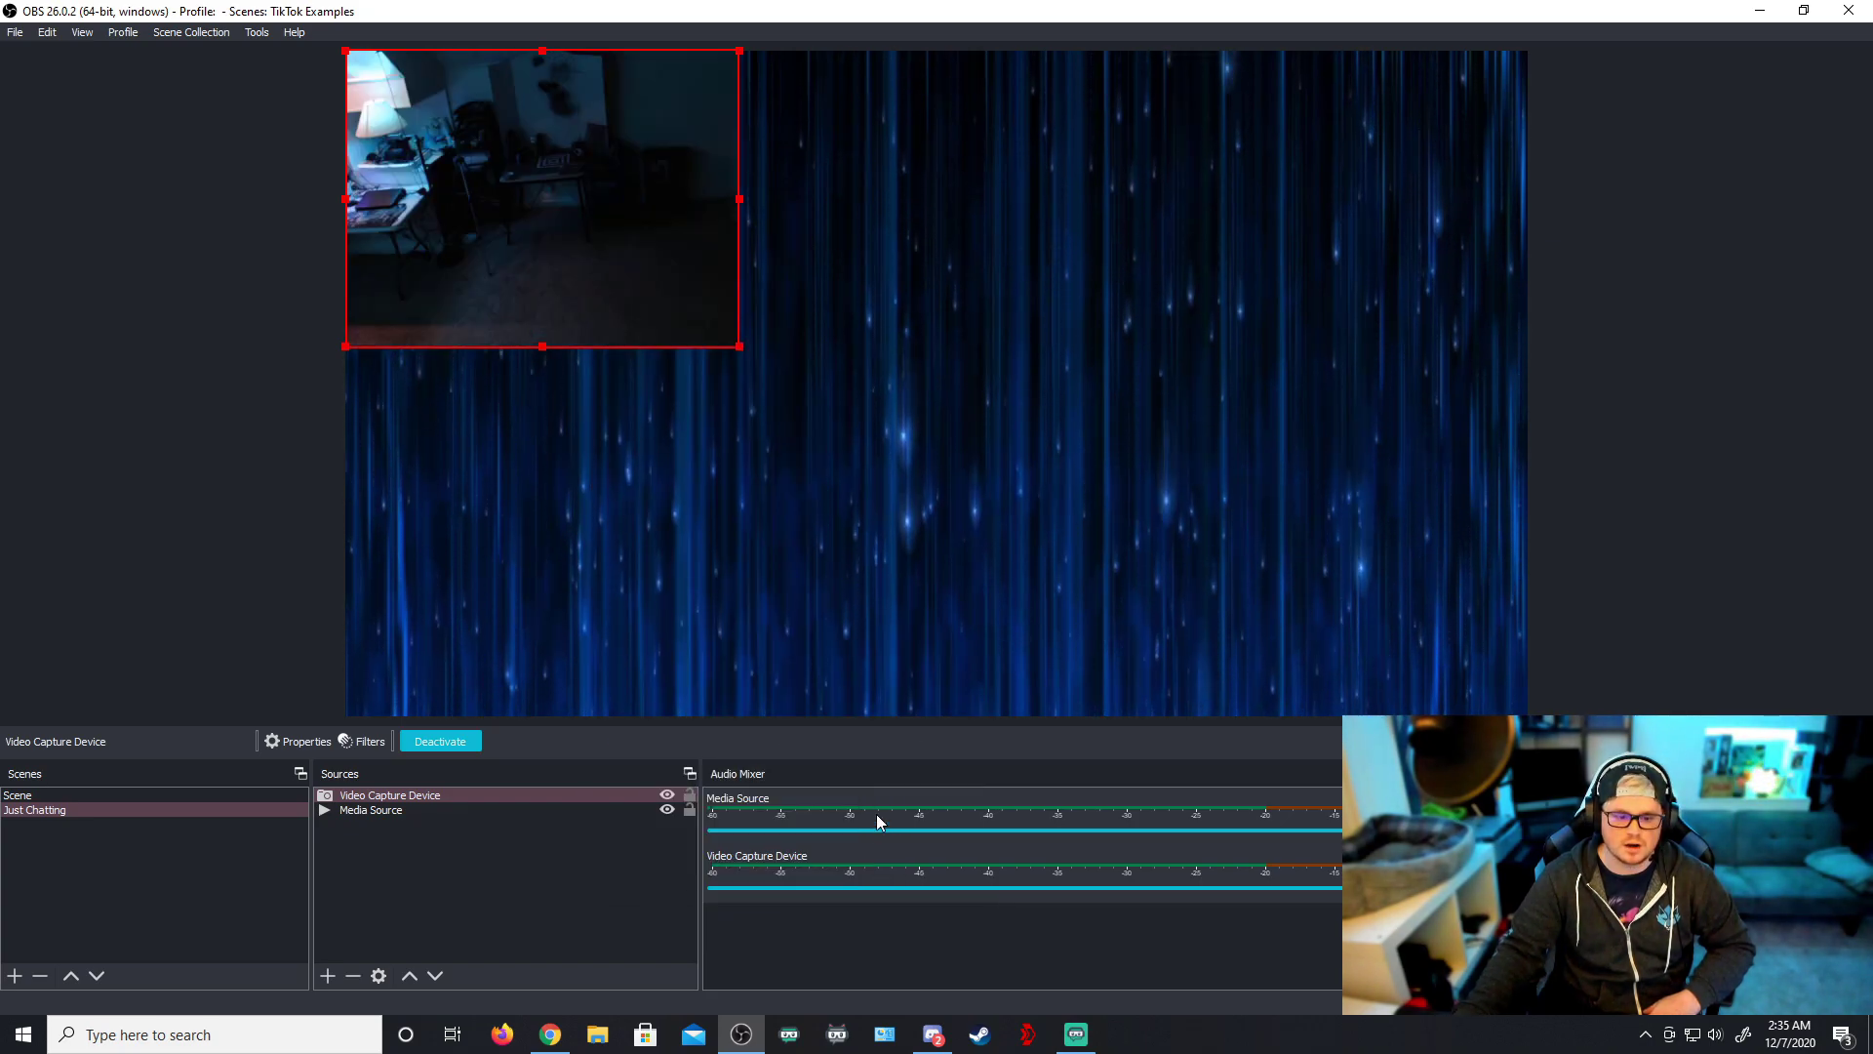
{"action": "left_click", "coordinate": [361, 927]}
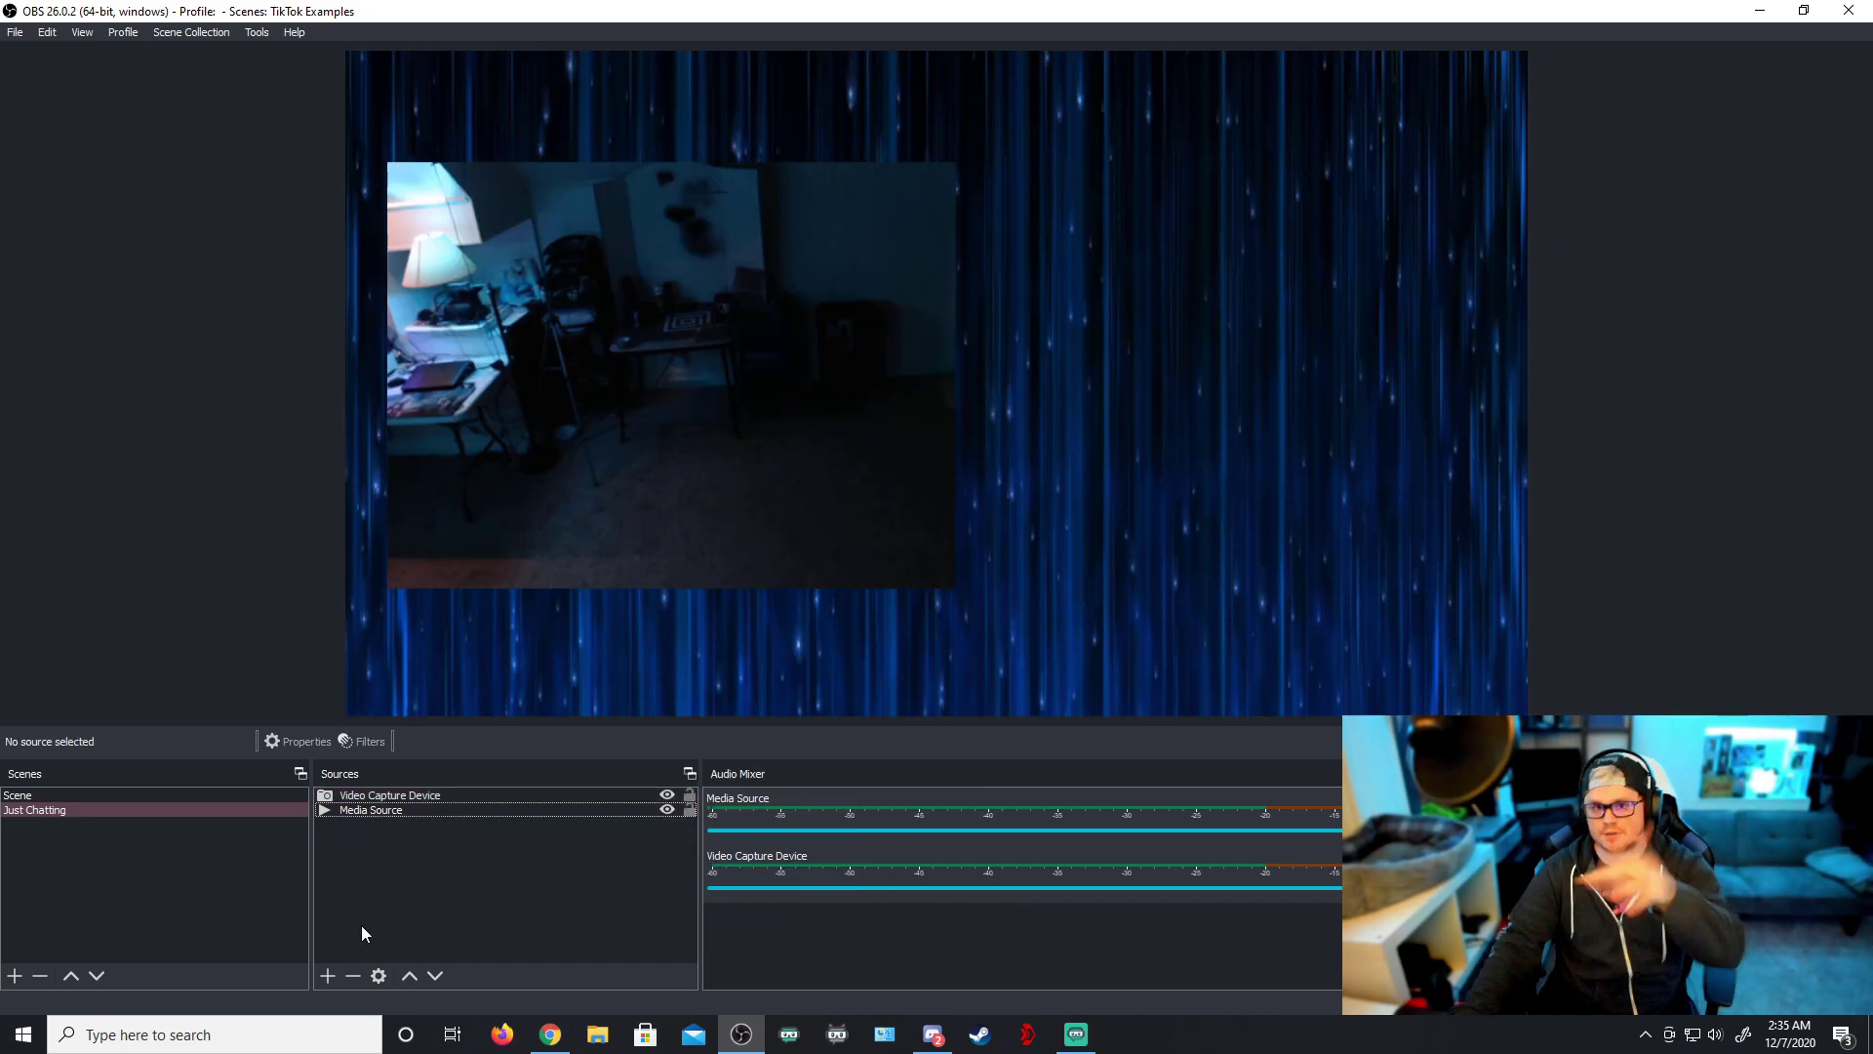
Add a Text (GDI+) source reading 'Just Chatting' with an outline enabled
{"action": "left_click", "coordinate": [327, 976]}
{"action": "left_click", "coordinate": [396, 870]}
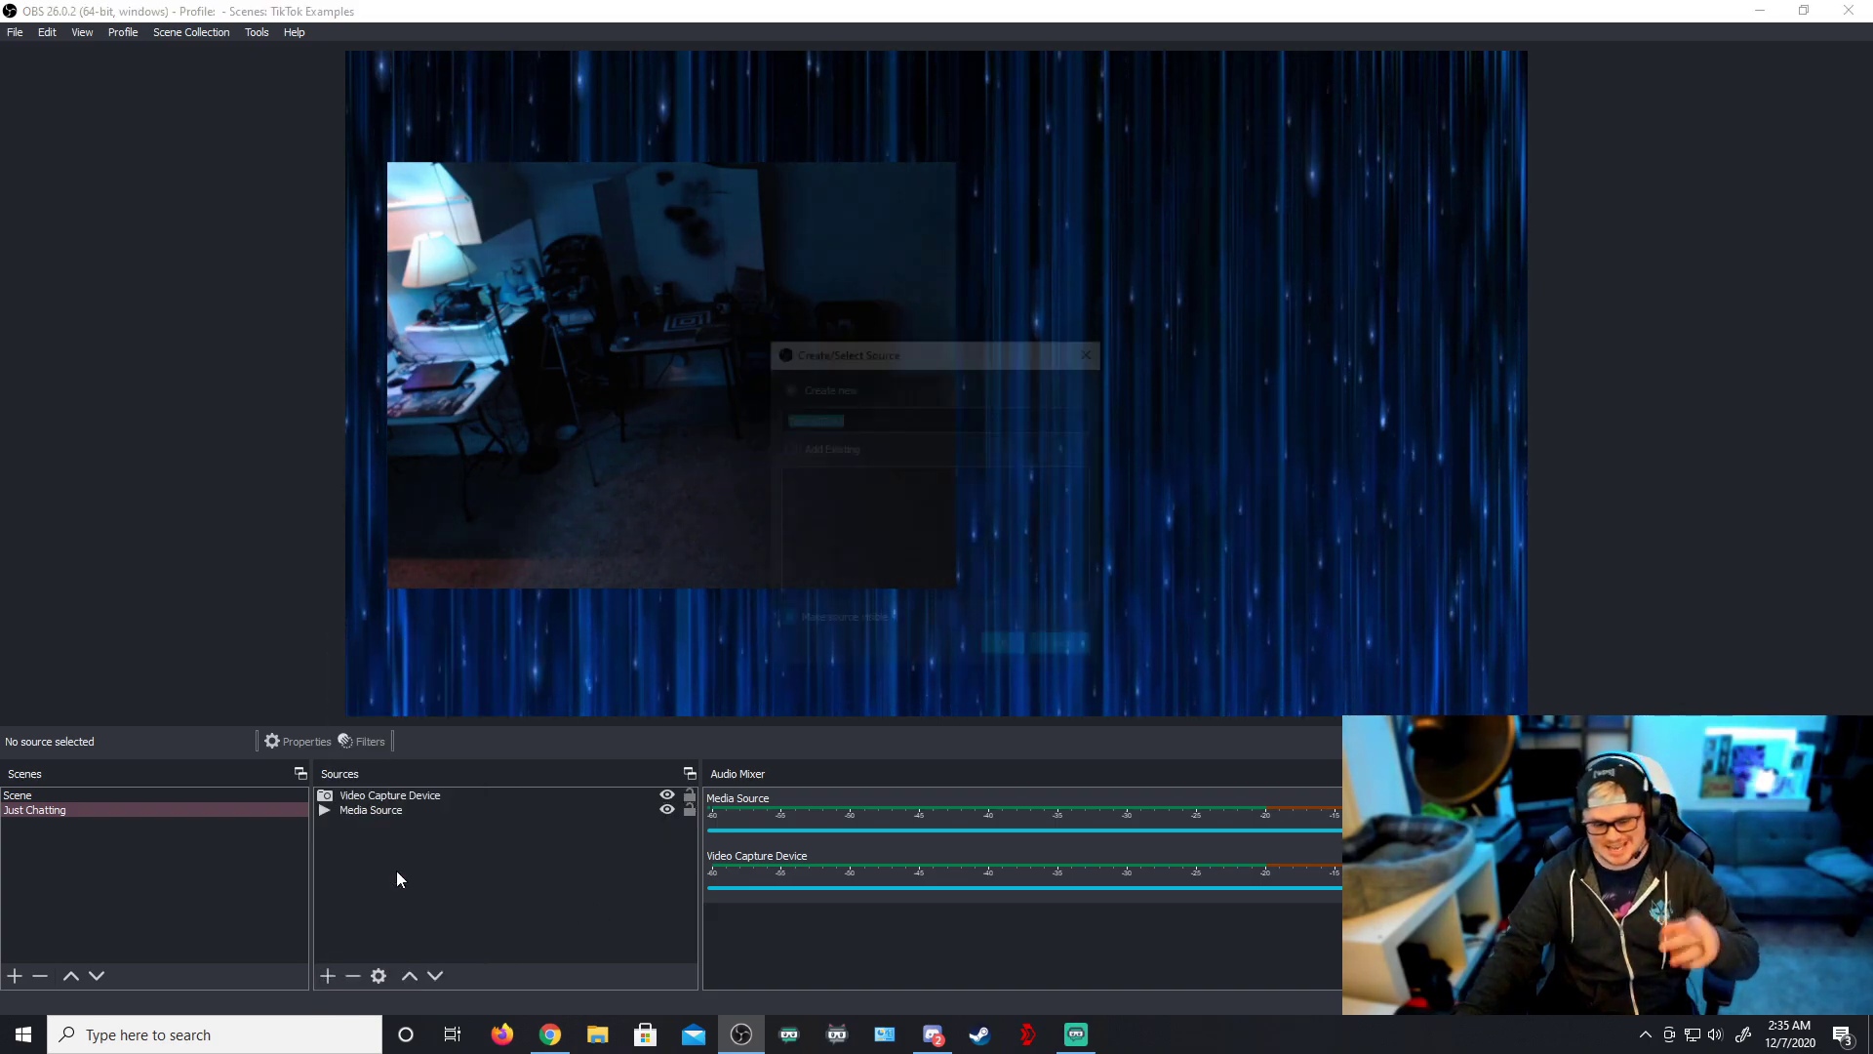
{"action": "left_click", "coordinate": [1001, 644]}
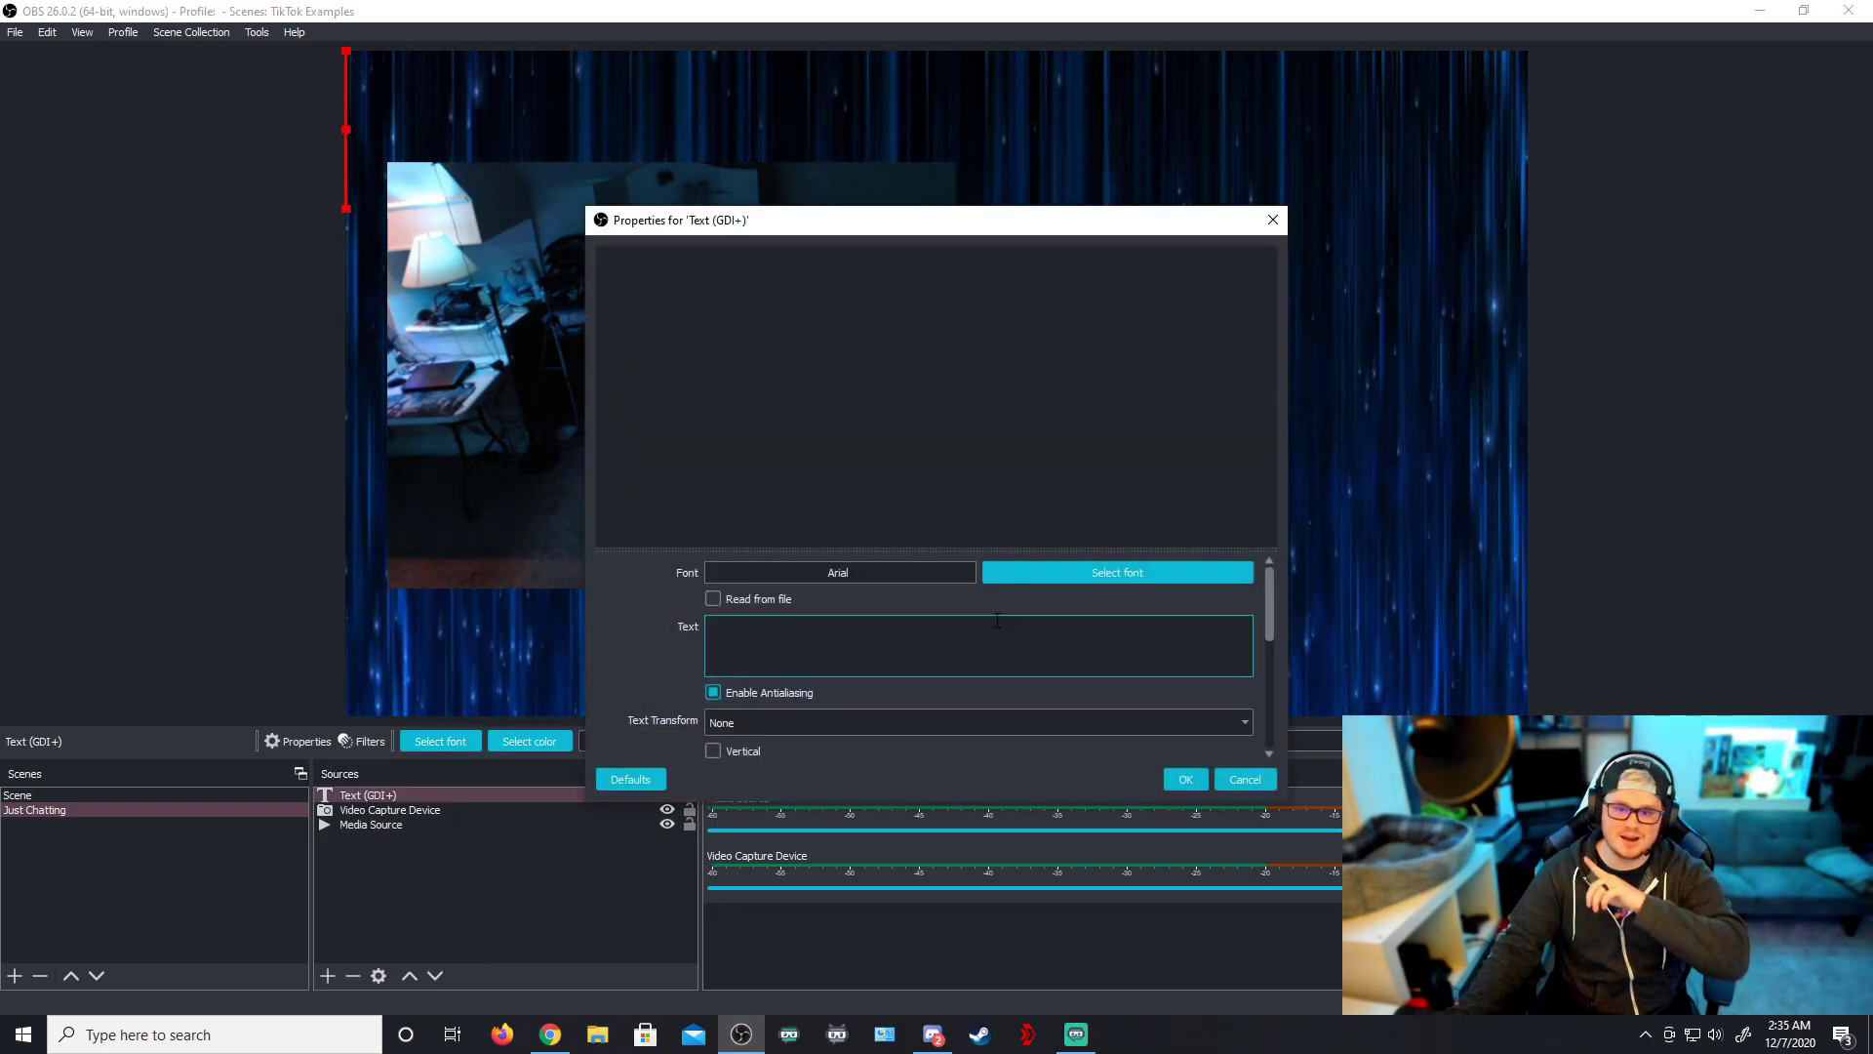
{"action": "left_click", "coordinate": [852, 623]}
{"action": "type", "text": "Just Chatting"}
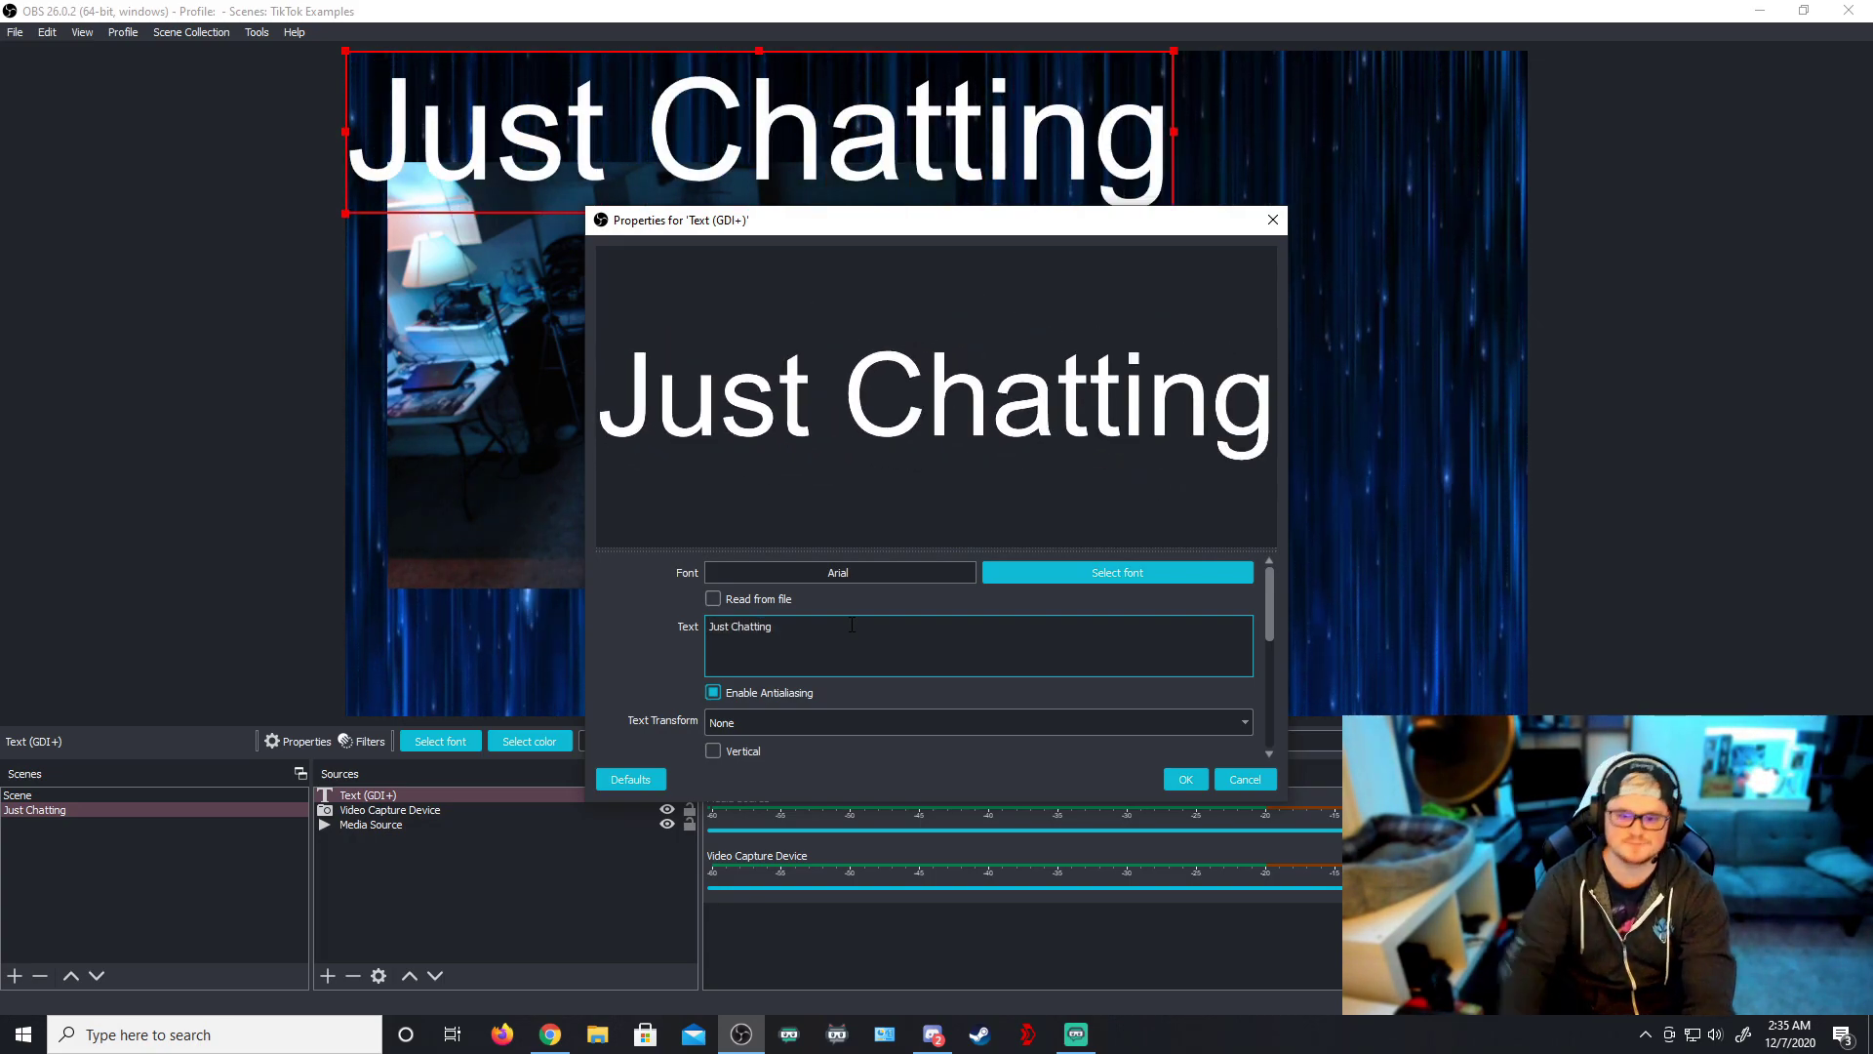
{"action": "scroll", "coordinate": [852, 625], "scroll_direction": "down", "scroll_amount": 10}
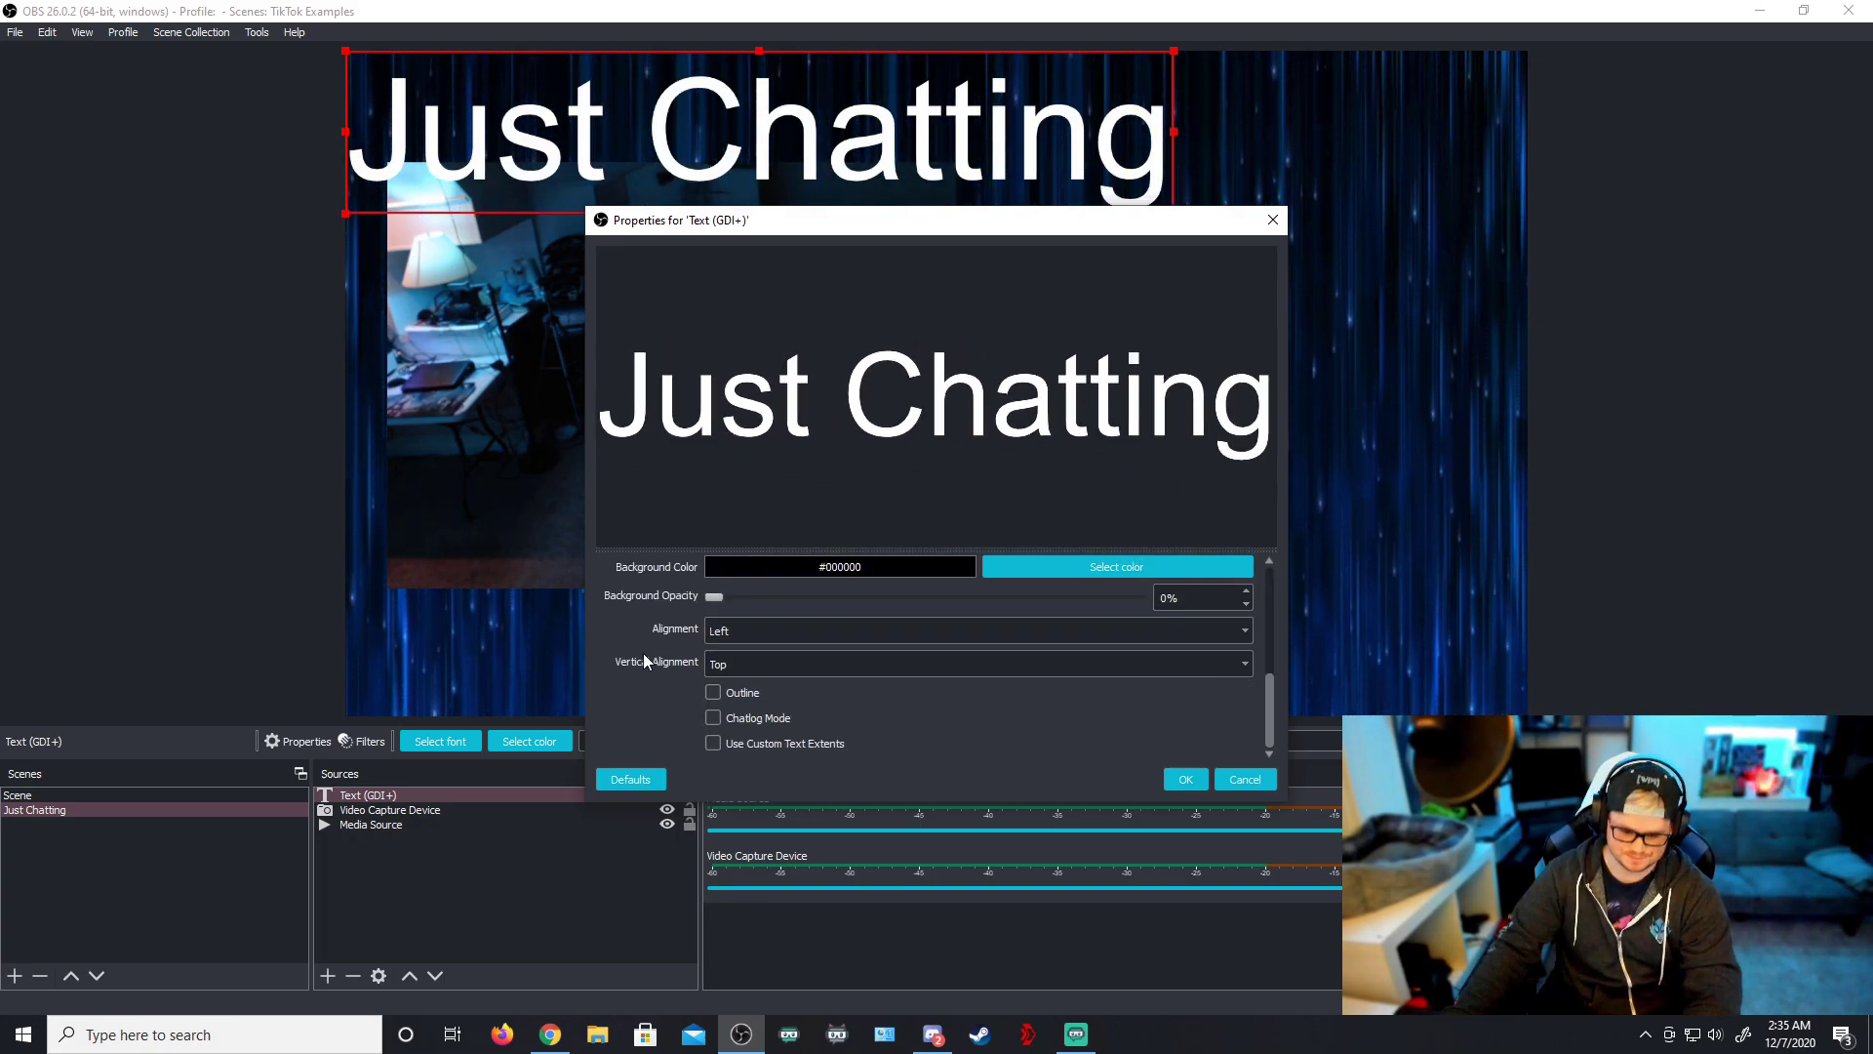
{"action": "left_click", "coordinate": [716, 690]}
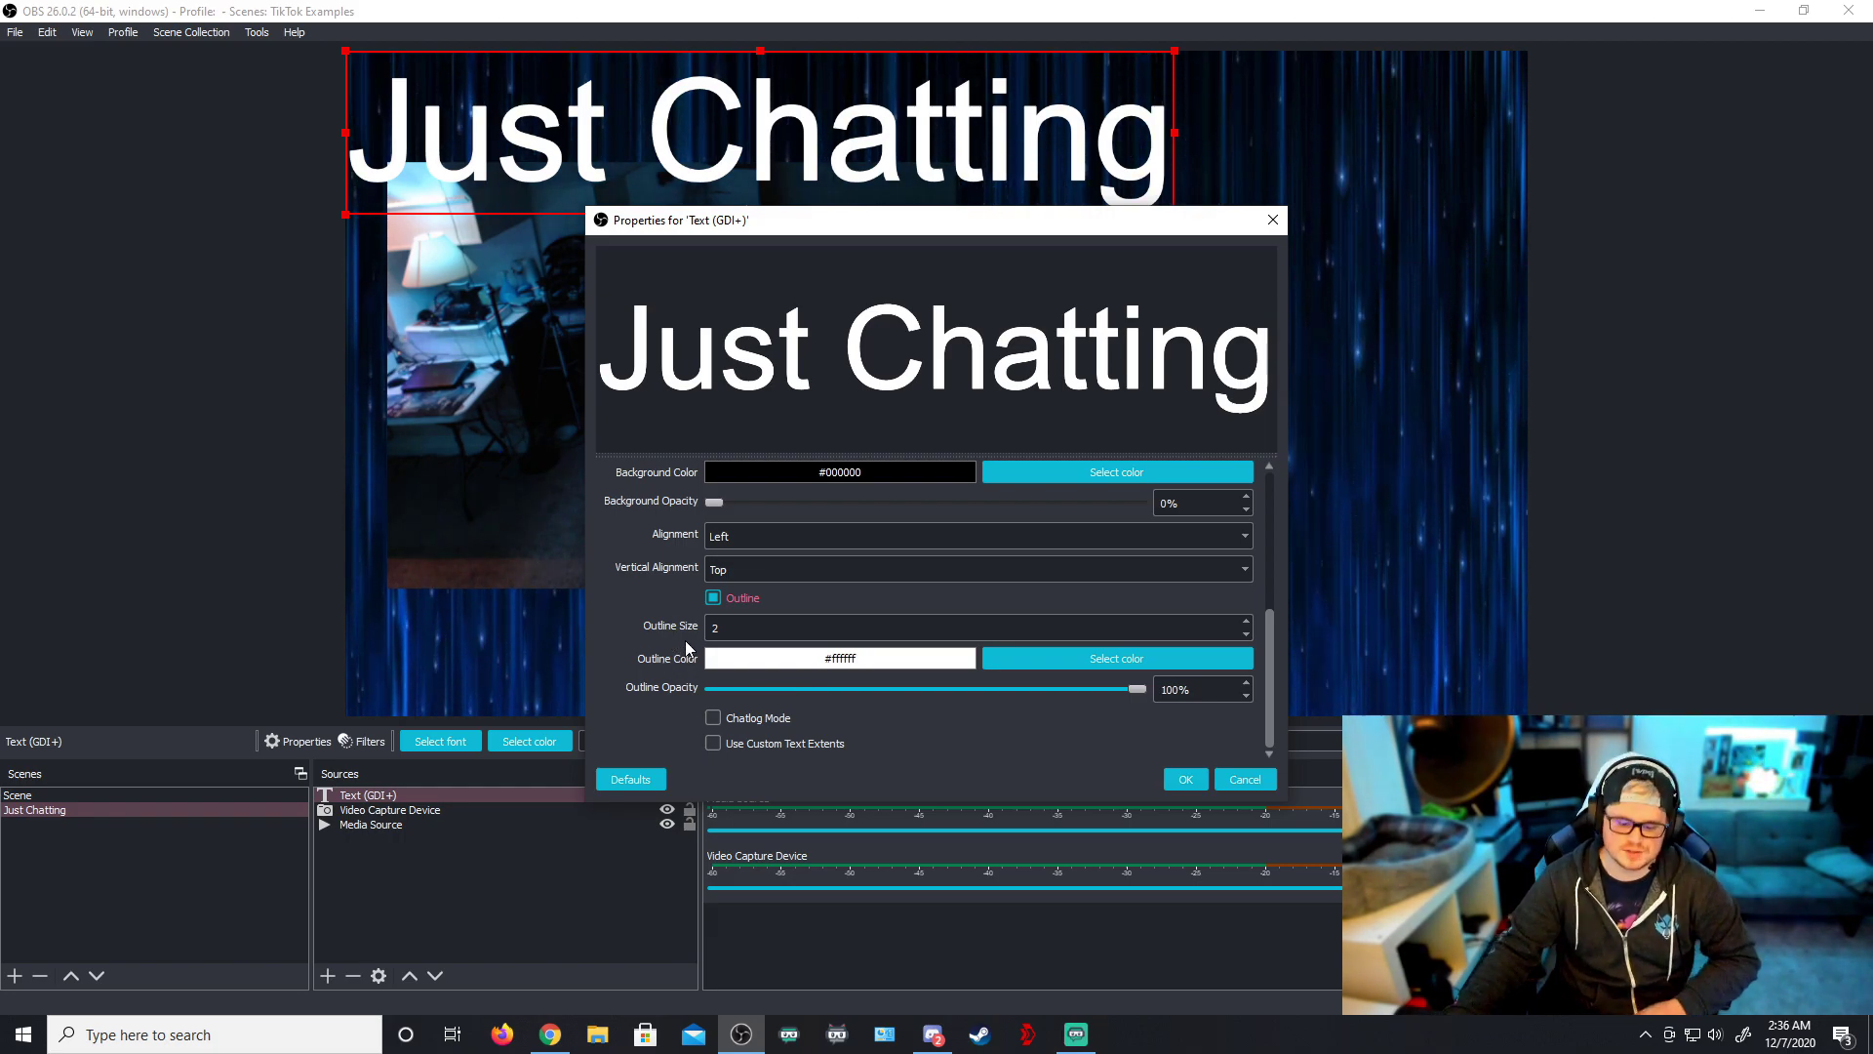
{"action": "left_click", "coordinate": [736, 628]}
{"action": "key", "text": "Return"}
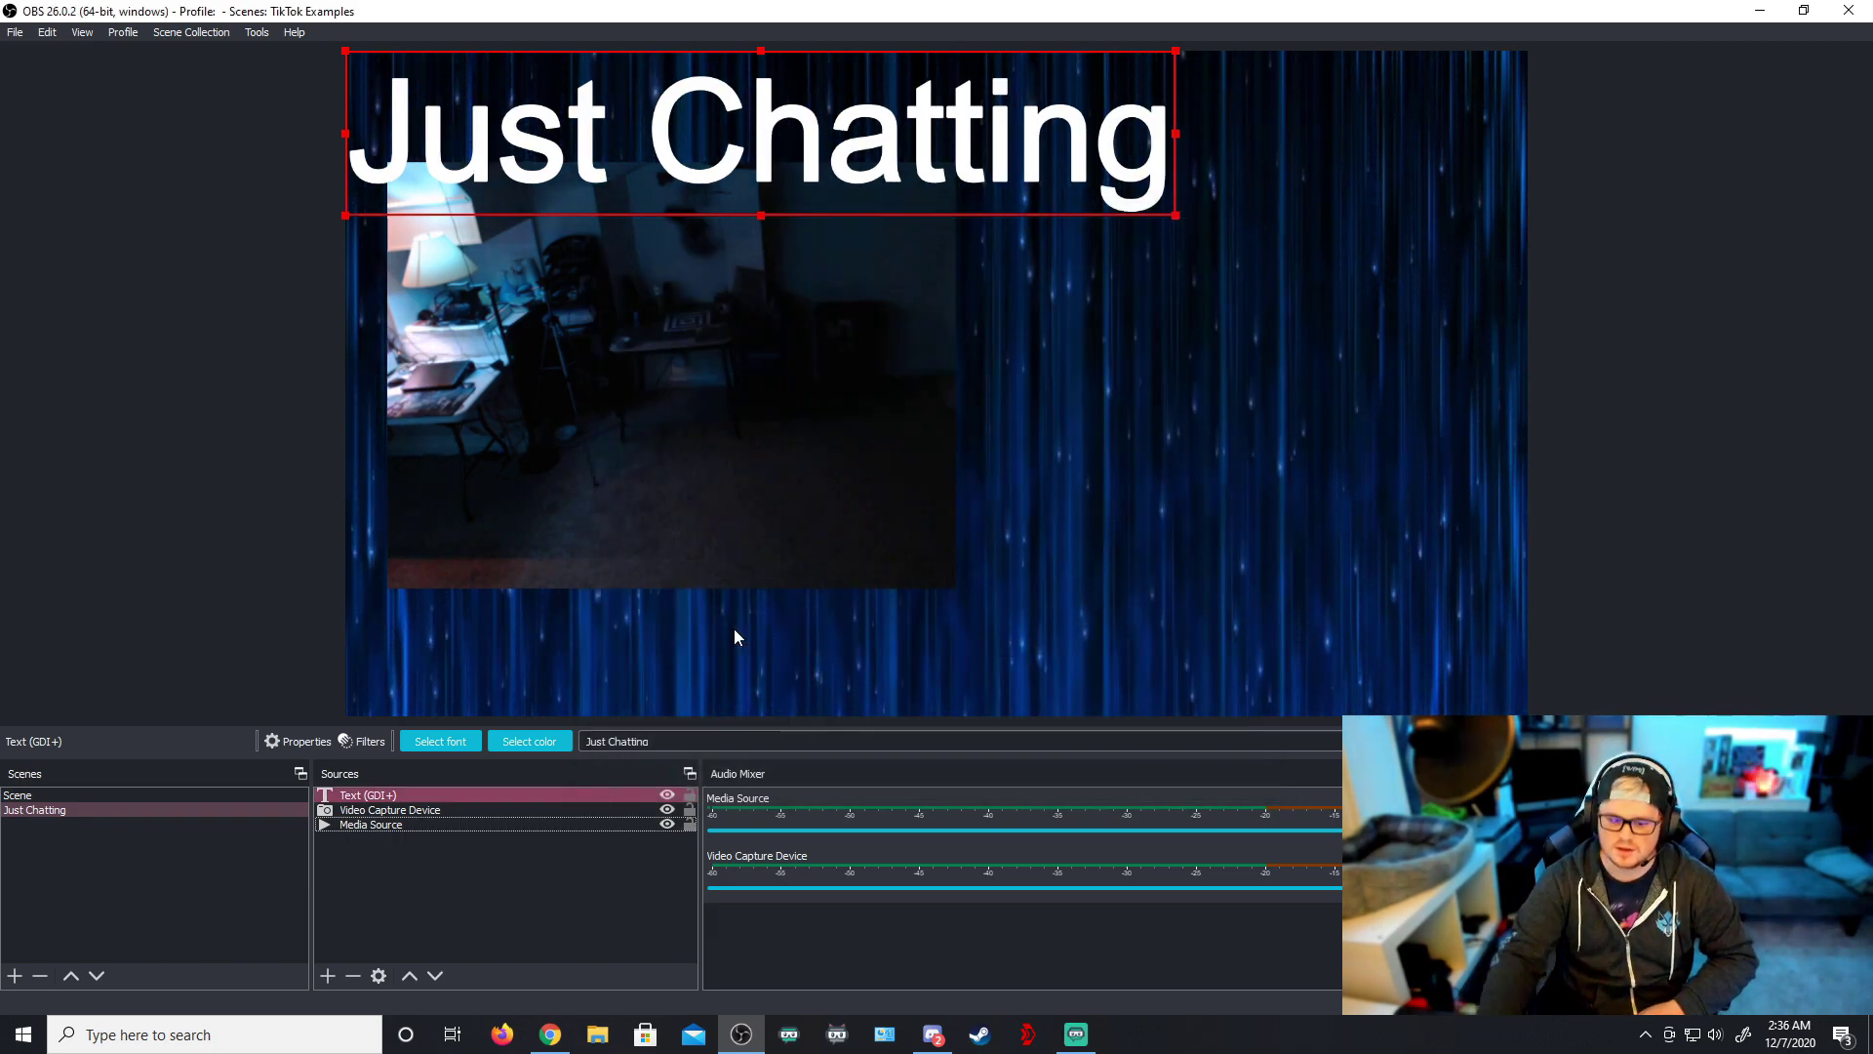
Make the text outline black and move the title to the canvas top-right
{"action": "right_click", "coordinate": [412, 794]}
{"action": "left_click", "coordinate": [501, 781]}
{"action": "scroll", "coordinate": [818, 734], "scroll_direction": "down", "scroll_amount": 1}
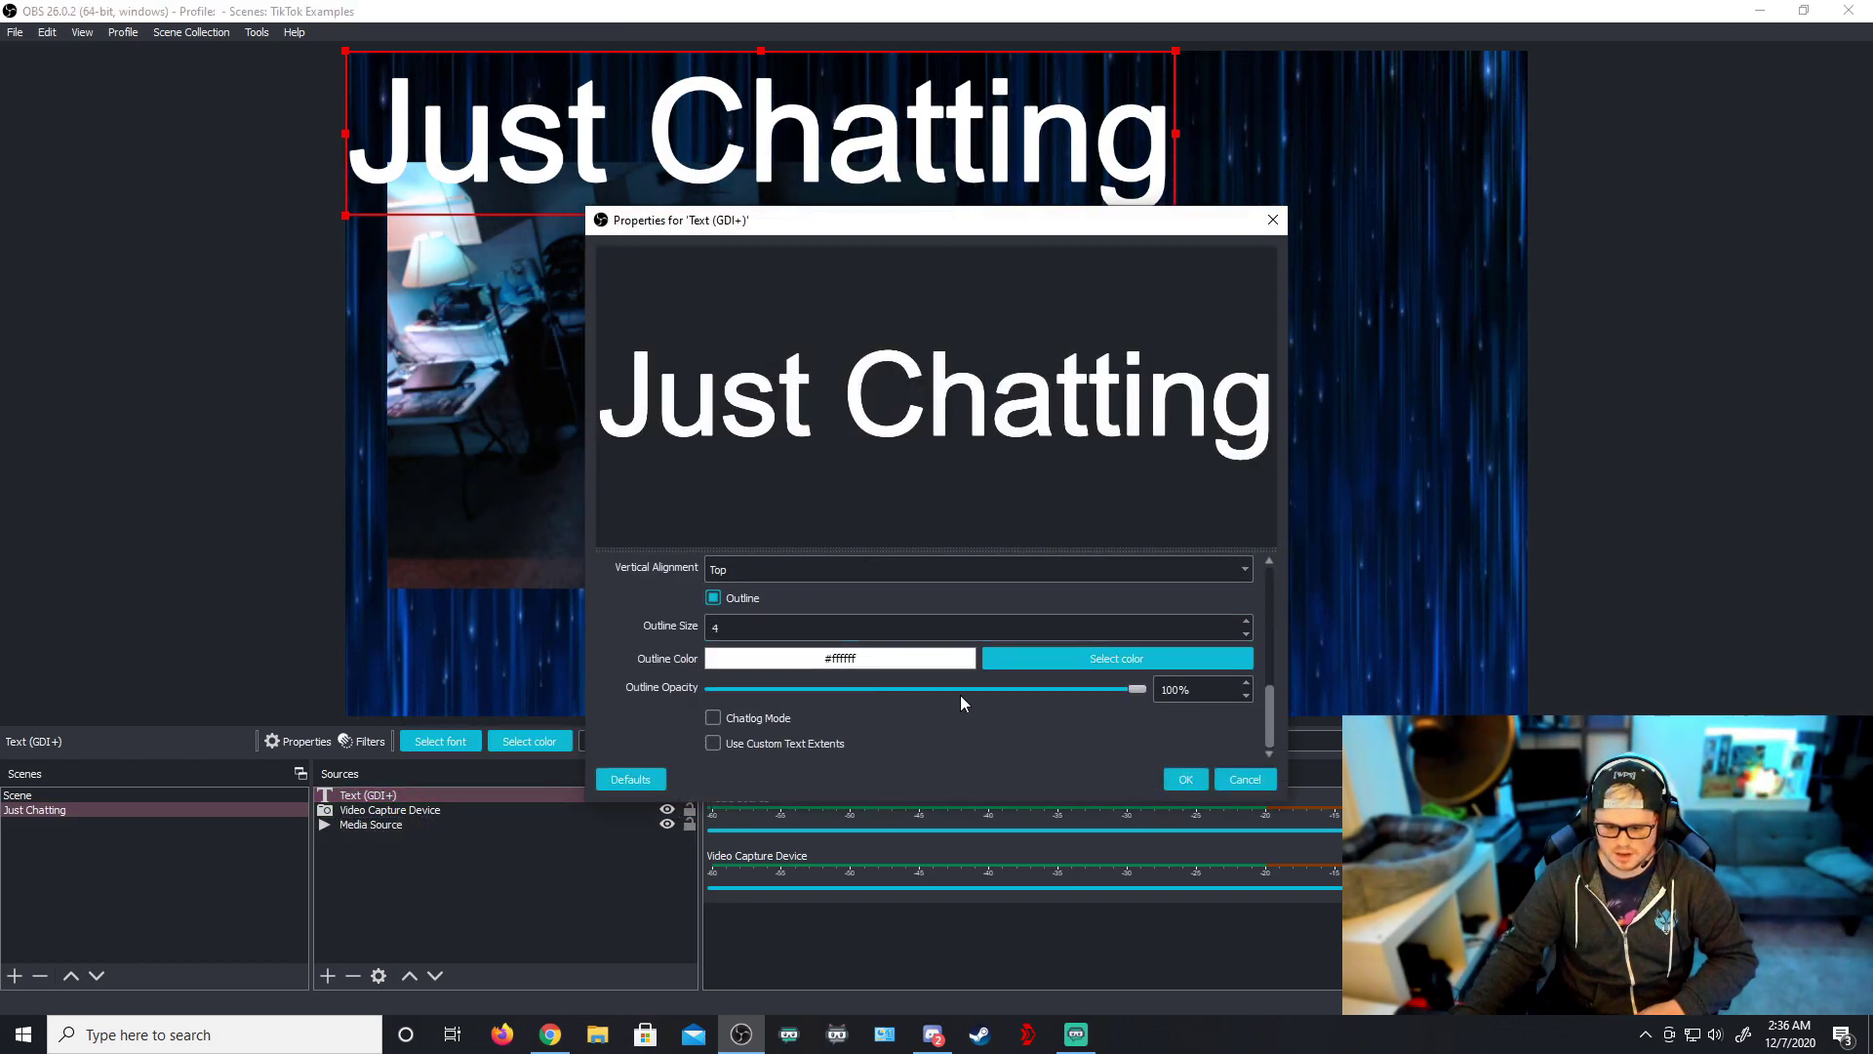
{"action": "left_click", "coordinate": [1071, 658]}
{"action": "left_click", "coordinate": [664, 353]}
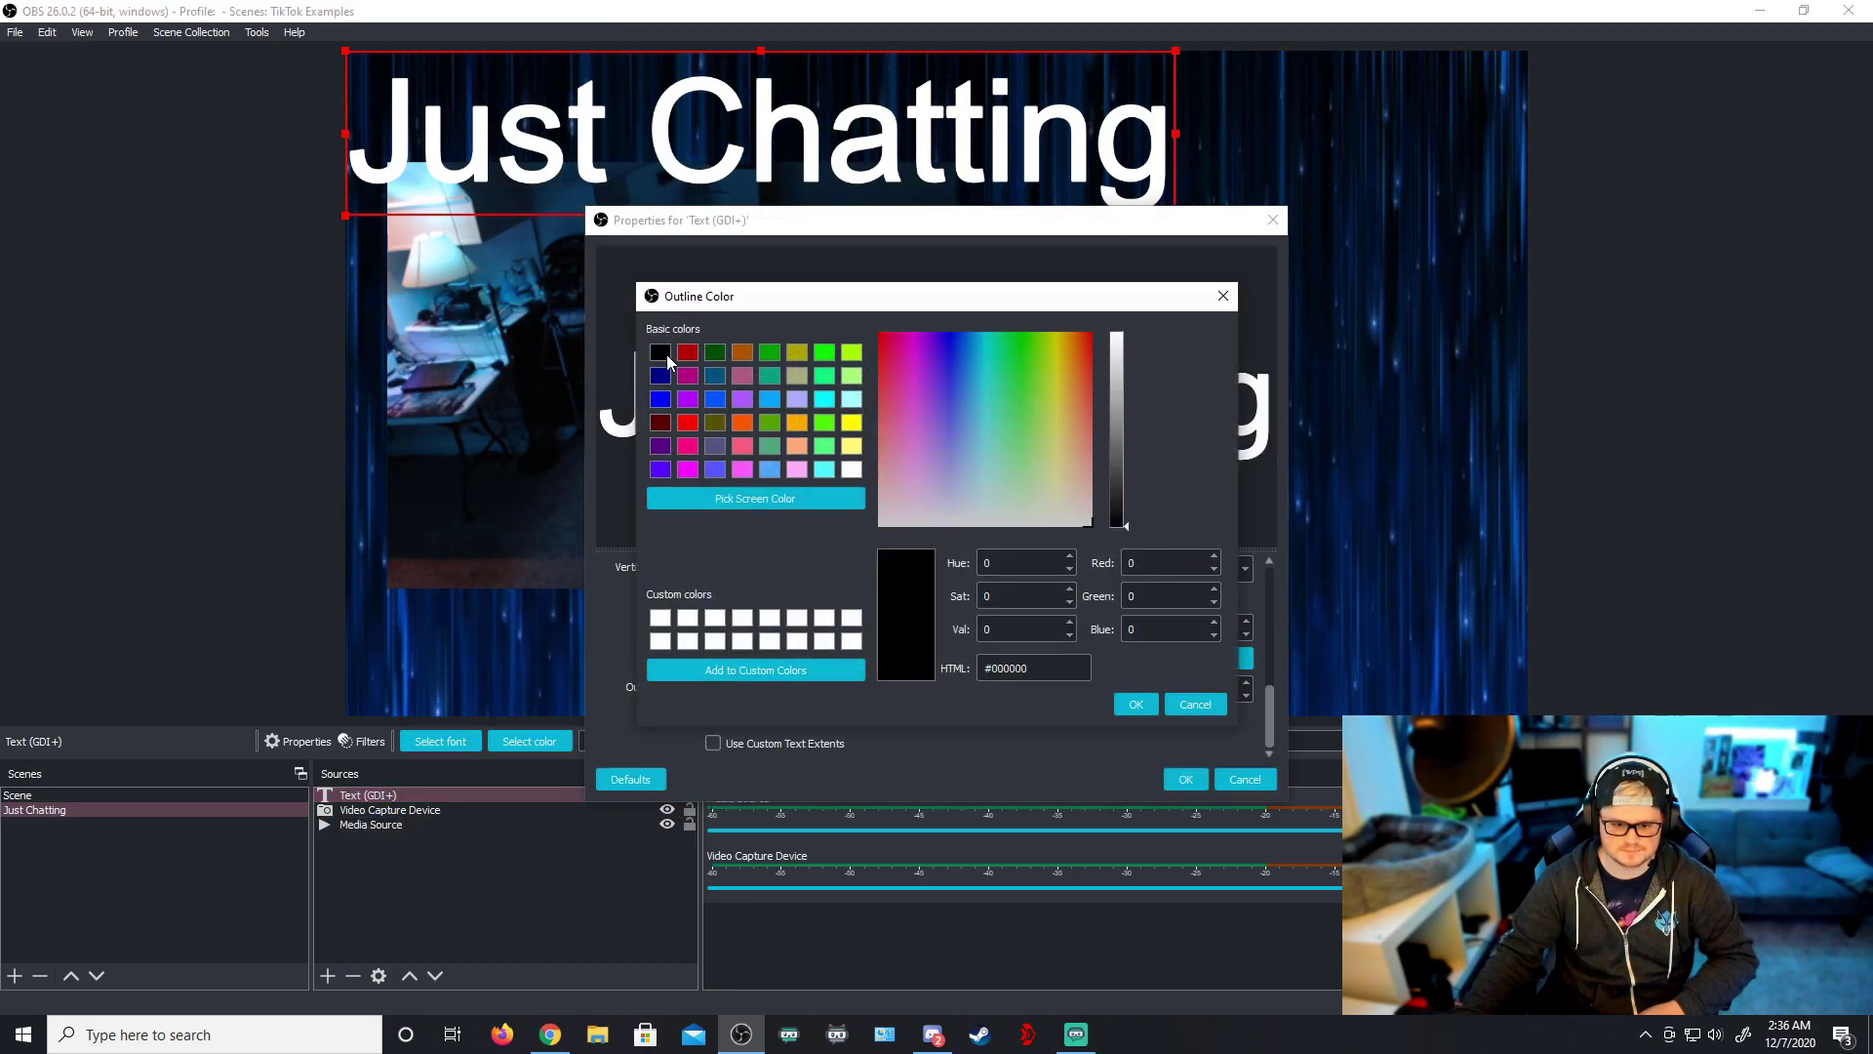
{"action": "left_click", "coordinate": [1137, 704]}
{"action": "left_click", "coordinate": [1186, 778]}
{"action": "left_click_drag", "start_coordinate": [857, 168], "coordinate": [1190, 147]}
{"action": "left_click", "coordinate": [1606, 355]}
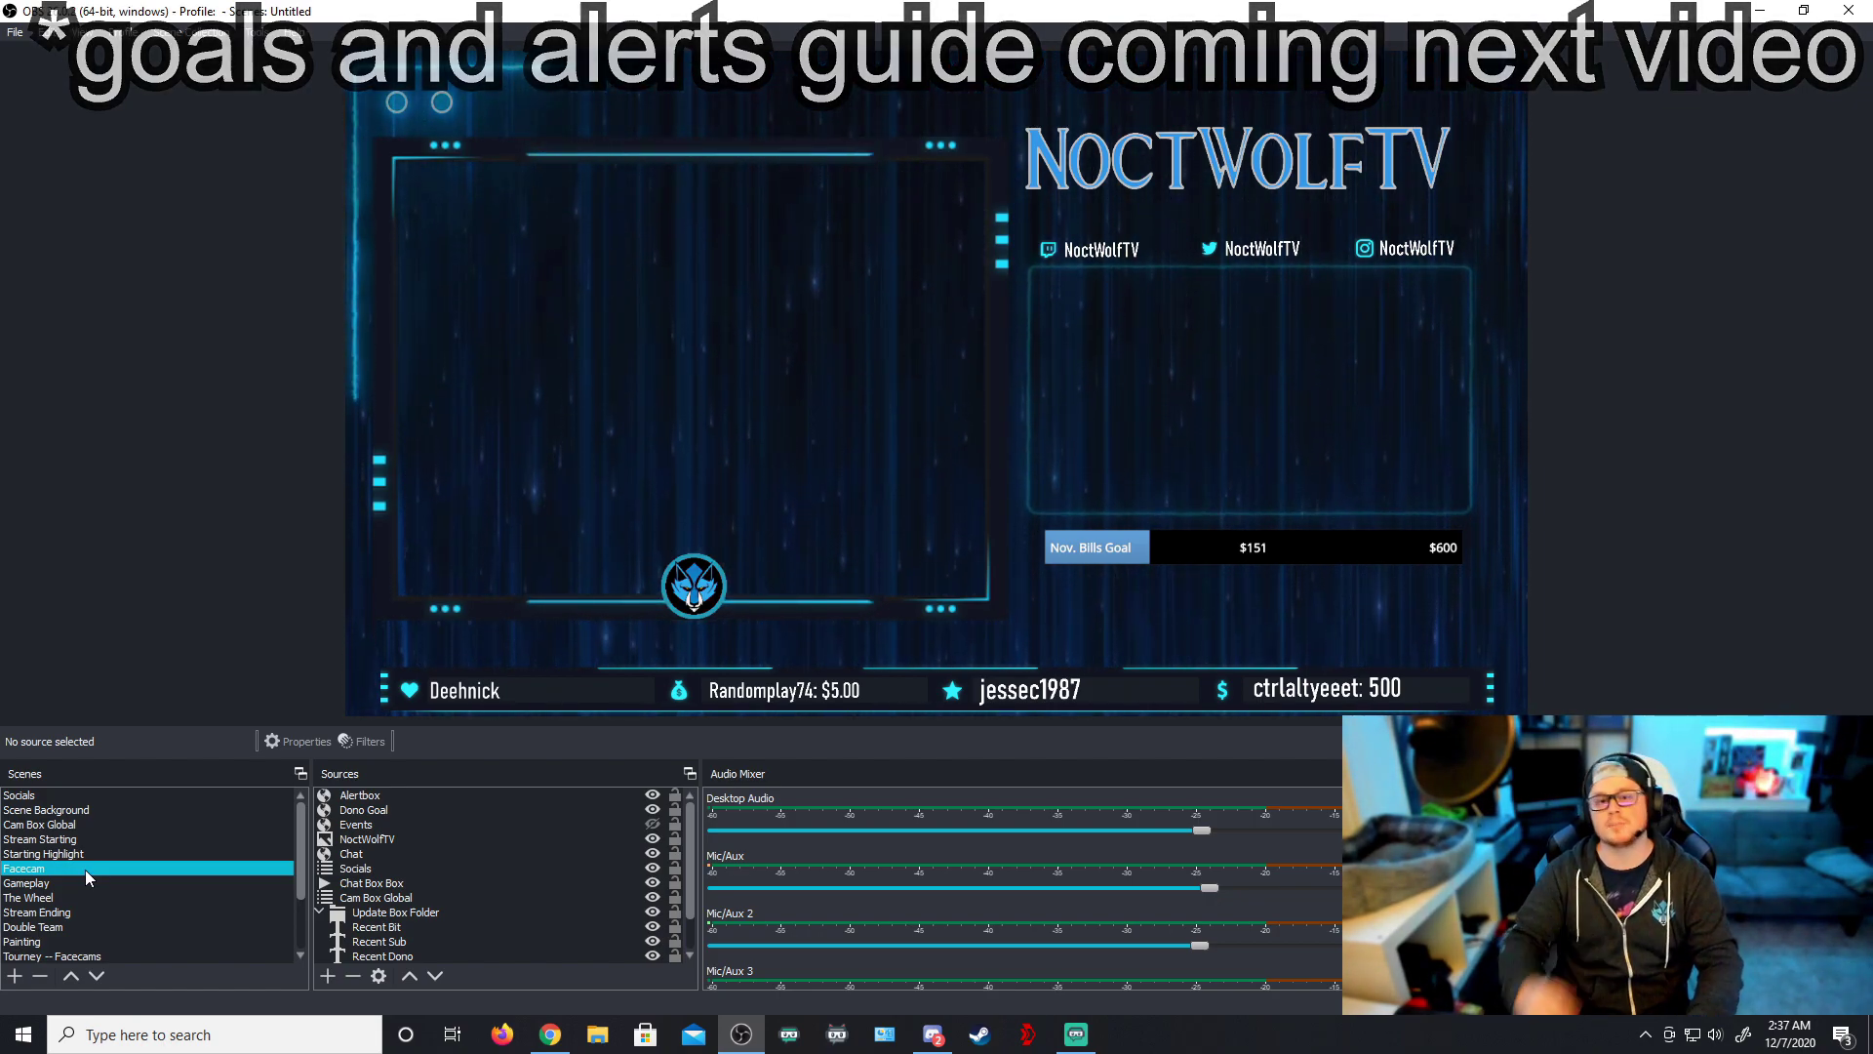
Switch to The Wheel scene to browse the example collection
{"action": "left_click", "coordinate": [73, 899]}
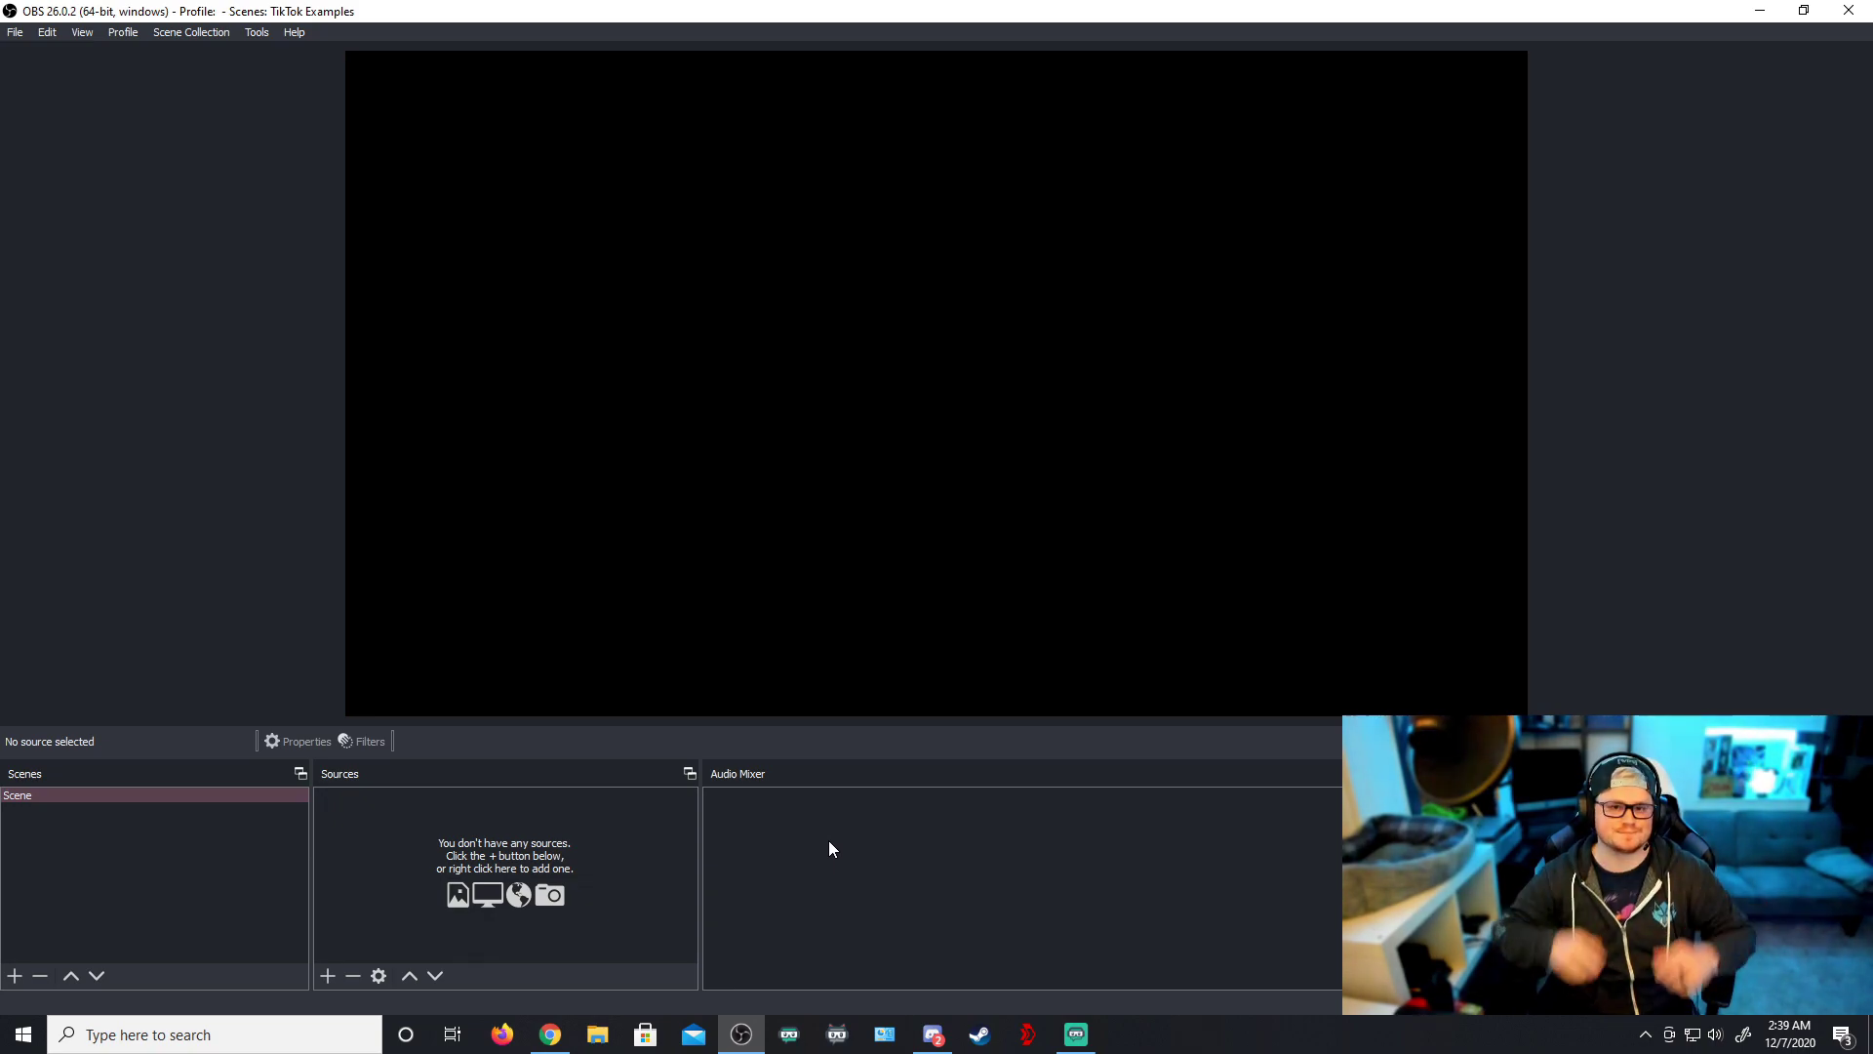
{"action": "key", "text": "alt+Tab"}
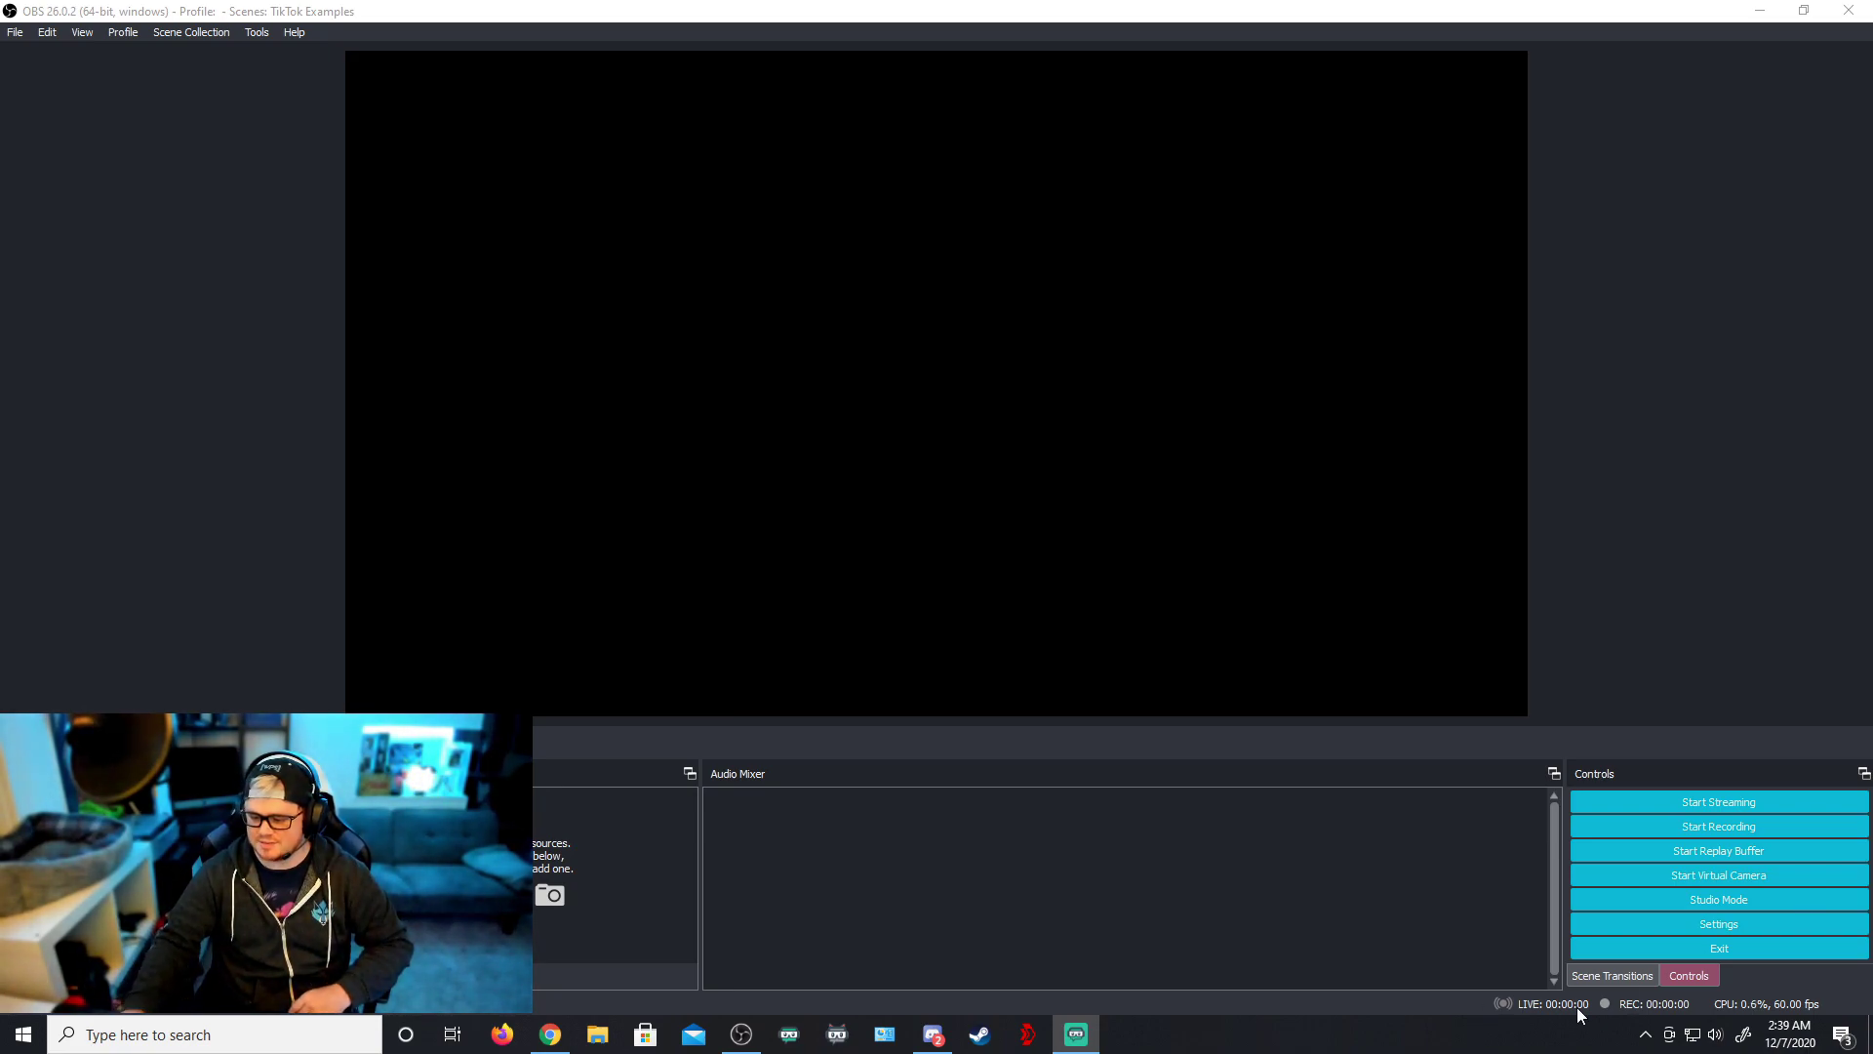
{"action": "left_click", "coordinate": [1611, 976]}
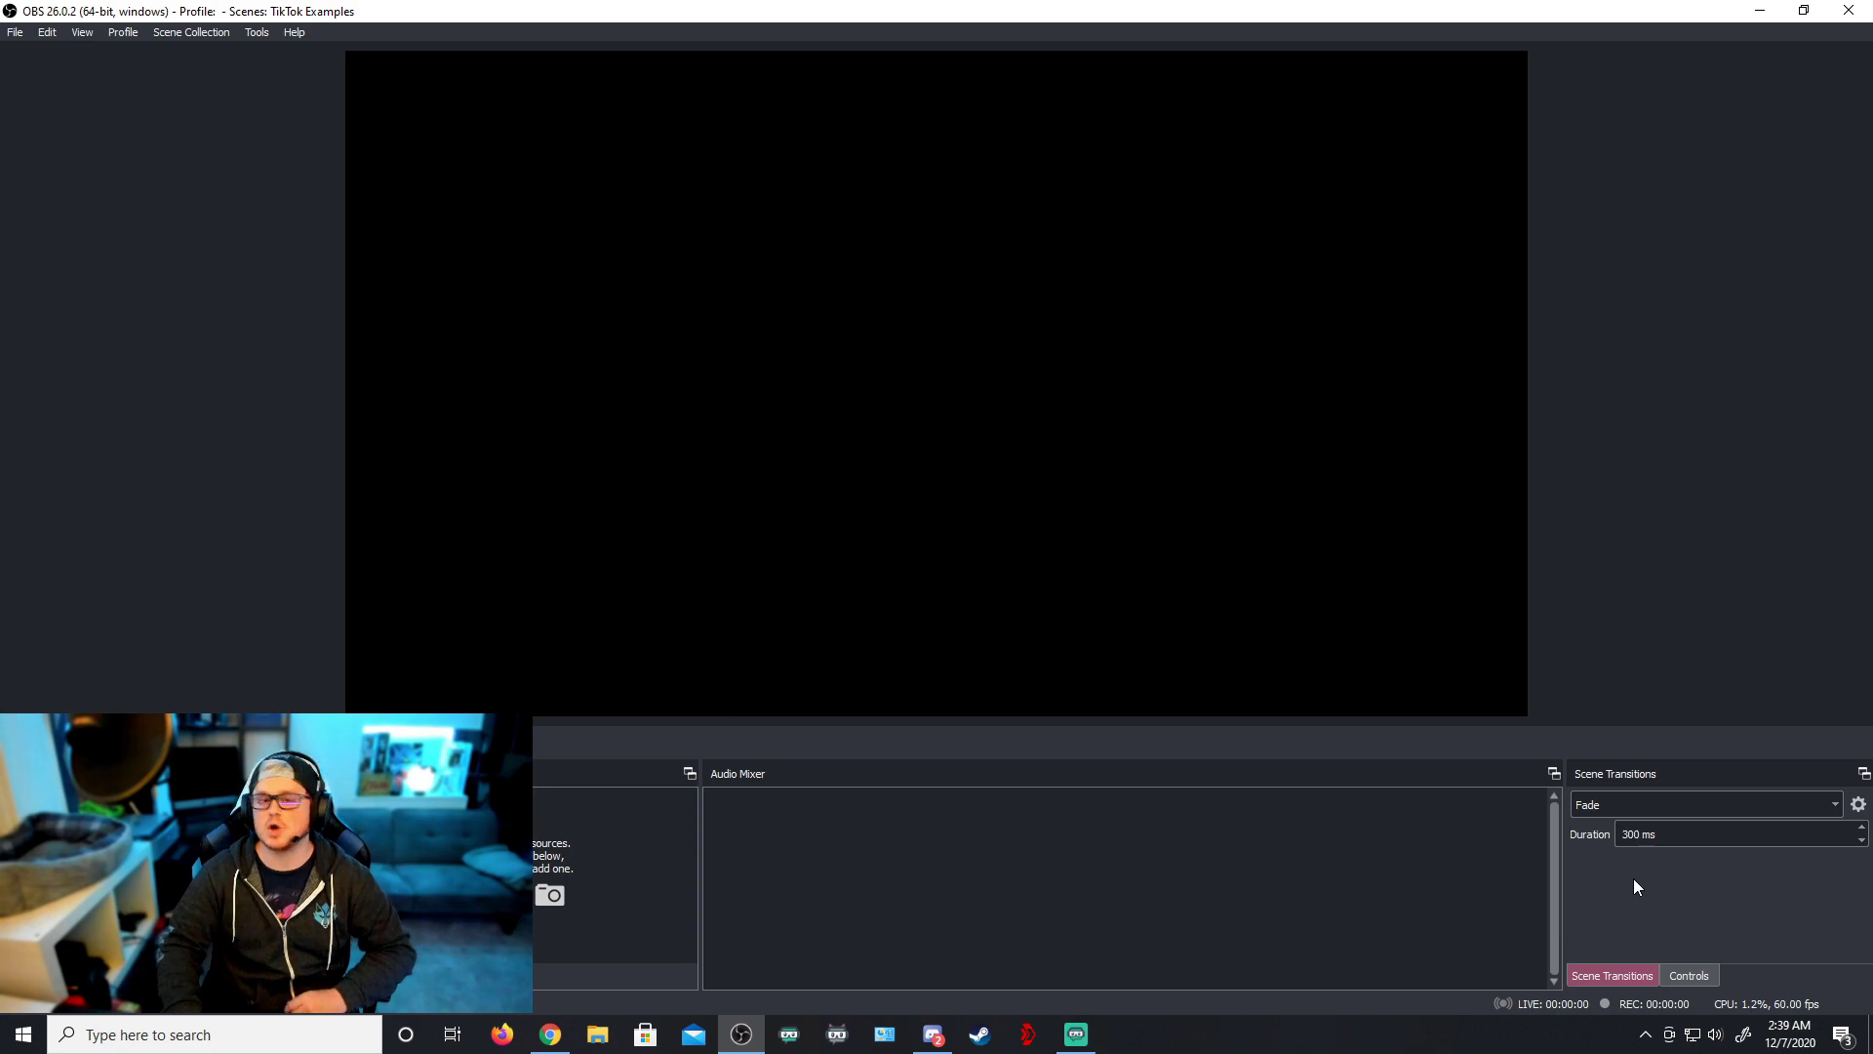
{"action": "left_click", "coordinate": [1689, 976]}
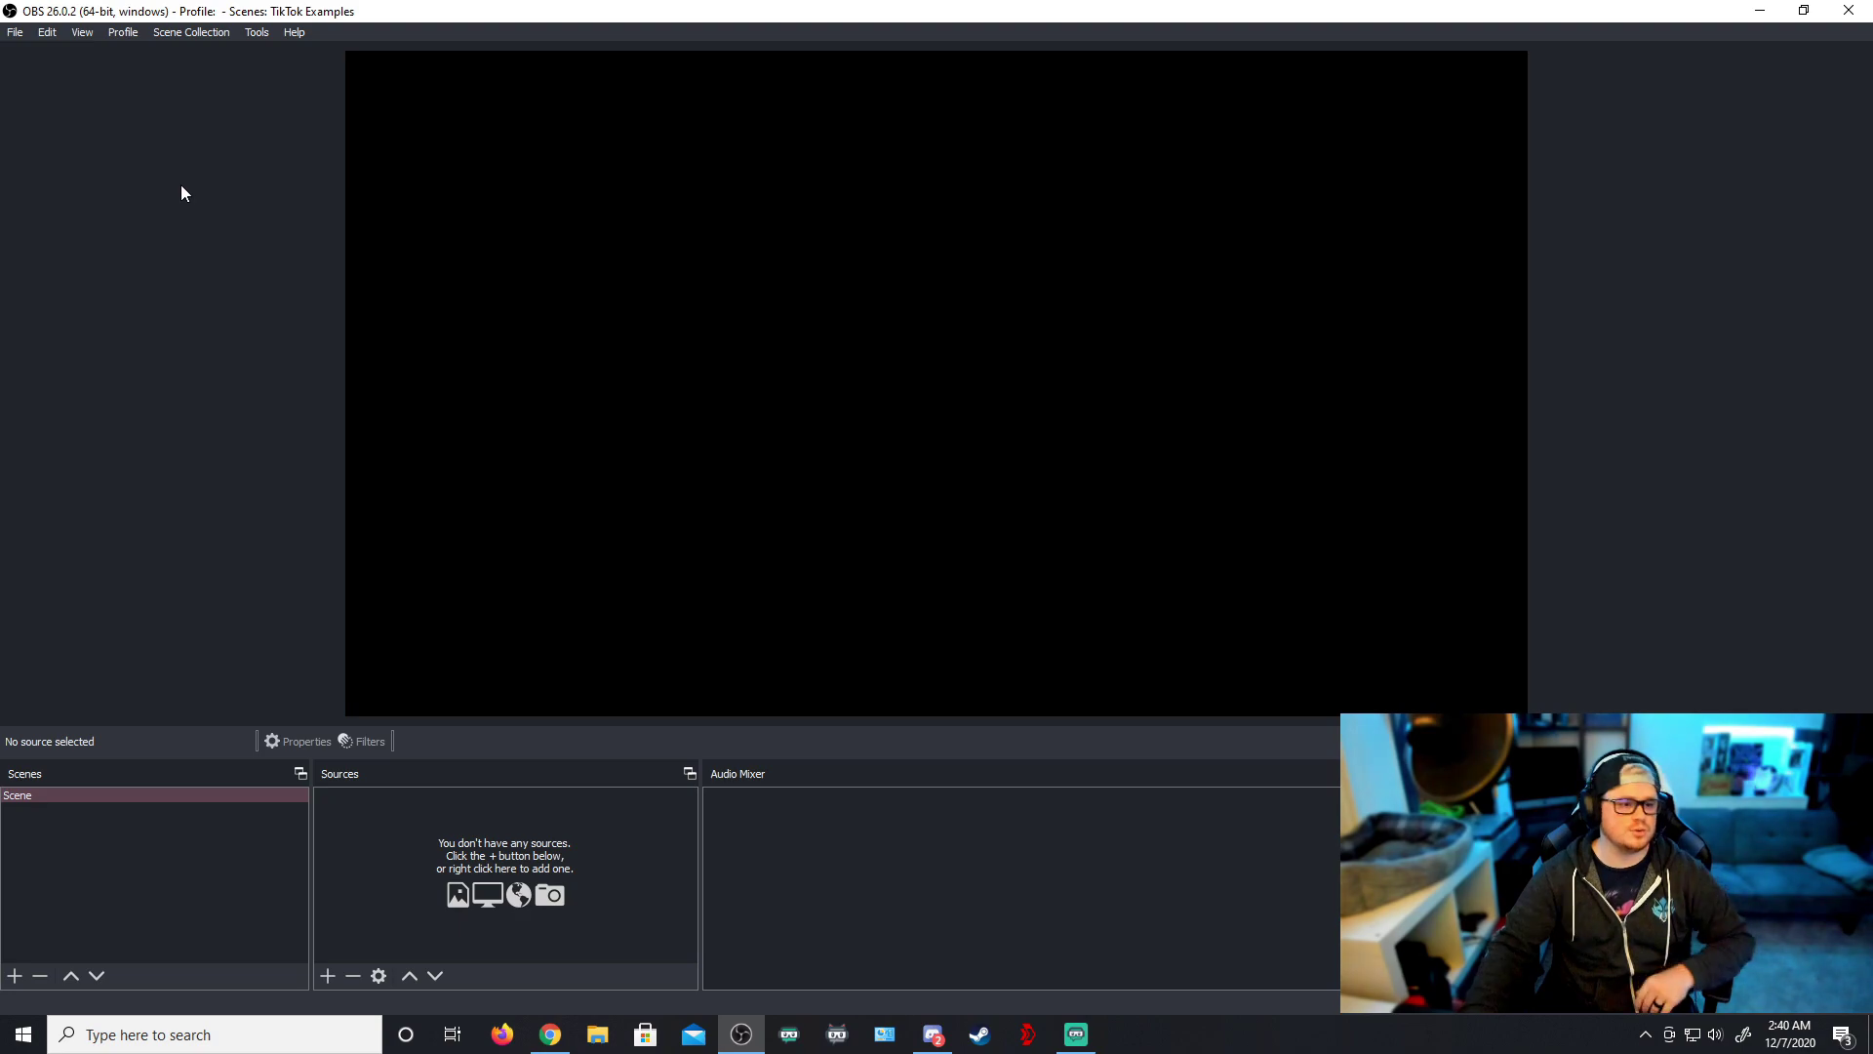
Show the Chat dock from the View > Docks menu
{"action": "left_click", "coordinate": [81, 33]}
{"action": "mouse_move", "coordinate": [105, 90]}
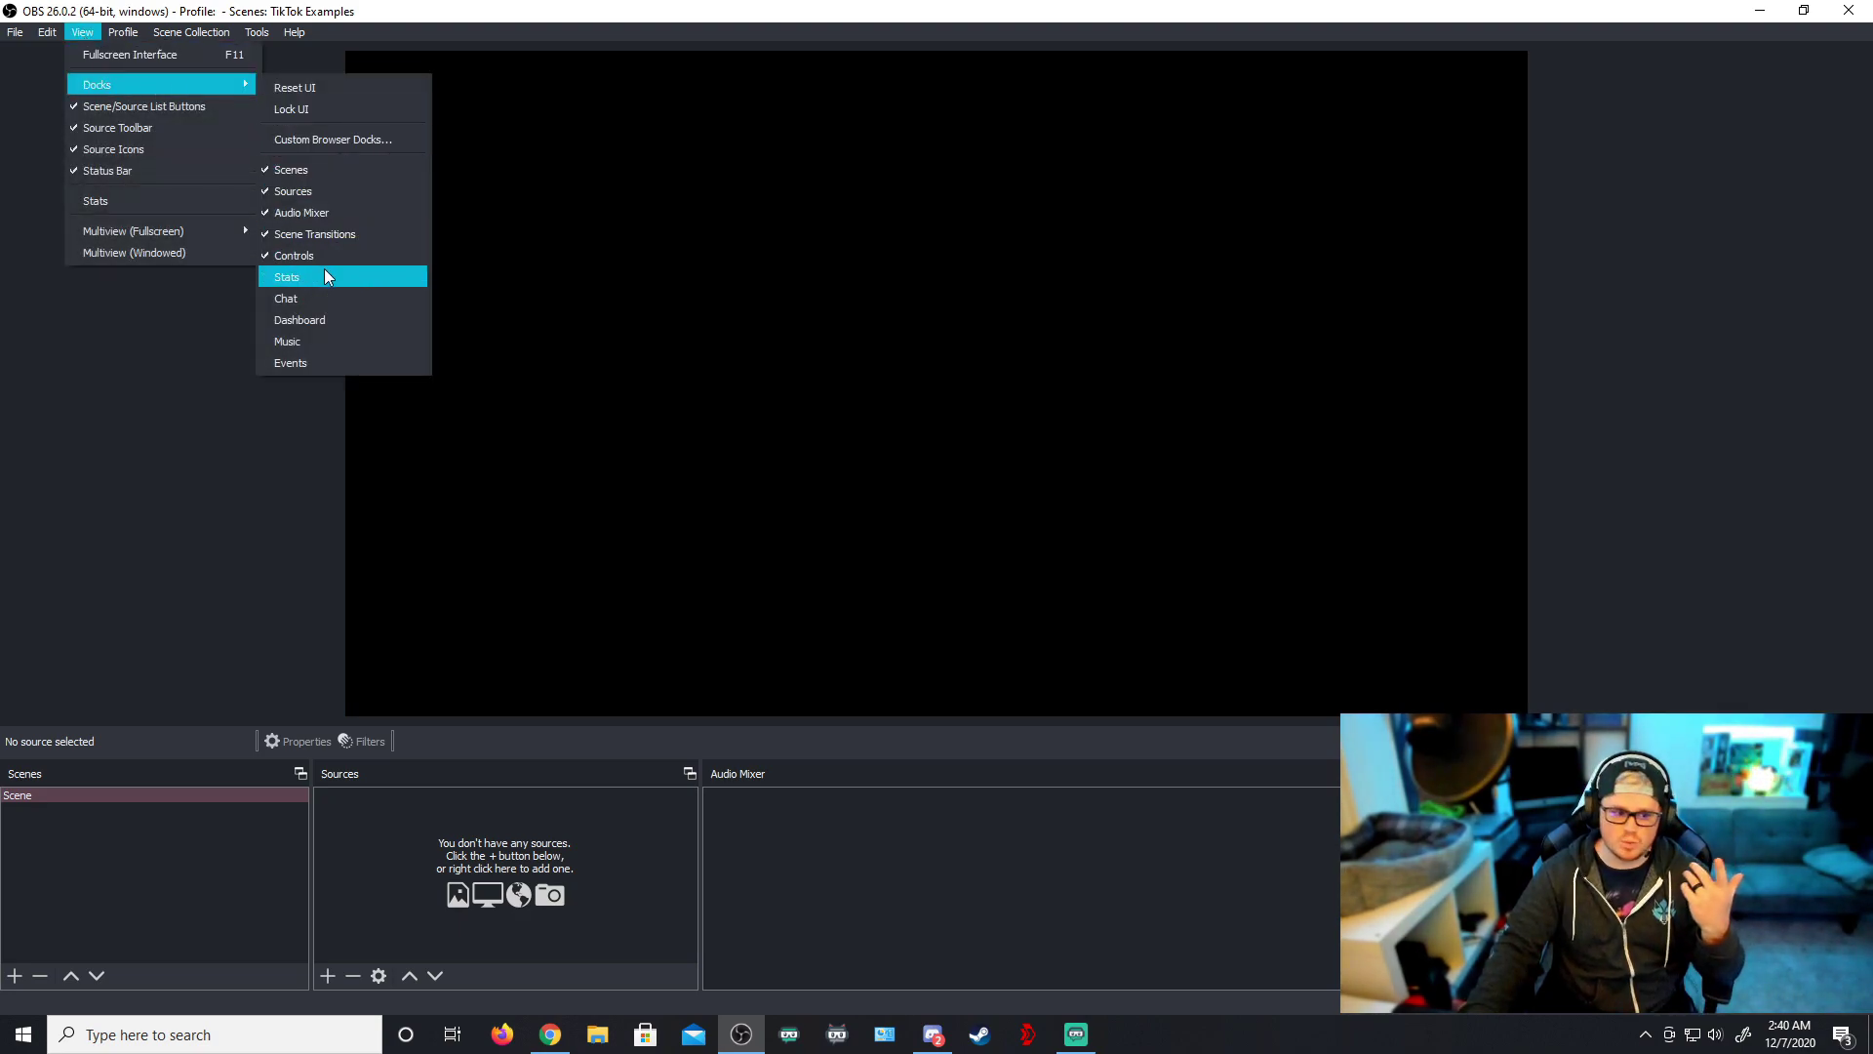
{"action": "left_click", "coordinate": [318, 297]}
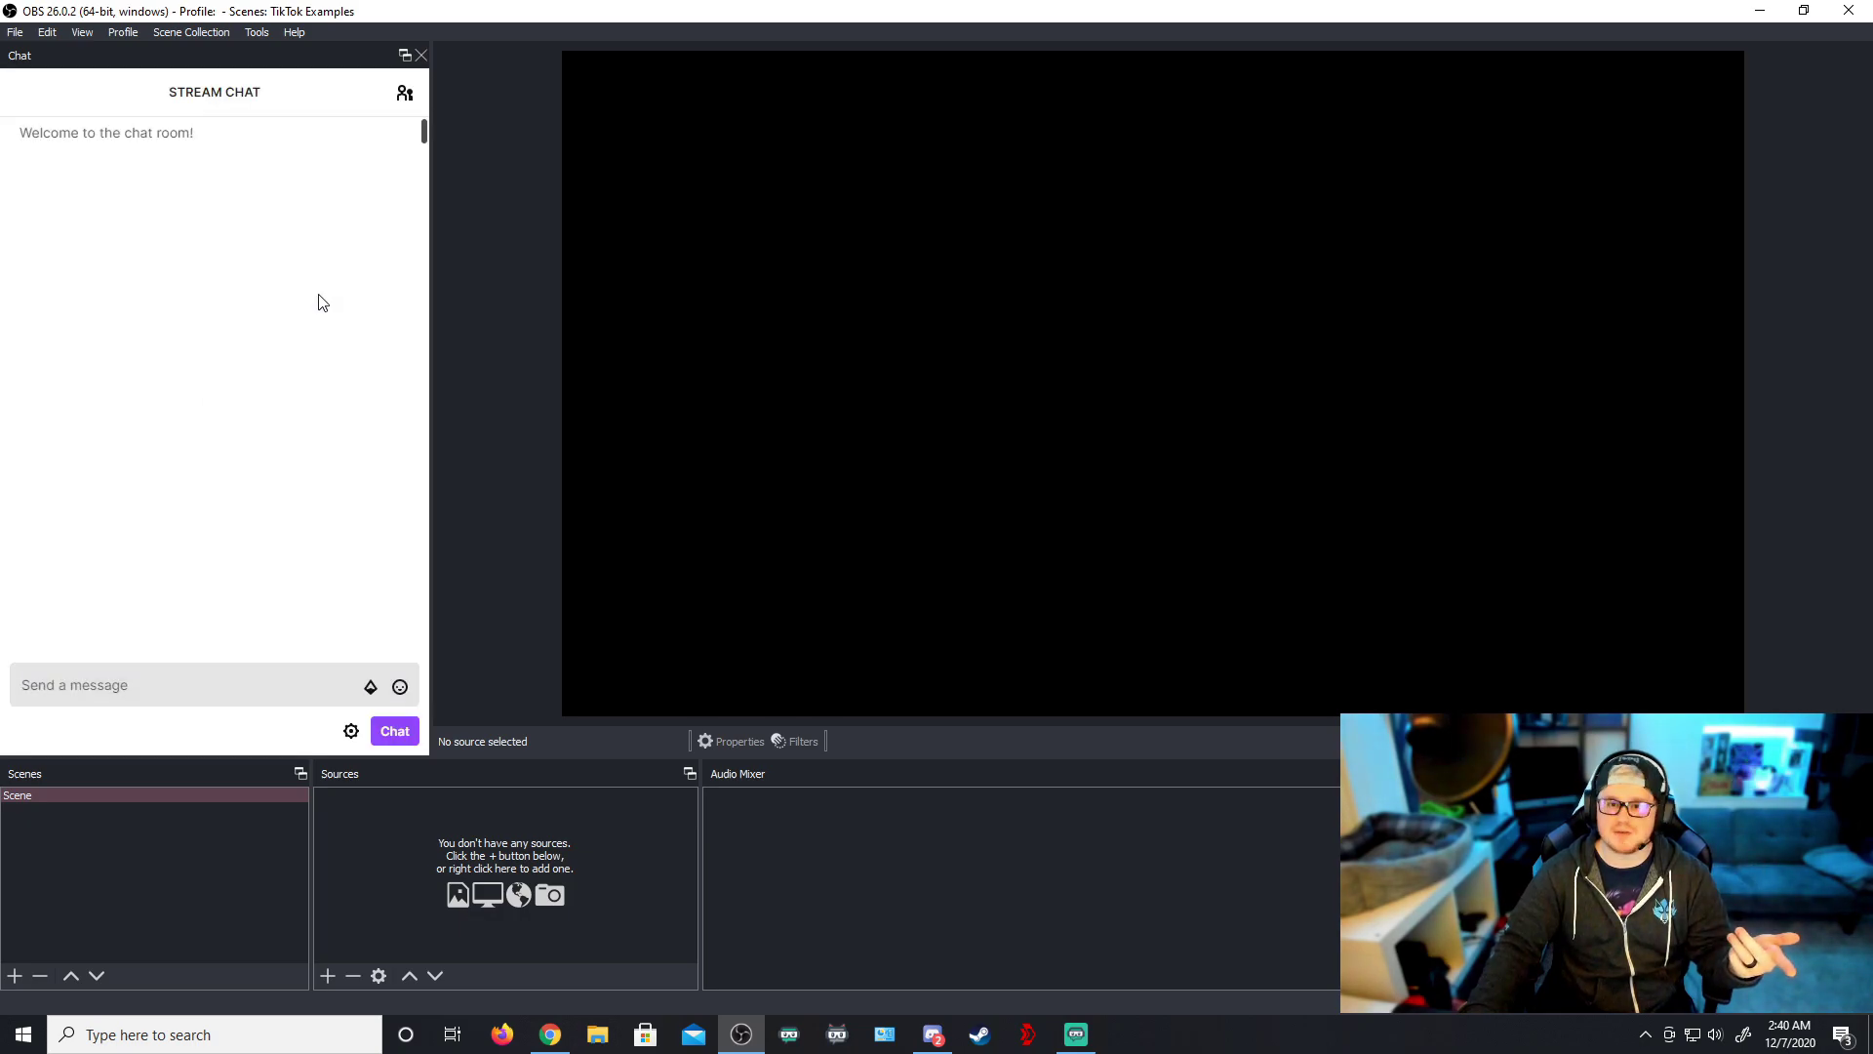
Add the Music browser dock to the window as well
{"action": "left_click", "coordinate": [82, 33]}
{"action": "mouse_move", "coordinate": [156, 85]}
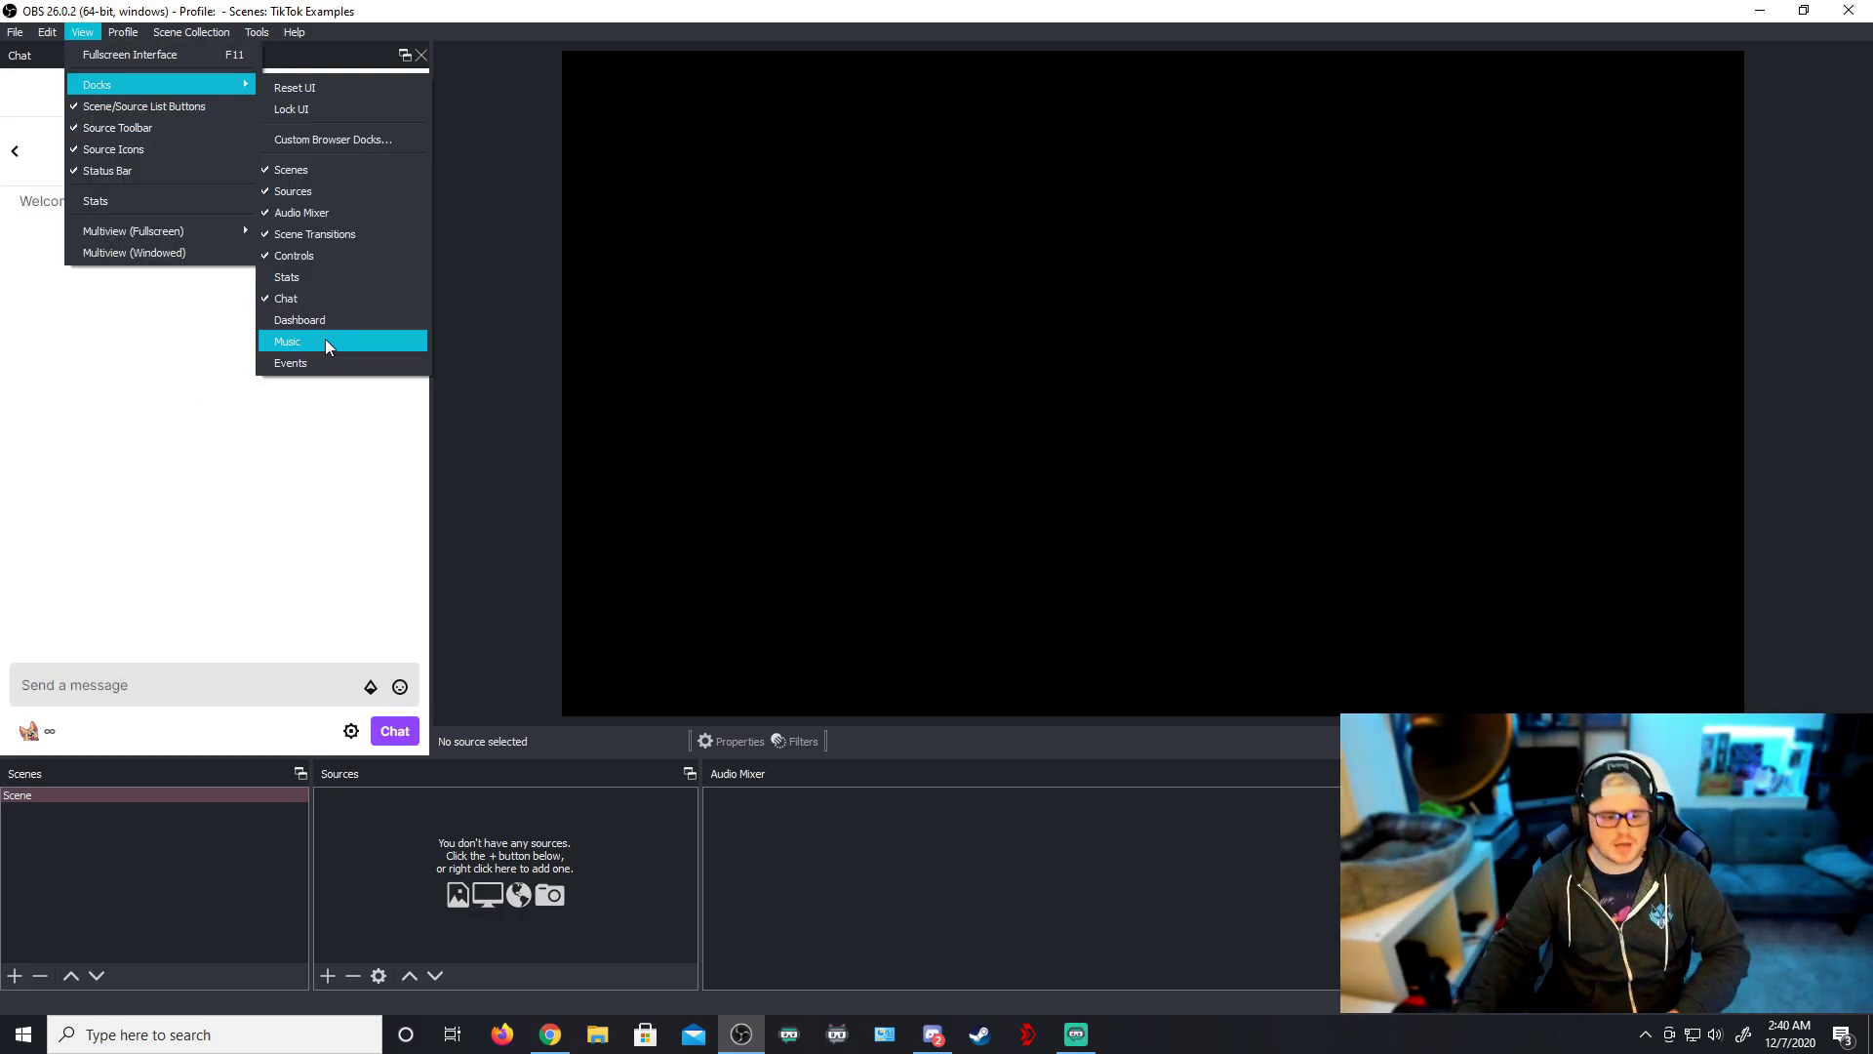
{"action": "left_click", "coordinate": [325, 340]}
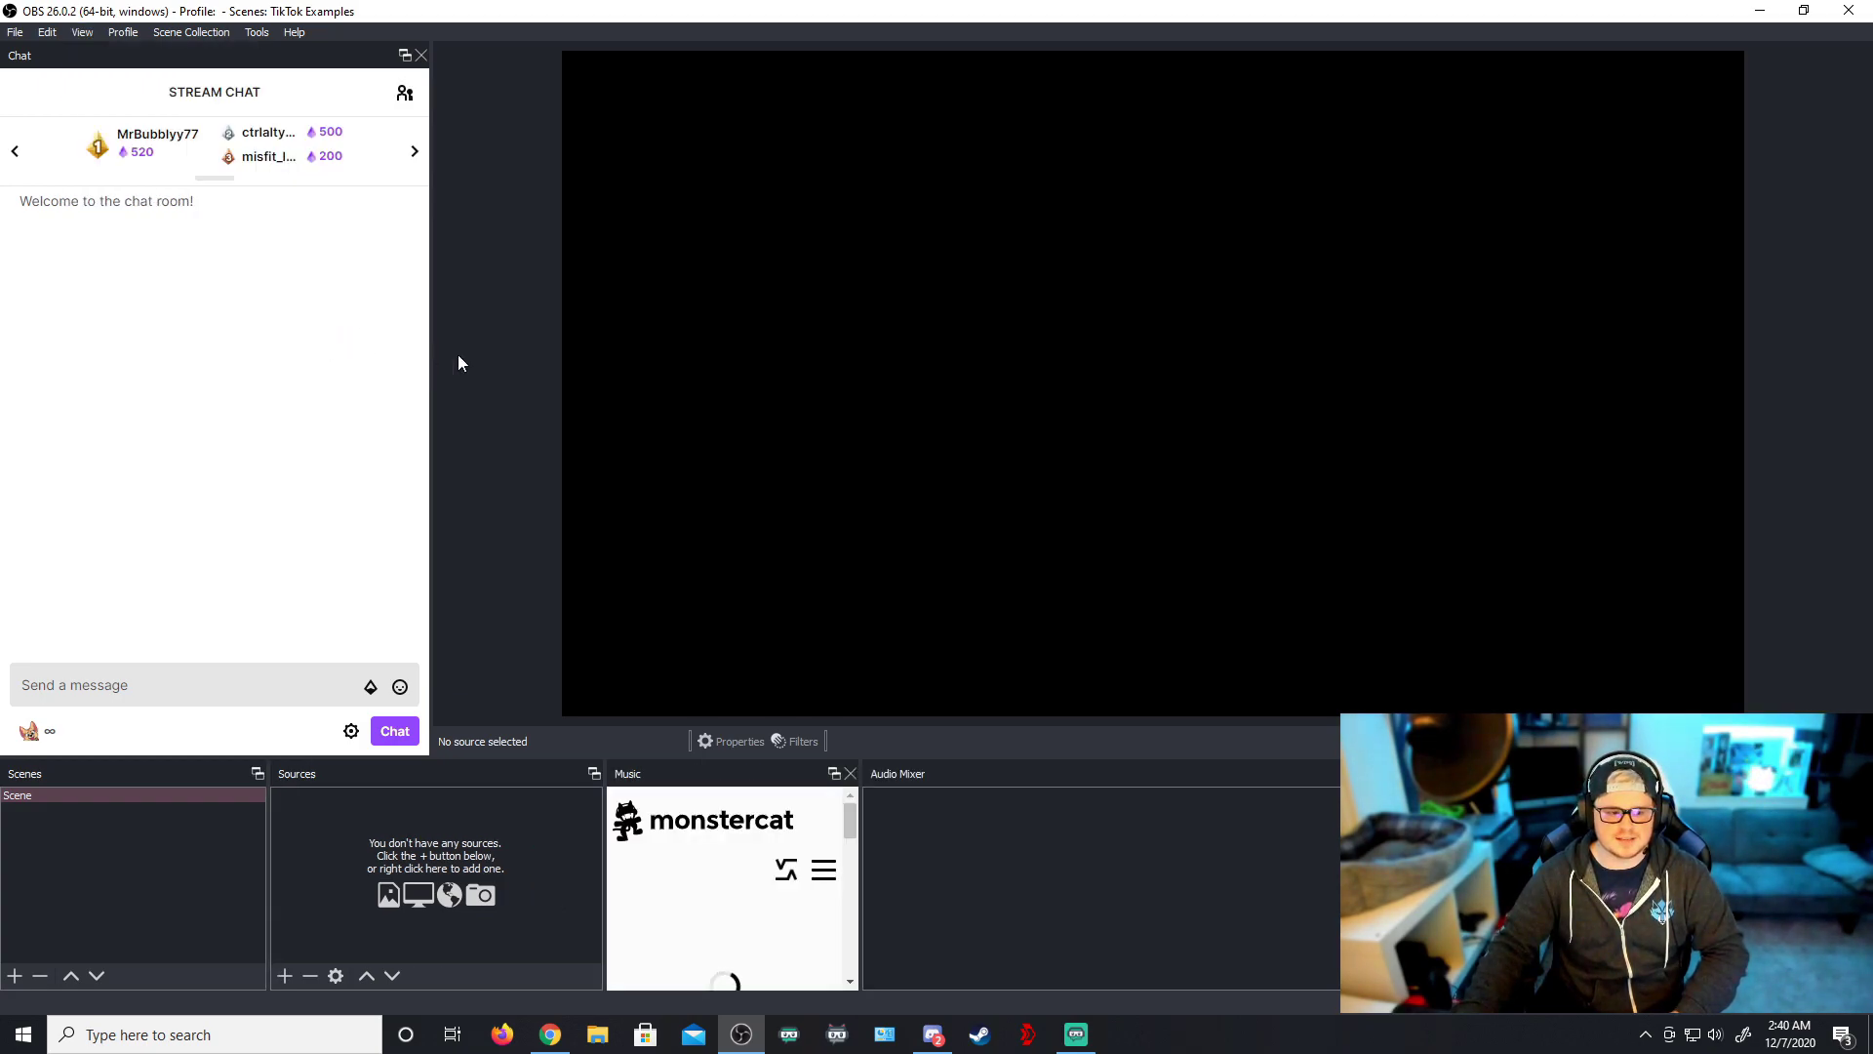
{"action": "left_click", "coordinate": [82, 33]}
{"action": "mouse_move", "coordinate": [156, 85]}
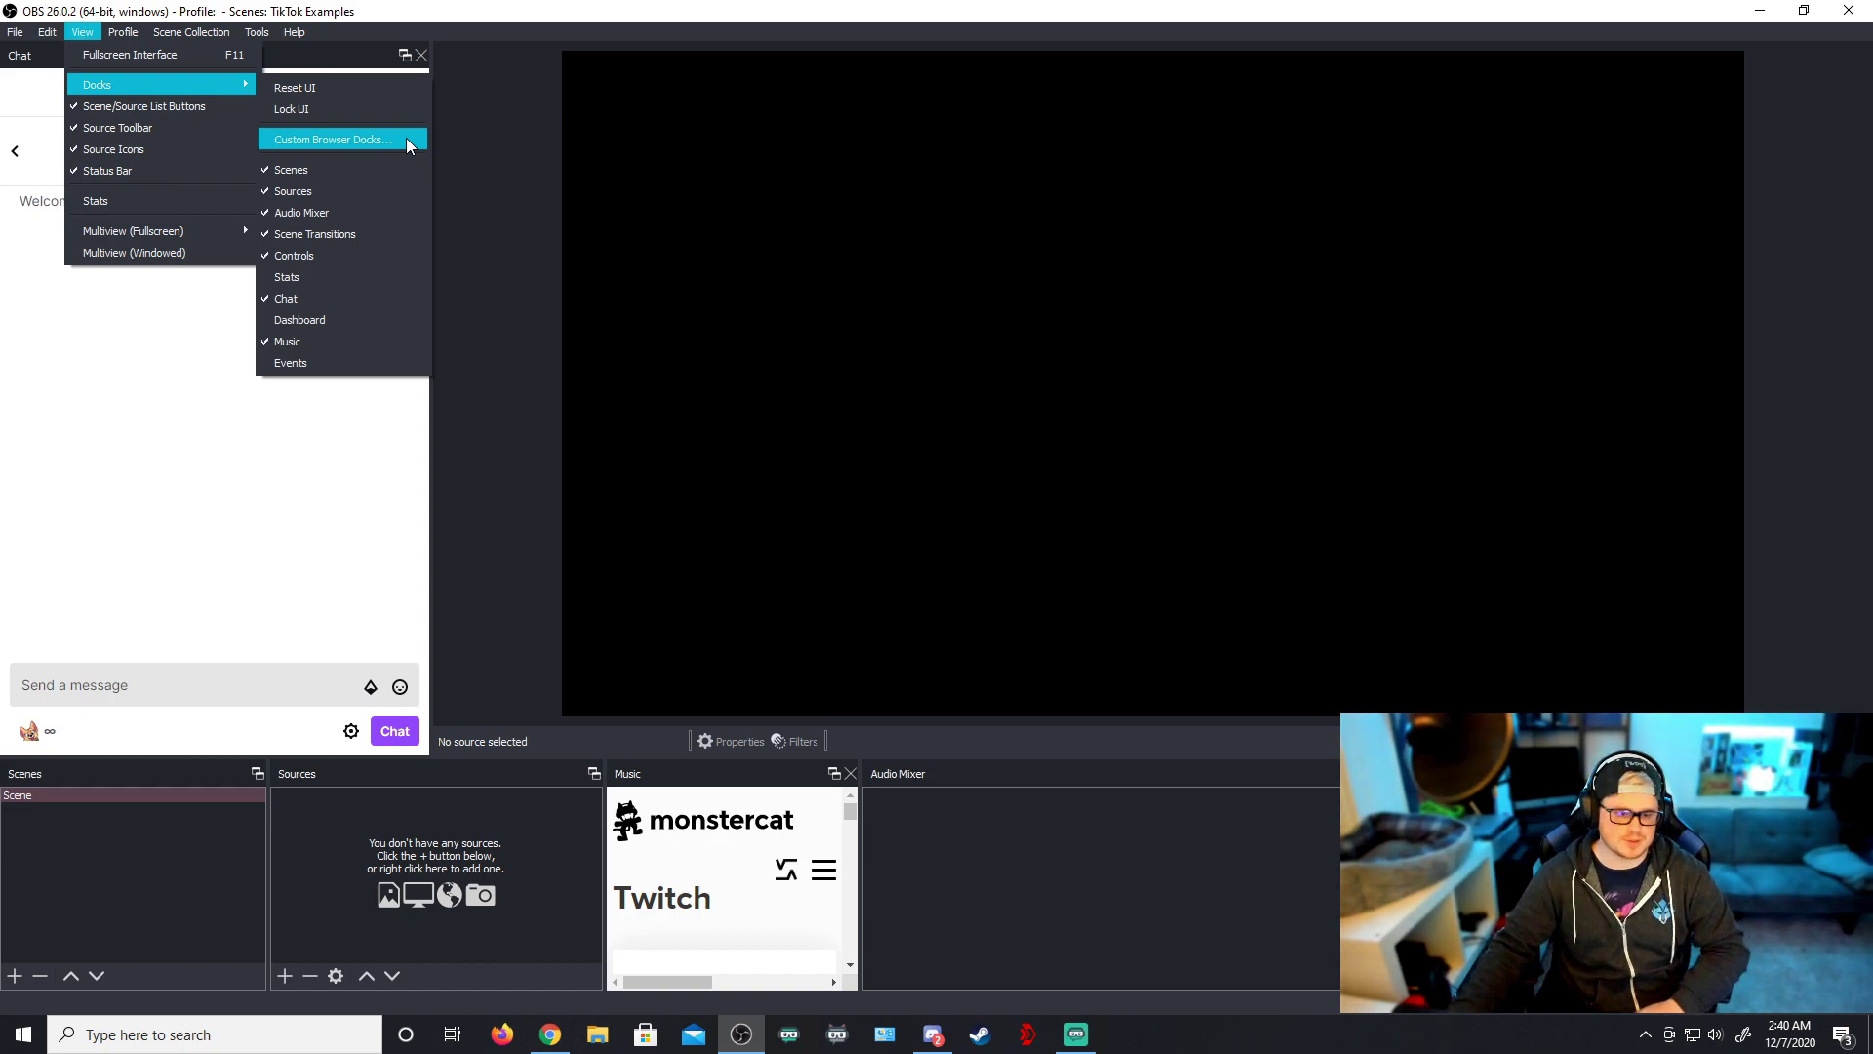
Review the existing Custom Browser Docks names and URLs, then close the list
{"action": "left_click", "coordinate": [348, 140]}
{"action": "left_click", "coordinate": [763, 486]}
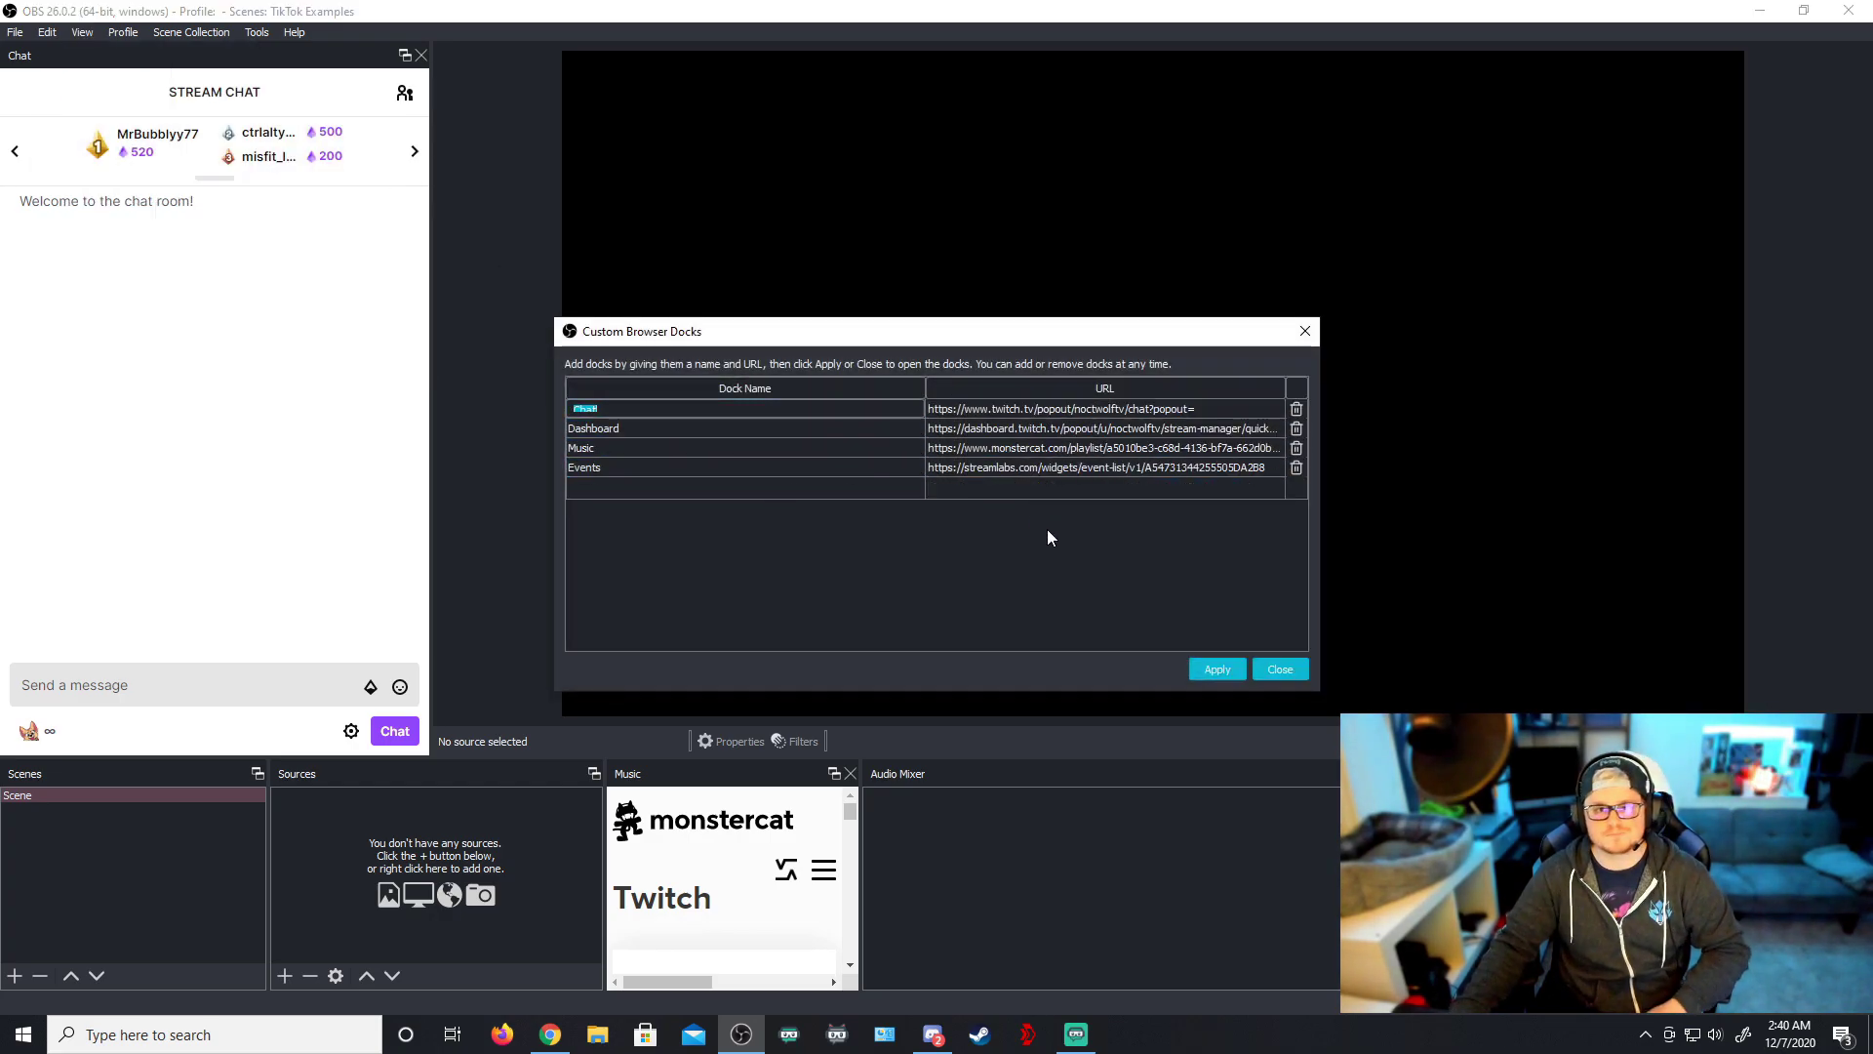
{"action": "key", "text": "Escape"}
Float the Music dock and re-dock it beside the Audio Mixer
{"action": "left_click_drag", "start_coordinate": [644, 772], "coordinate": [1776, 355]}
{"action": "left_click_drag", "start_coordinate": [1644, 59], "coordinate": [1152, 88]}
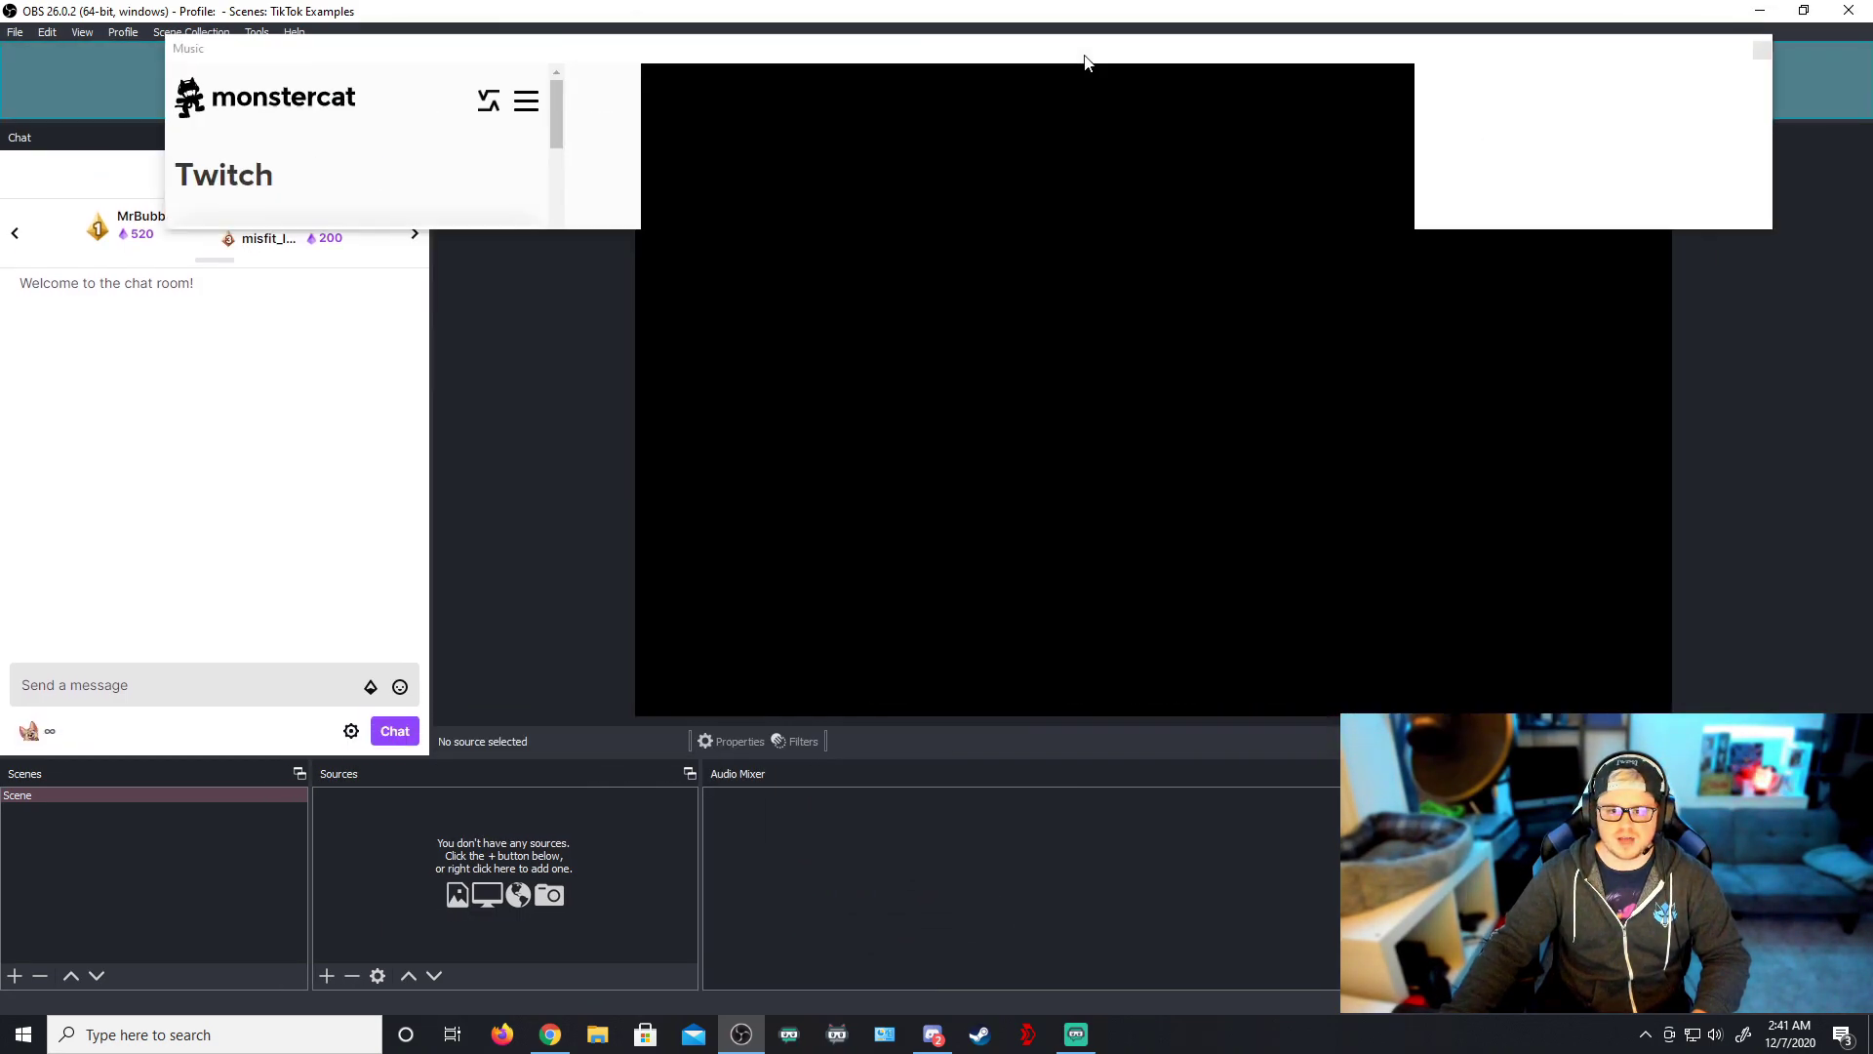
{"action": "left_click_drag", "start_coordinate": [1086, 62], "coordinate": [1665, 343]}
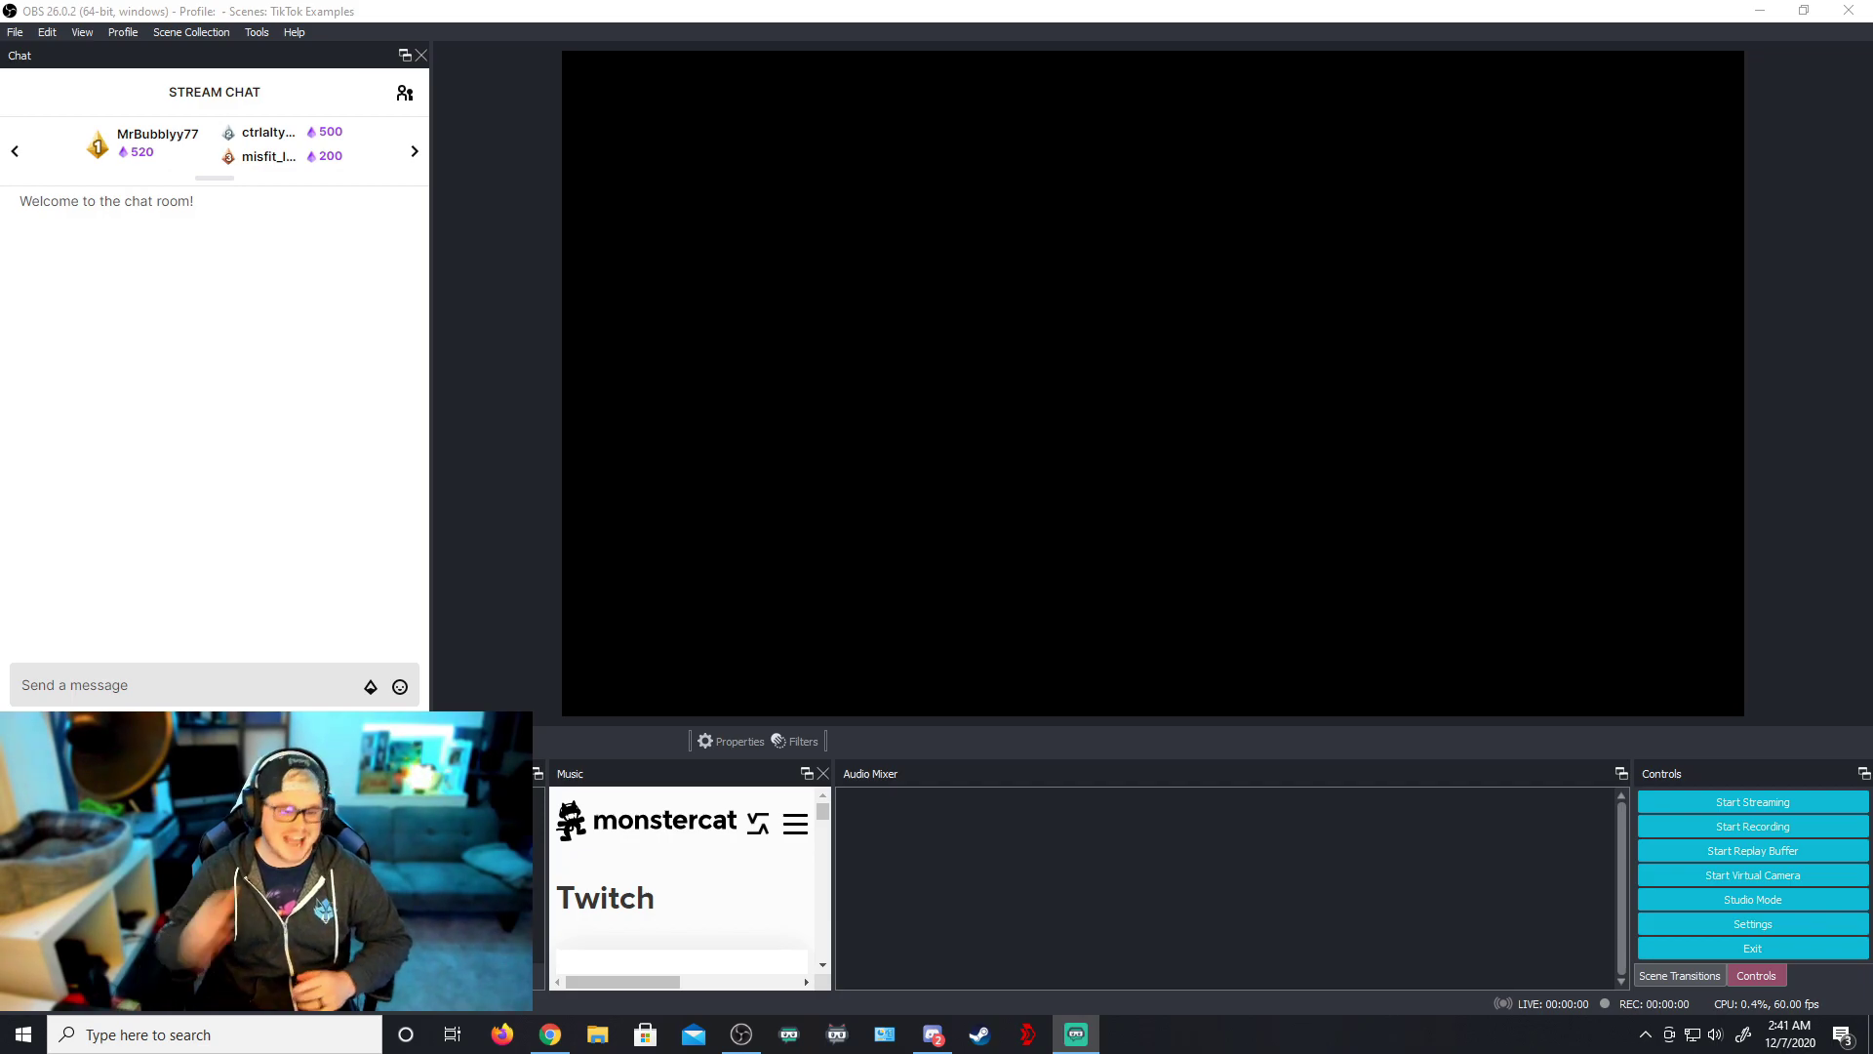
Connect the Twitch account on the Stream page, keeping the Auto (Recommended) server
{"action": "left_click", "coordinate": [1659, 921]}
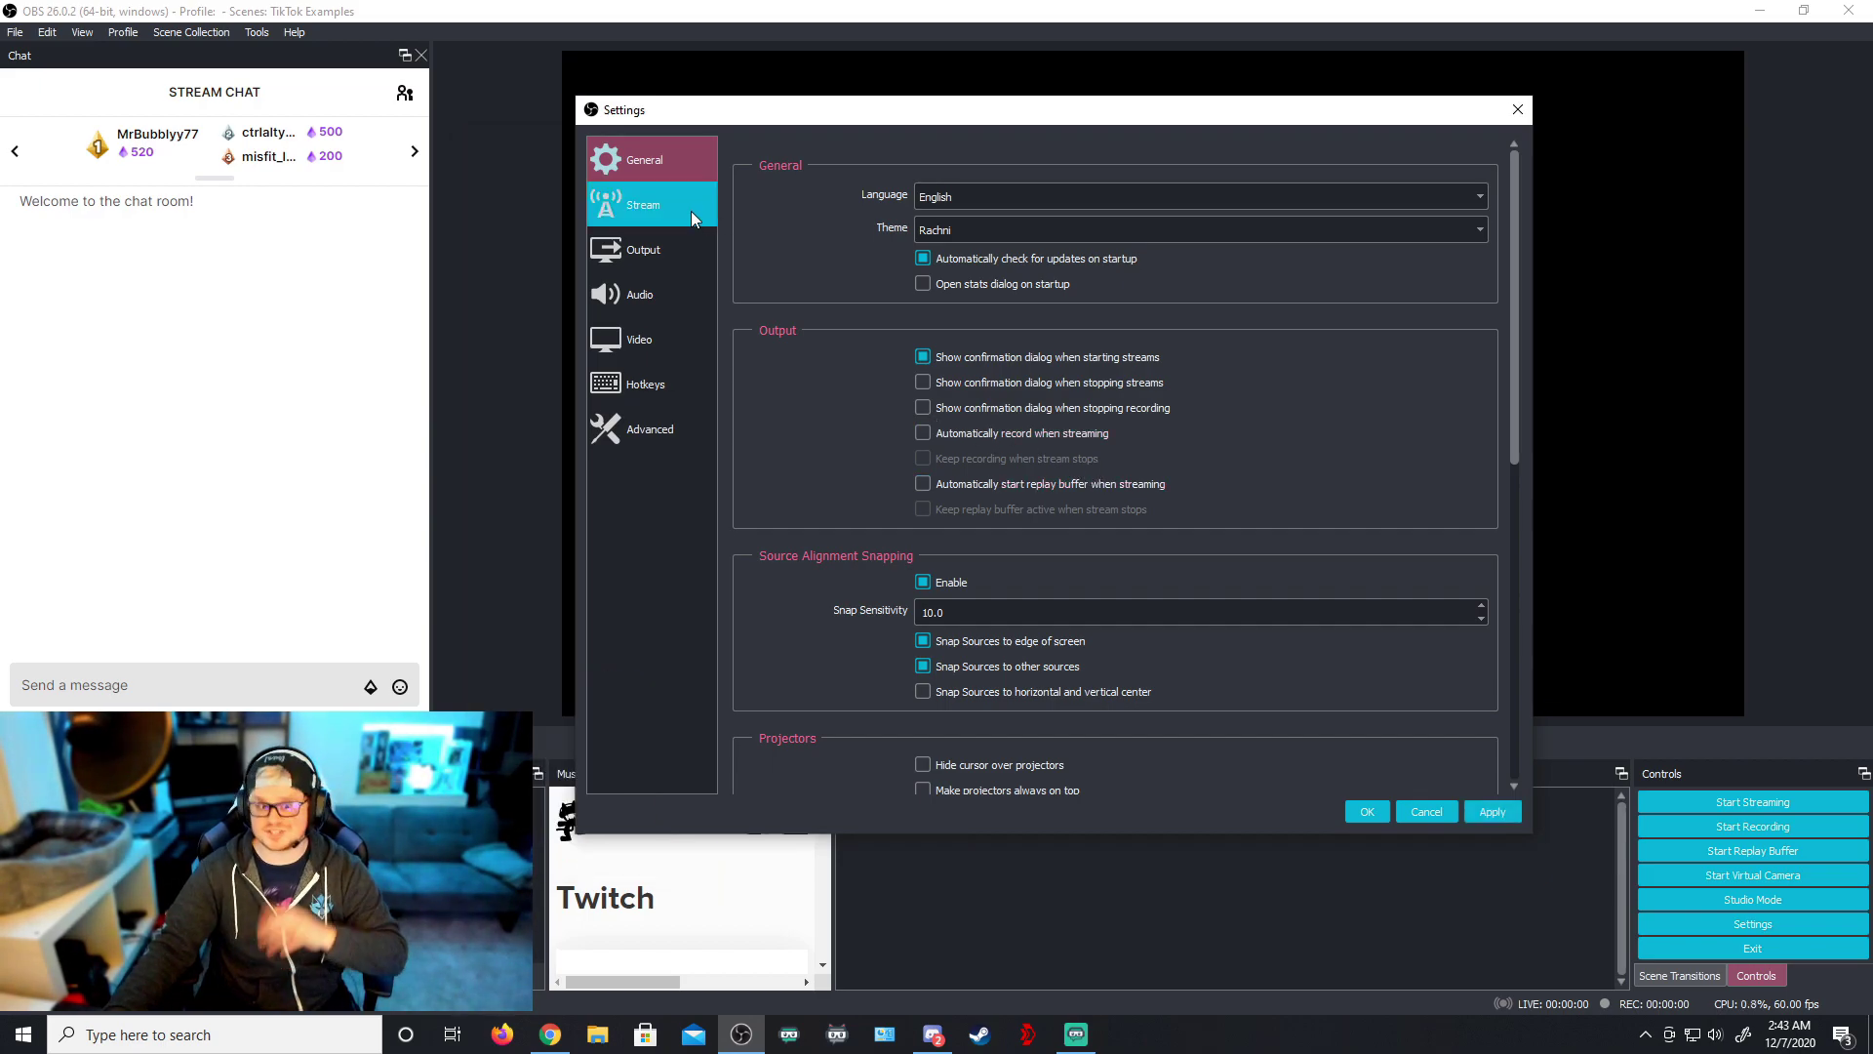
{"action": "left_click", "coordinate": [691, 211]}
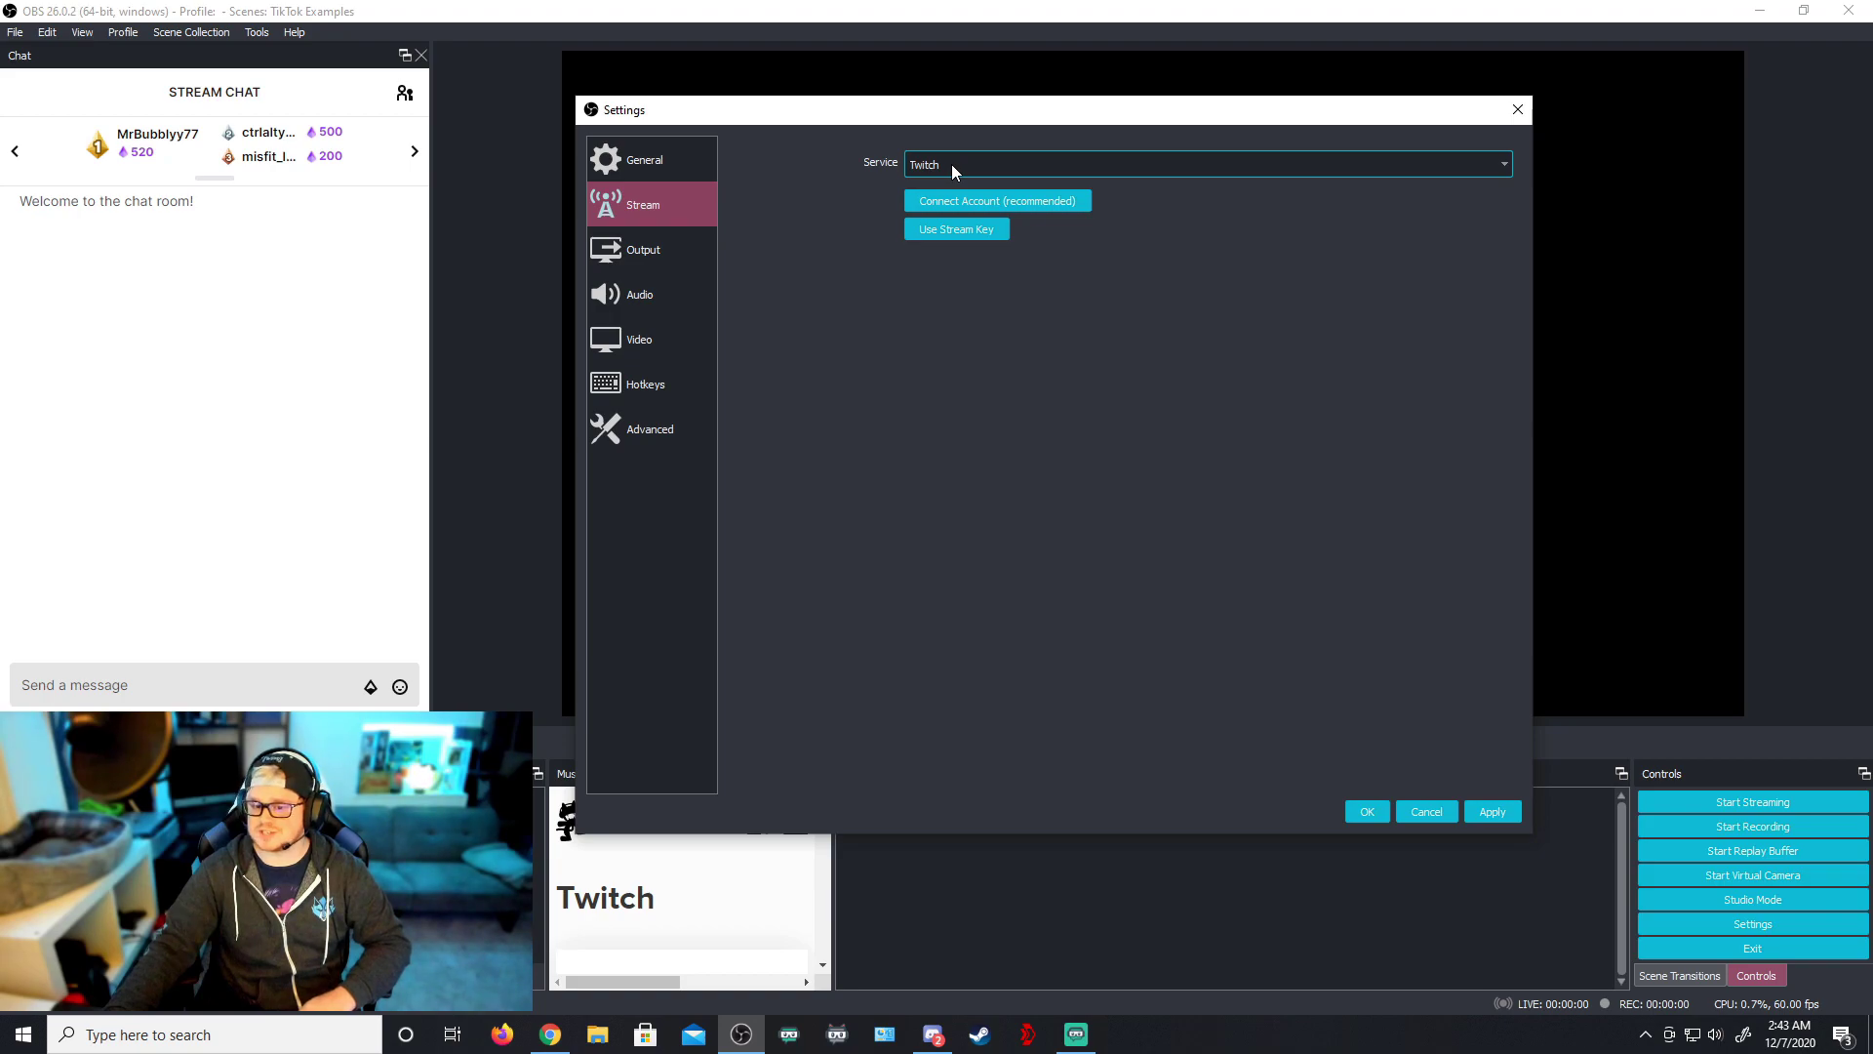
{"action": "left_click", "coordinate": [958, 201]}
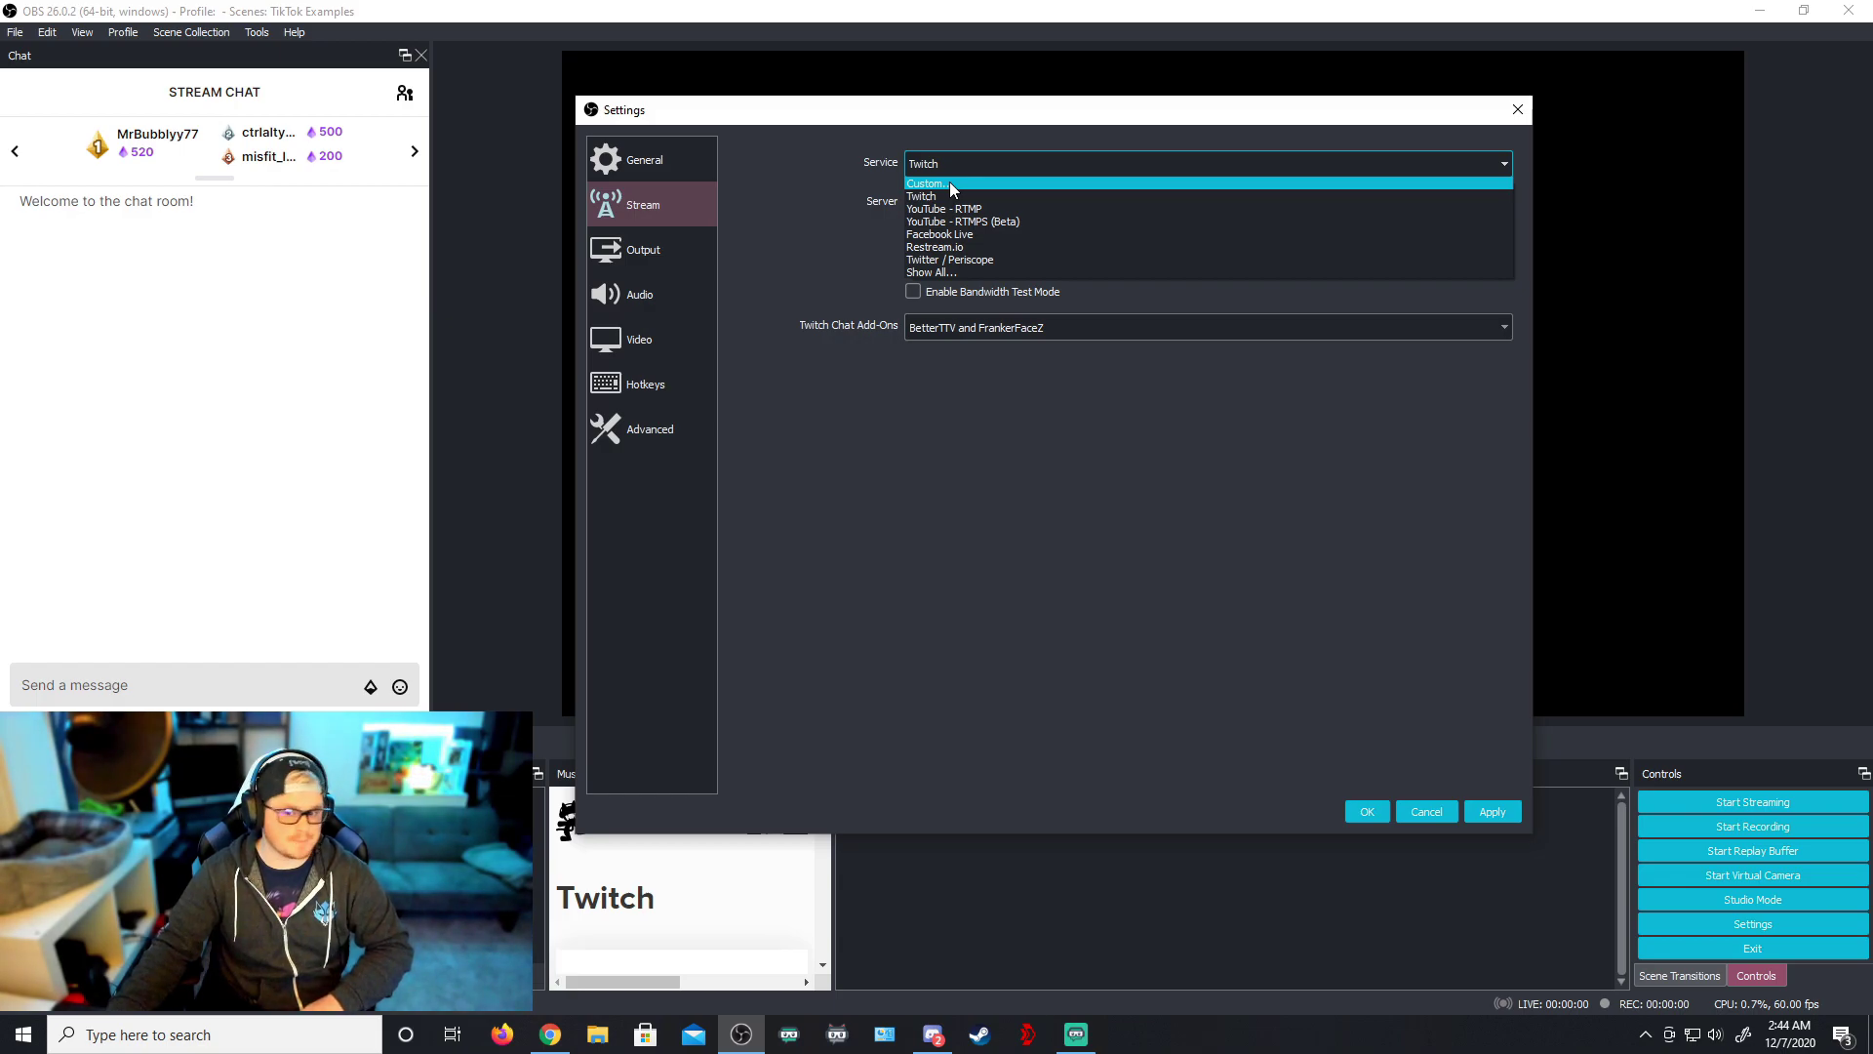
{"action": "left_click", "coordinate": [951, 182]}
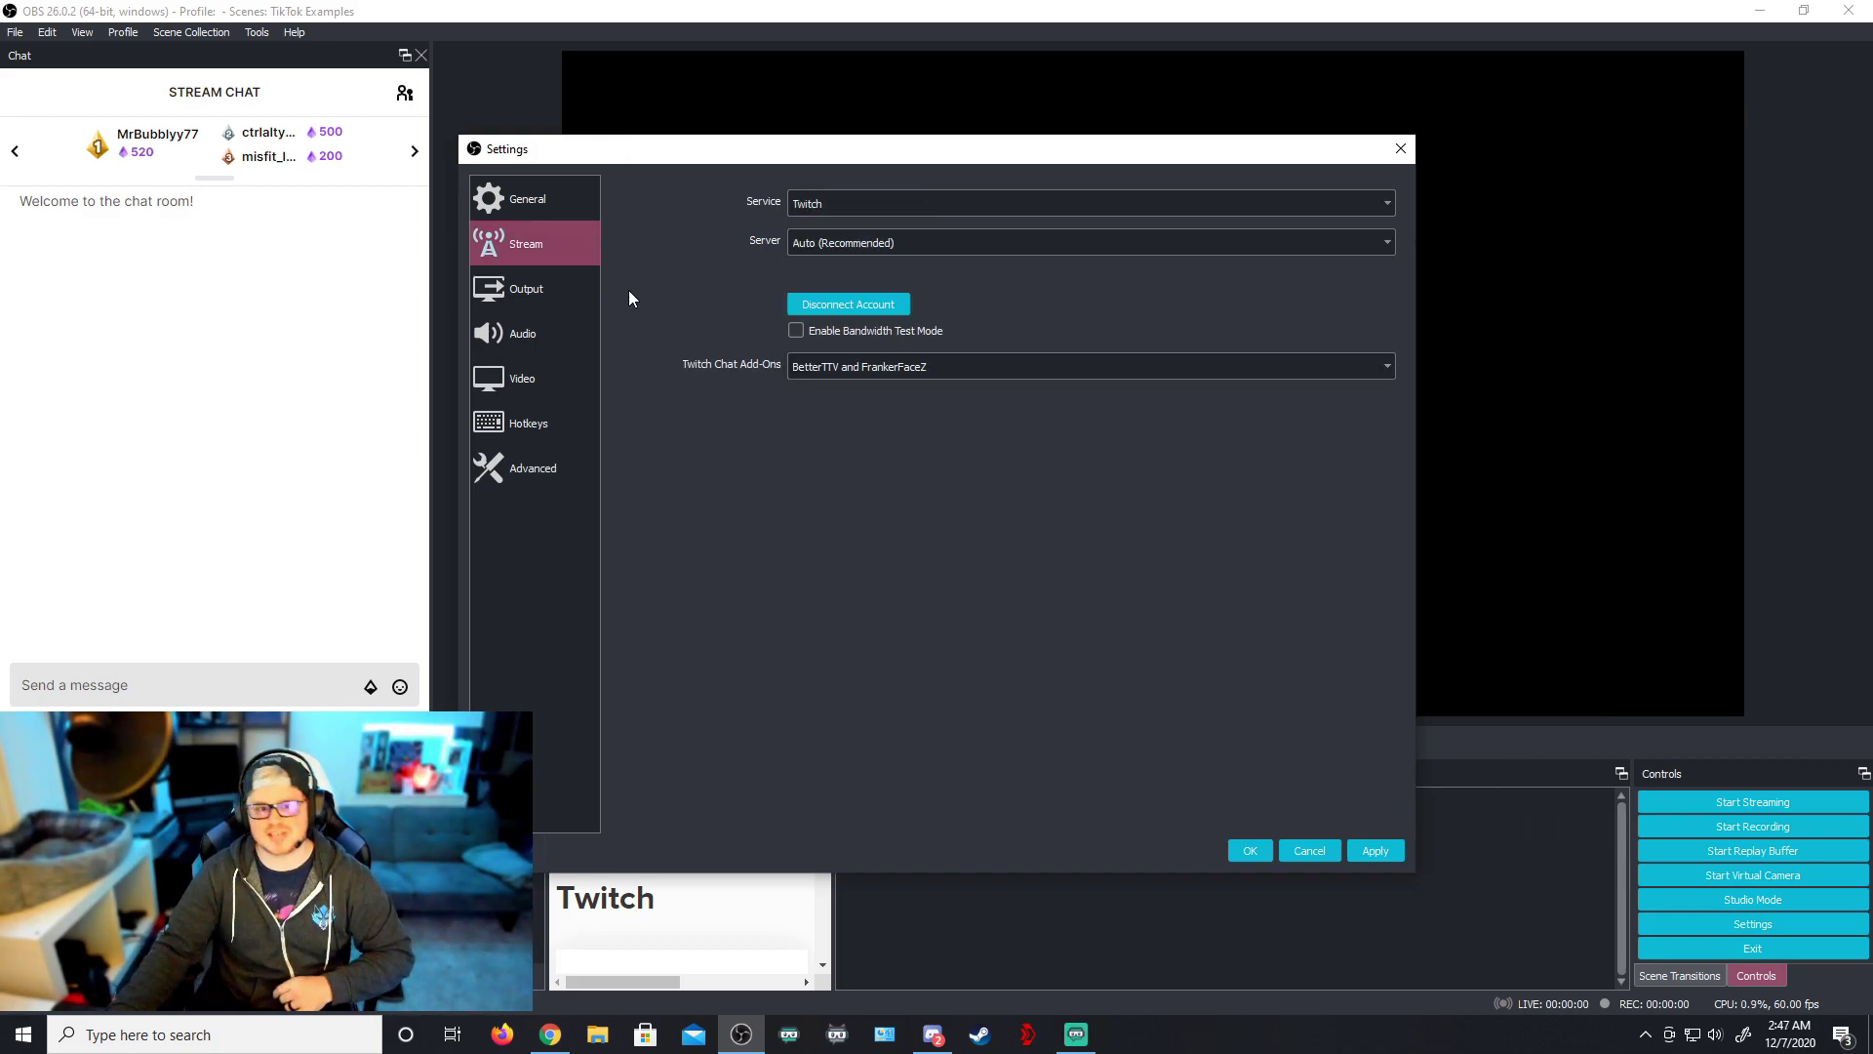
Set Output Mode to Advanced with NVIDIA NVENC H.264 streaming at 6000 Kbps CBR
{"action": "left_click", "coordinate": [537, 291]}
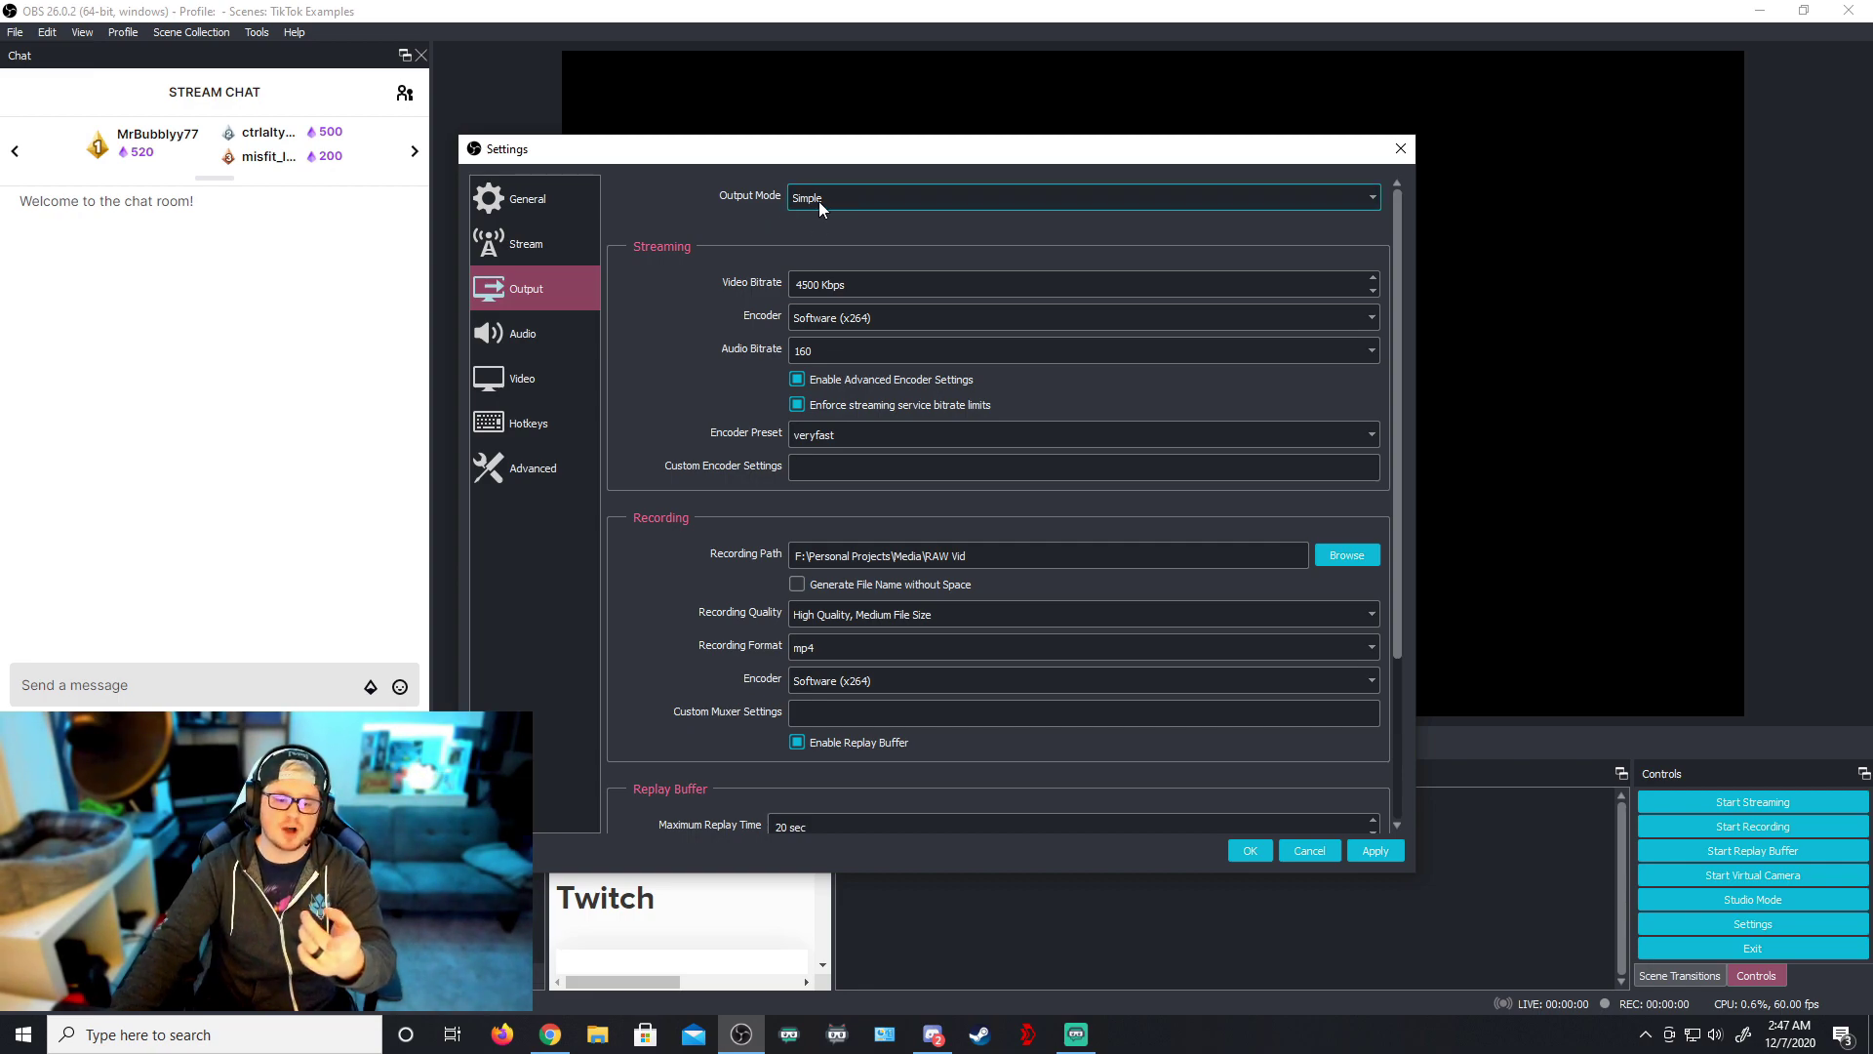
{"action": "left_click", "coordinate": [818, 201]}
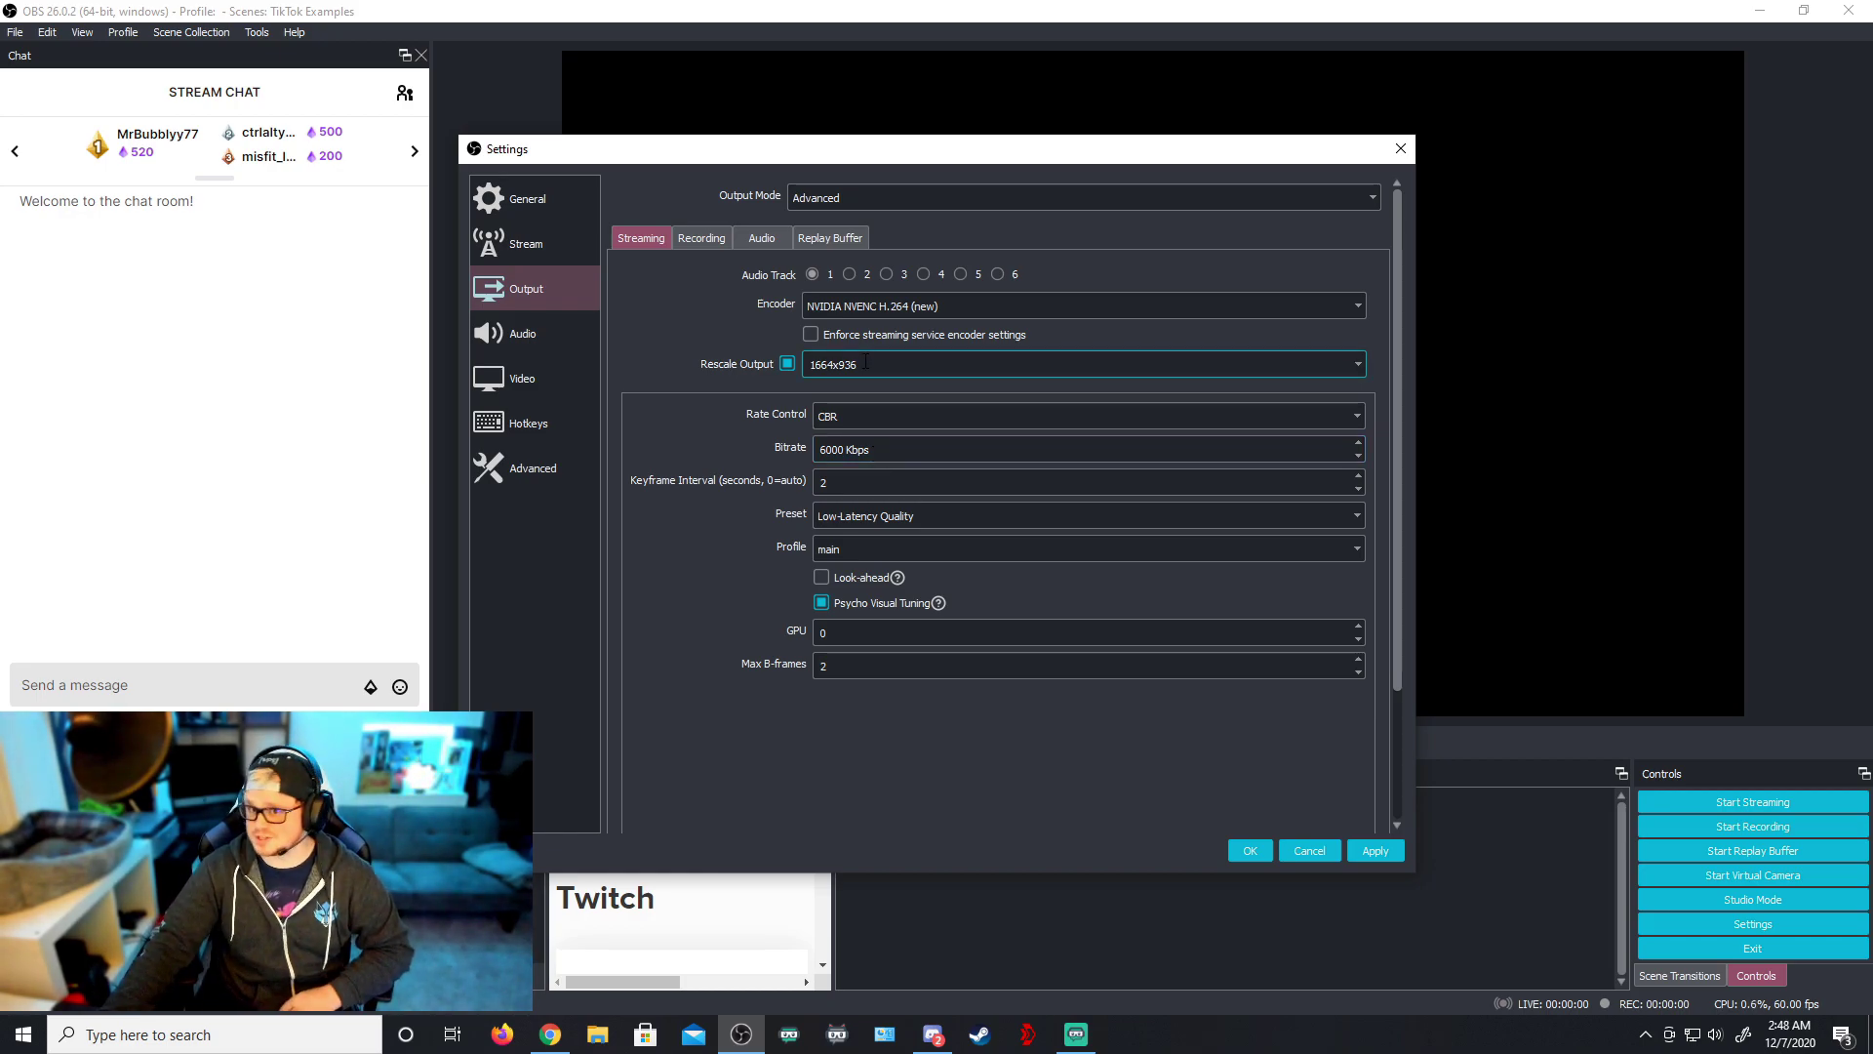
{"action": "left_click", "coordinate": [556, 335]}
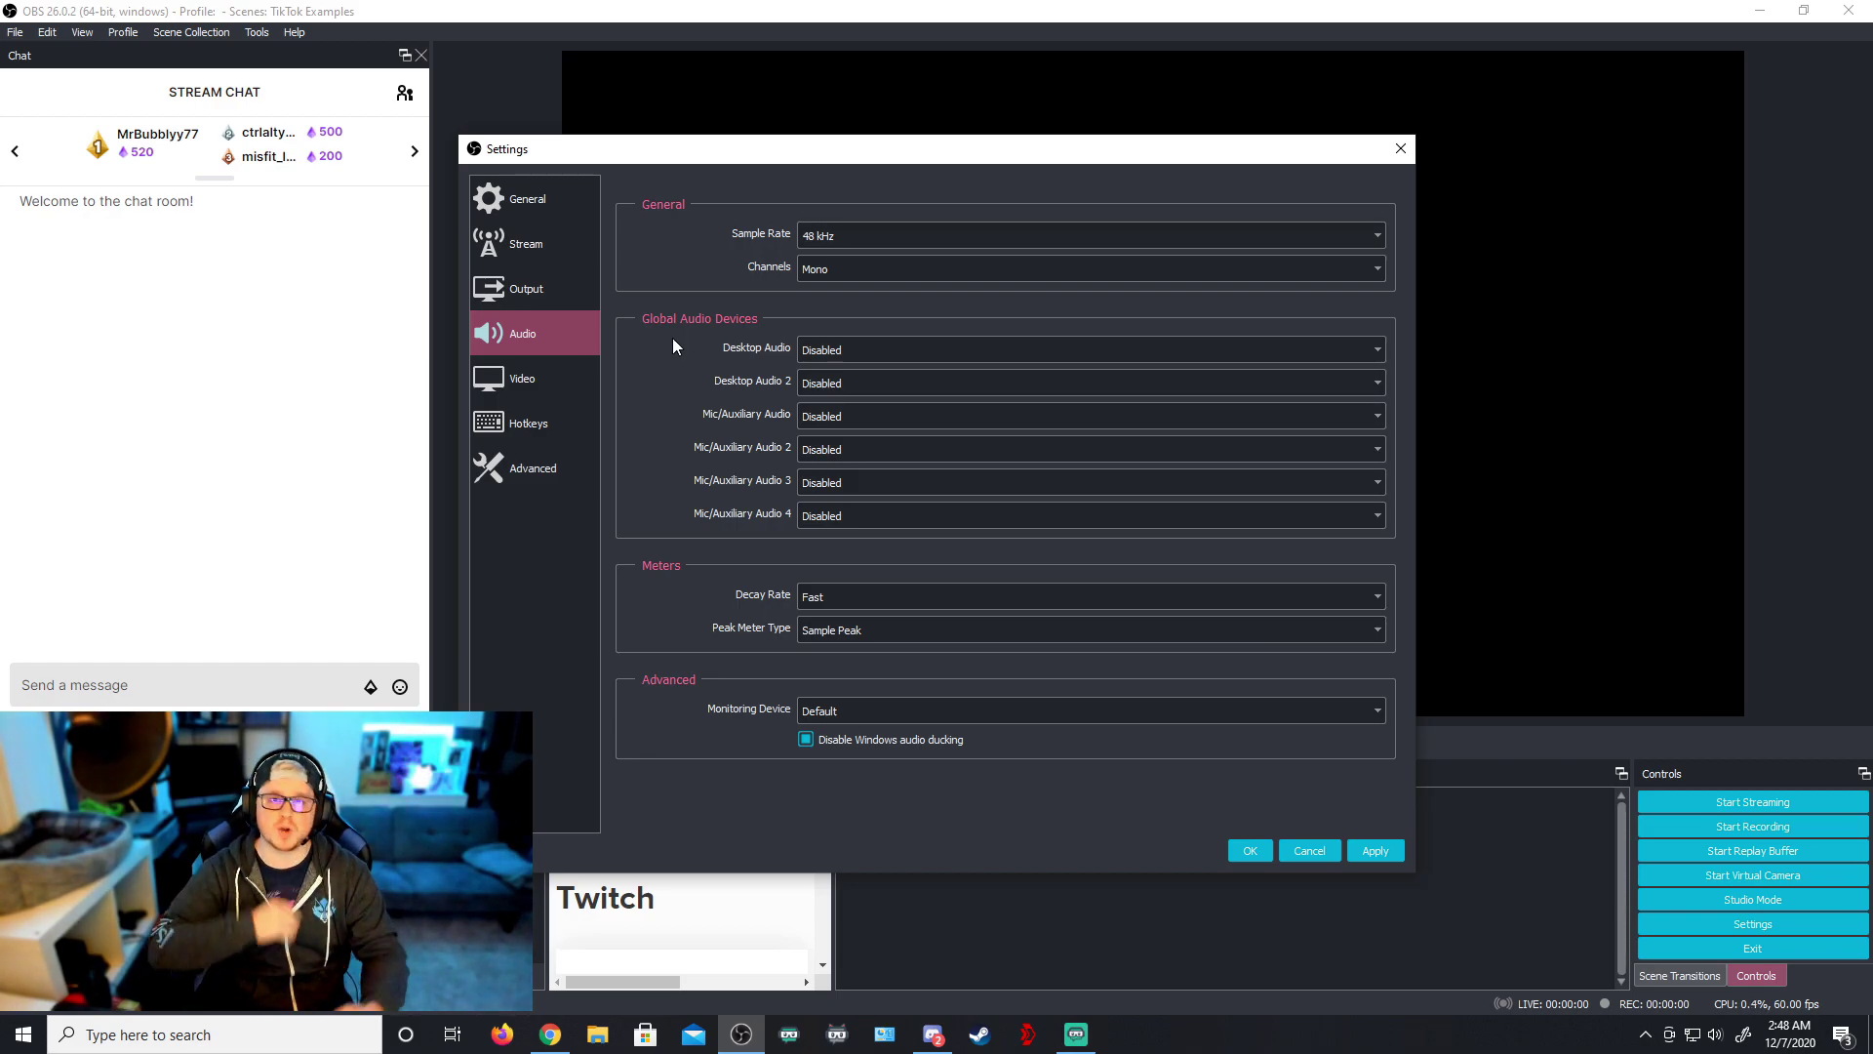
Use Focusrite speakers for Desktop Audio, the NVIDIA Broadcast mic, and Stereo channels
{"action": "left_click", "coordinate": [883, 349]}
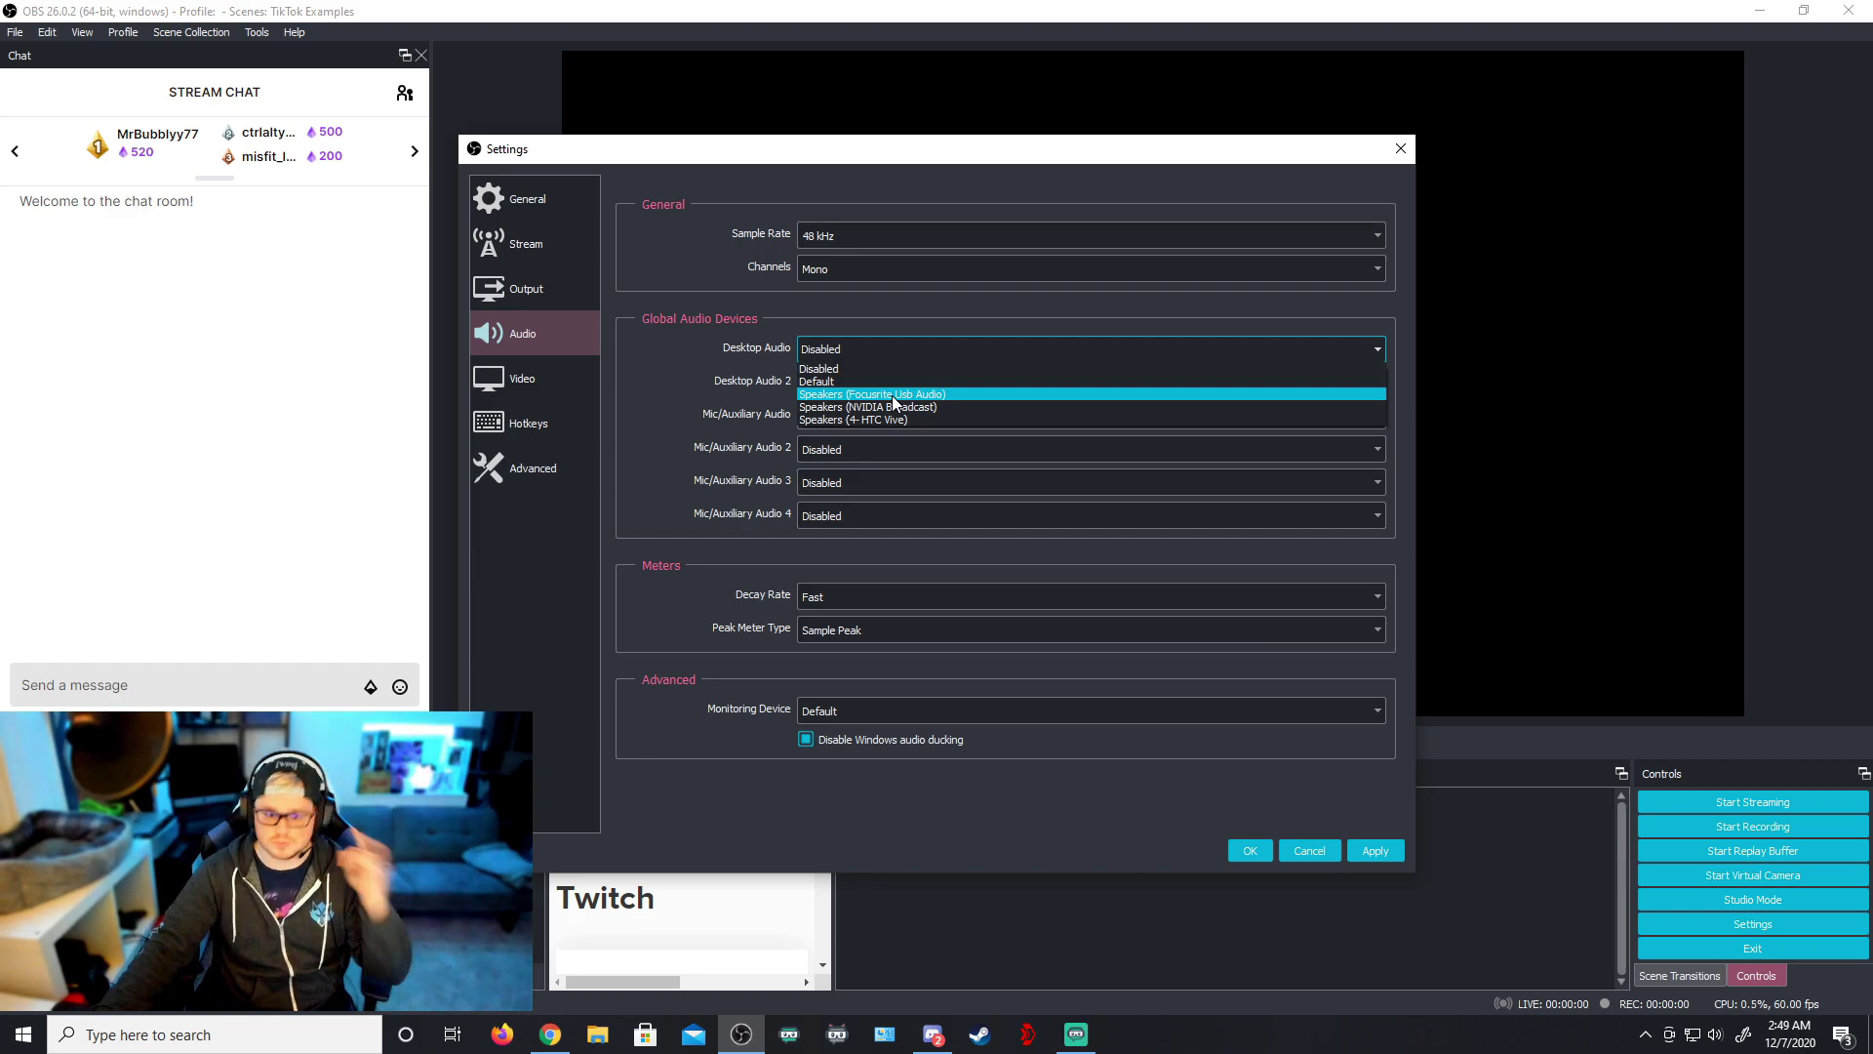
{"action": "left_click", "coordinate": [892, 395]}
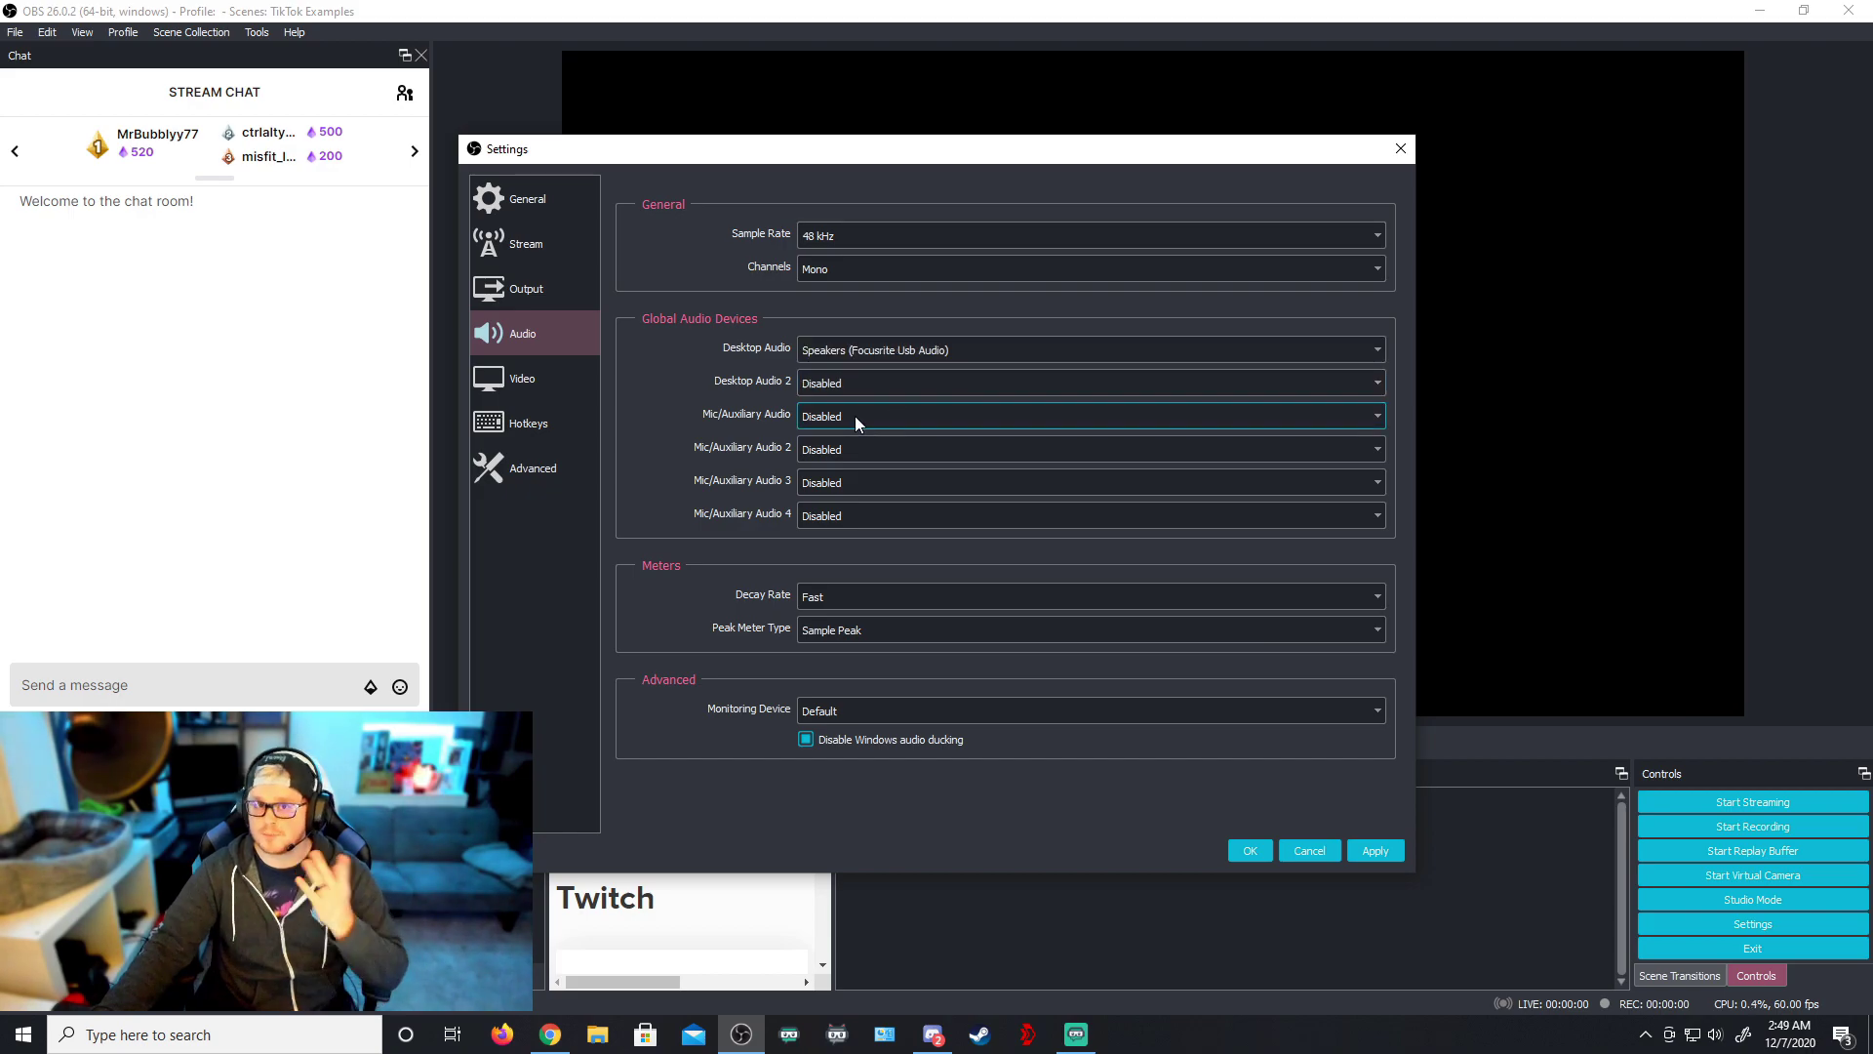
{"action": "left_click", "coordinate": [855, 416]}
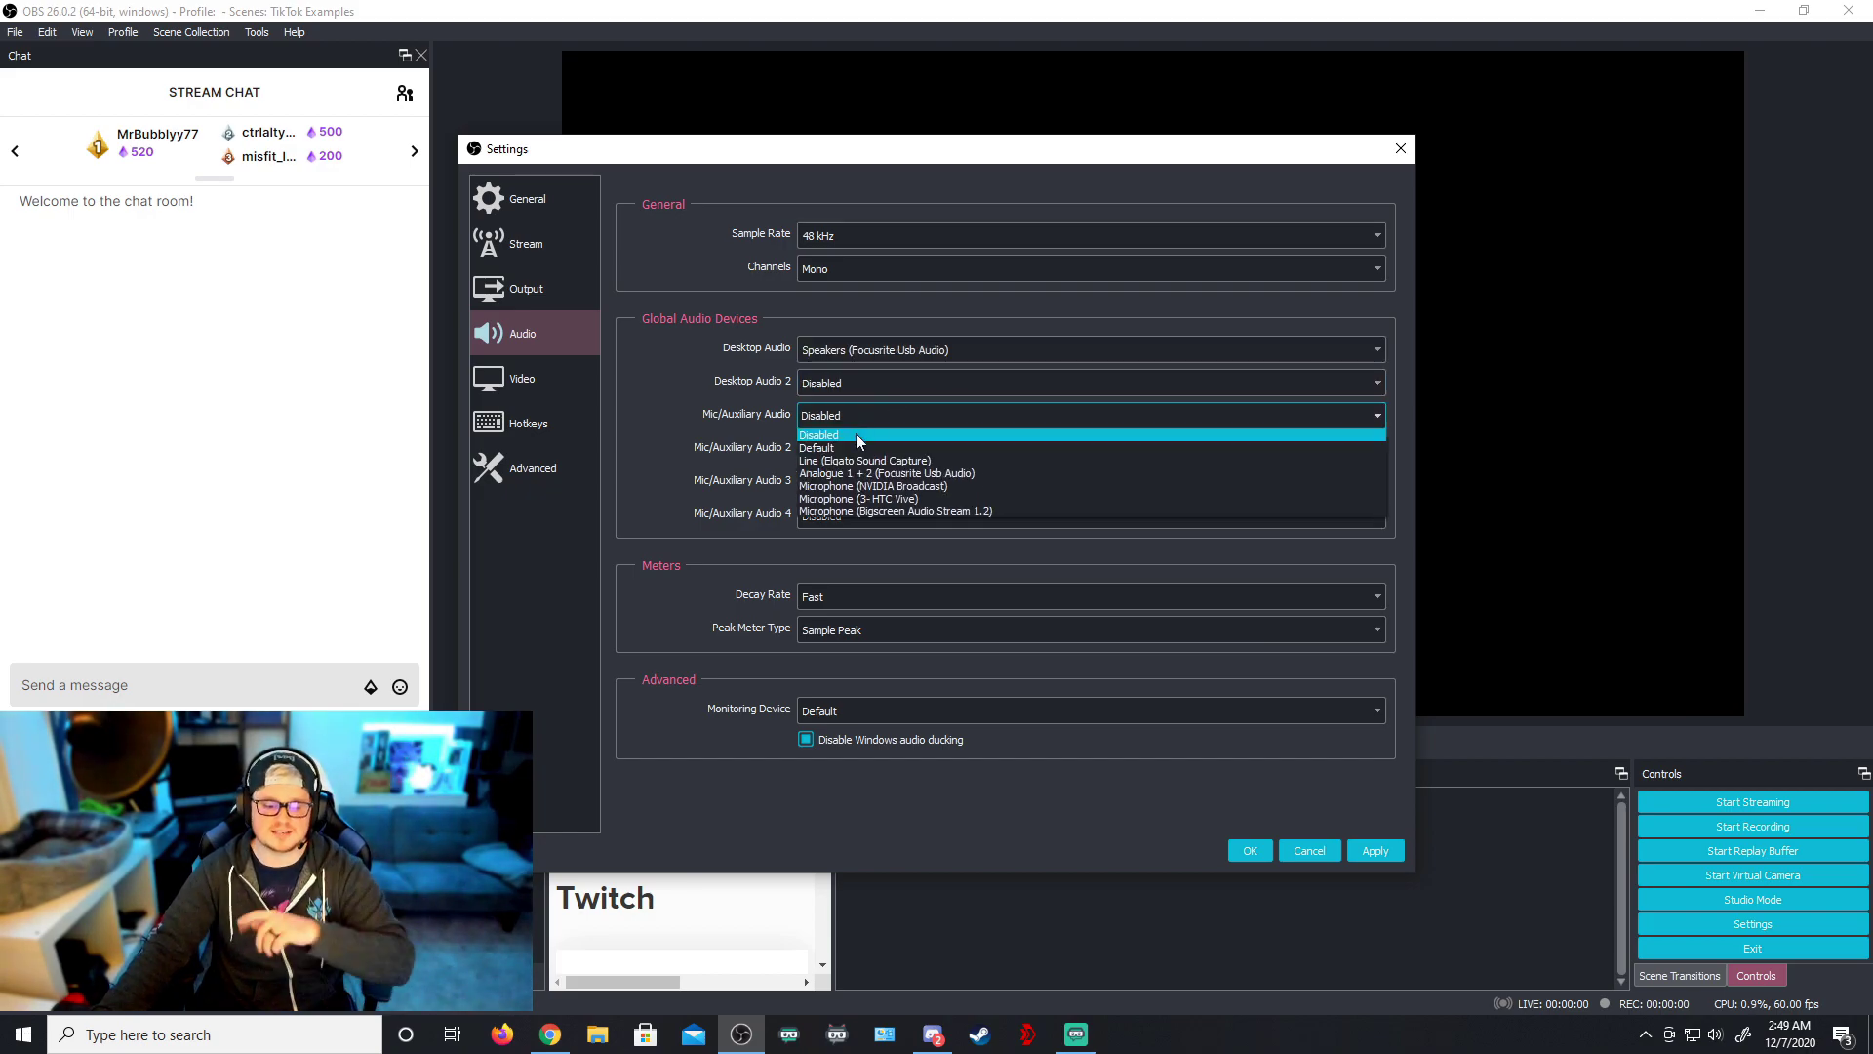
{"action": "left_click", "coordinate": [873, 487]}
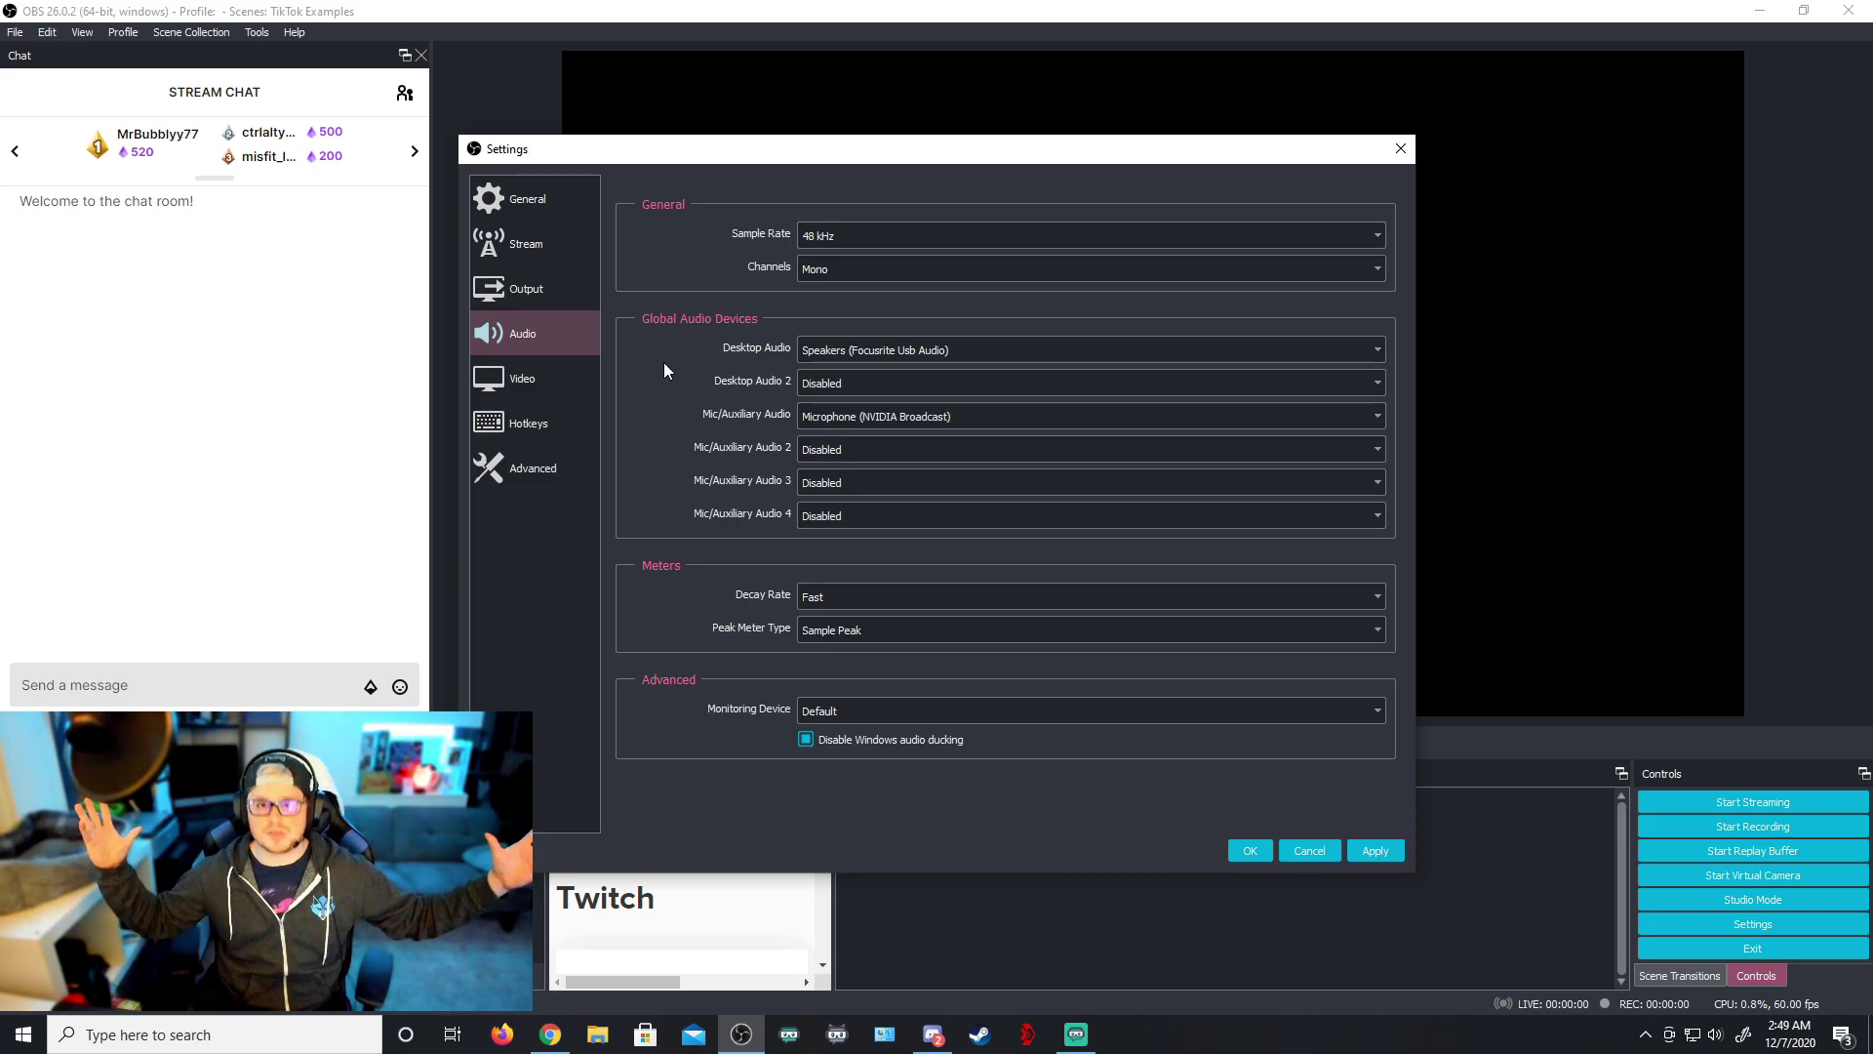
{"action": "scroll", "coordinate": [827, 281], "scroll_direction": "down", "scroll_amount": 1}
{"action": "left_click", "coordinate": [825, 275]}
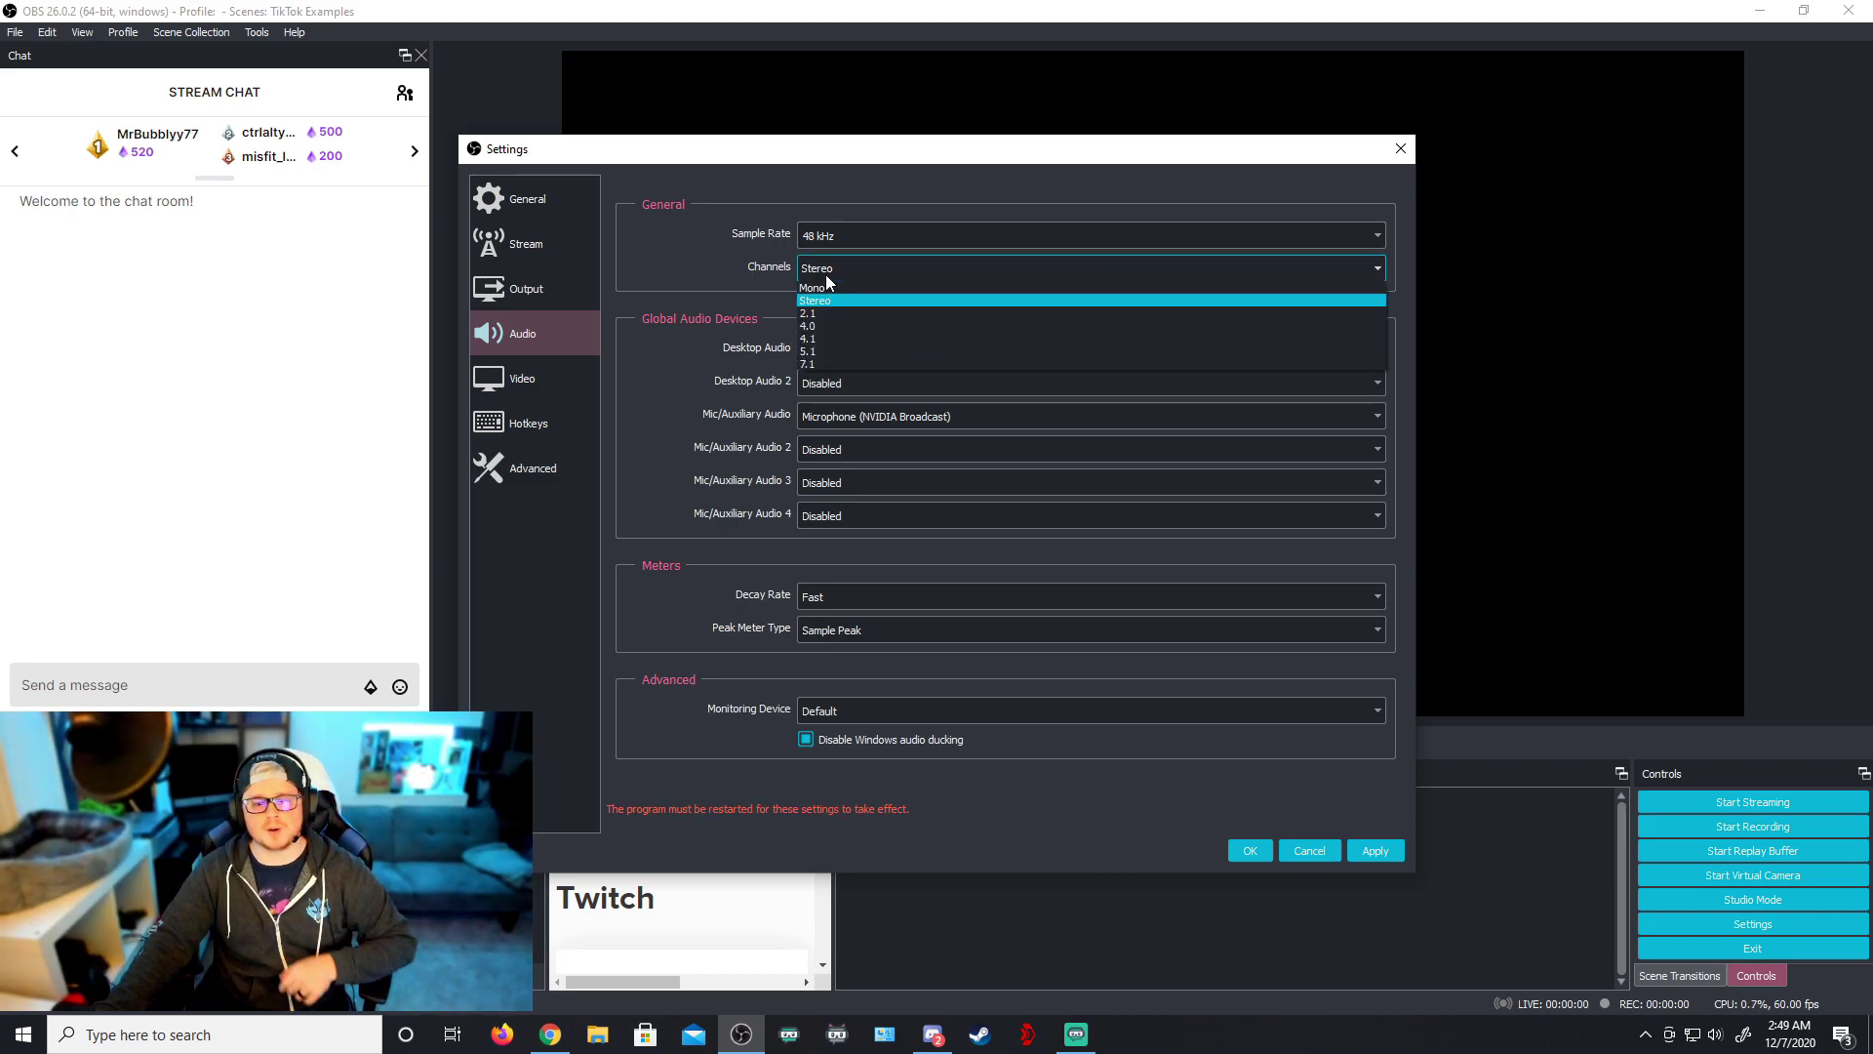
{"action": "left_click", "coordinate": [823, 286]}
{"action": "left_click", "coordinate": [823, 274]}
{"action": "left_click", "coordinate": [824, 300]}
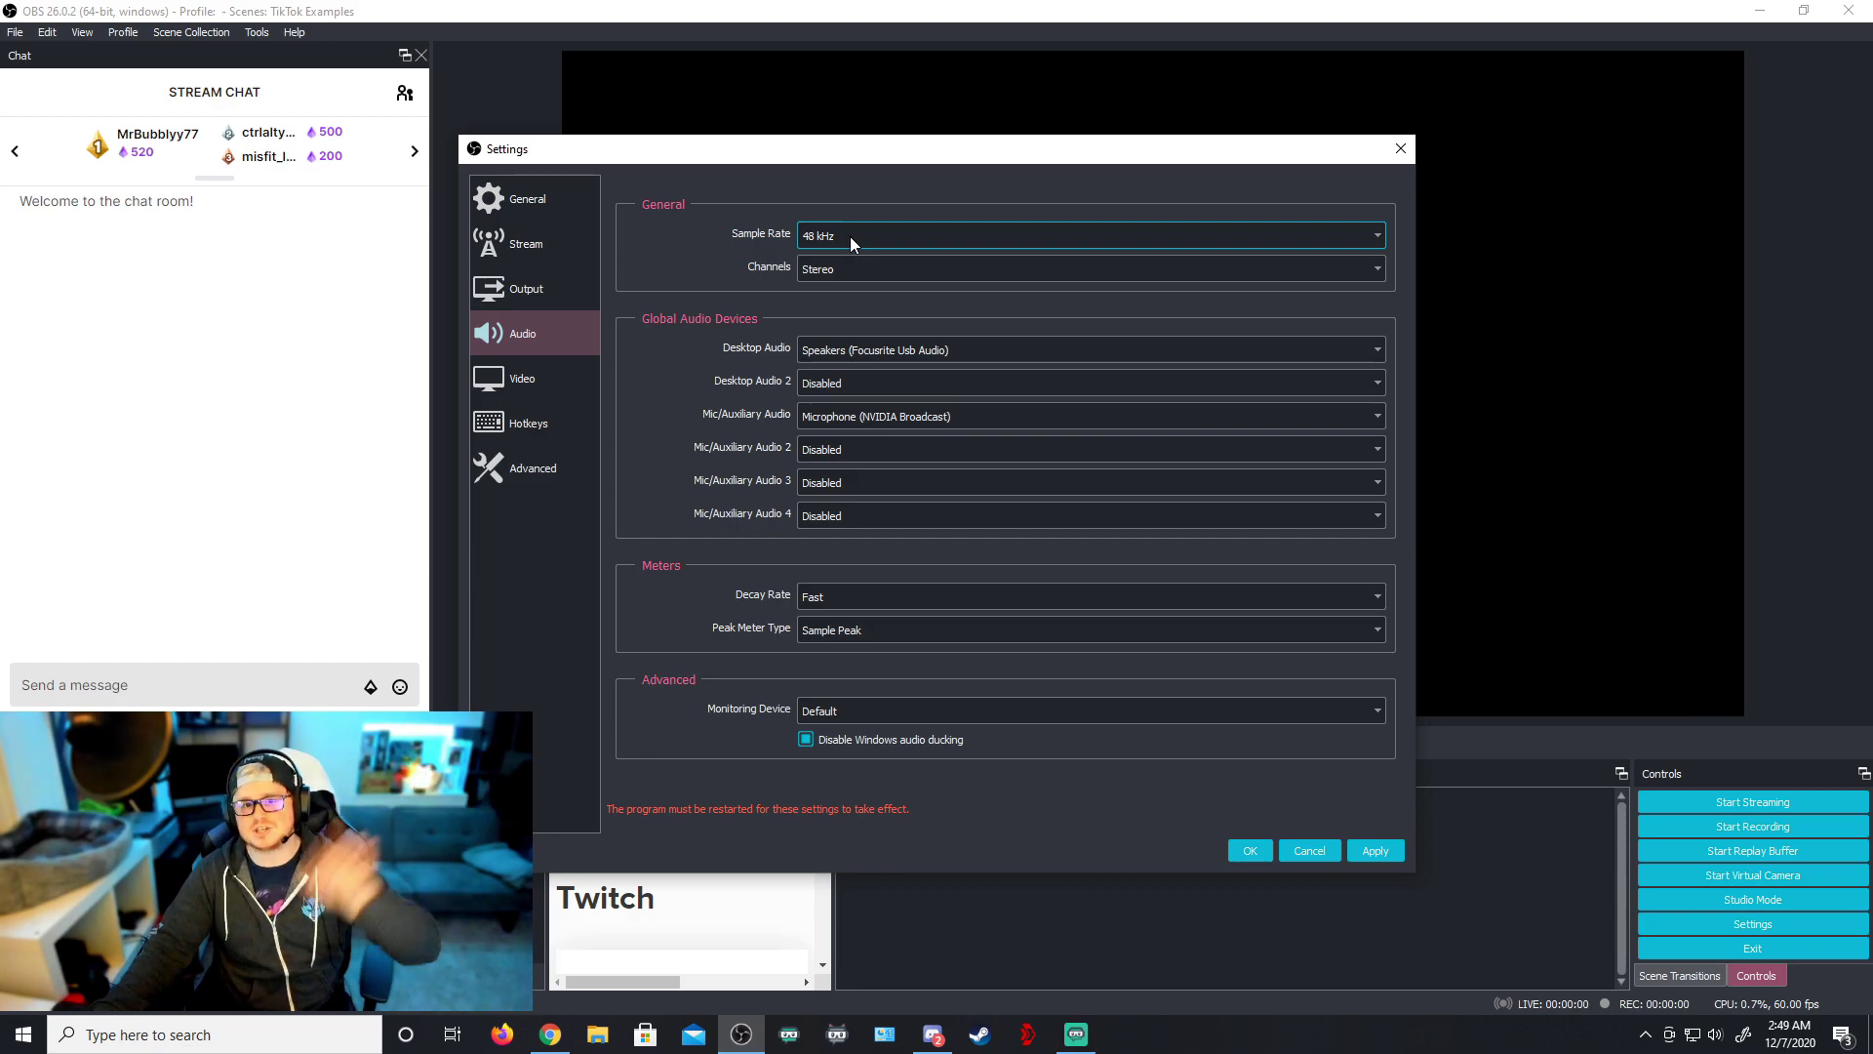
Check the Video downscale filter options, keeping Lanczos at 1920x1080 and 60 FPS
{"action": "left_click", "coordinate": [534, 378]}
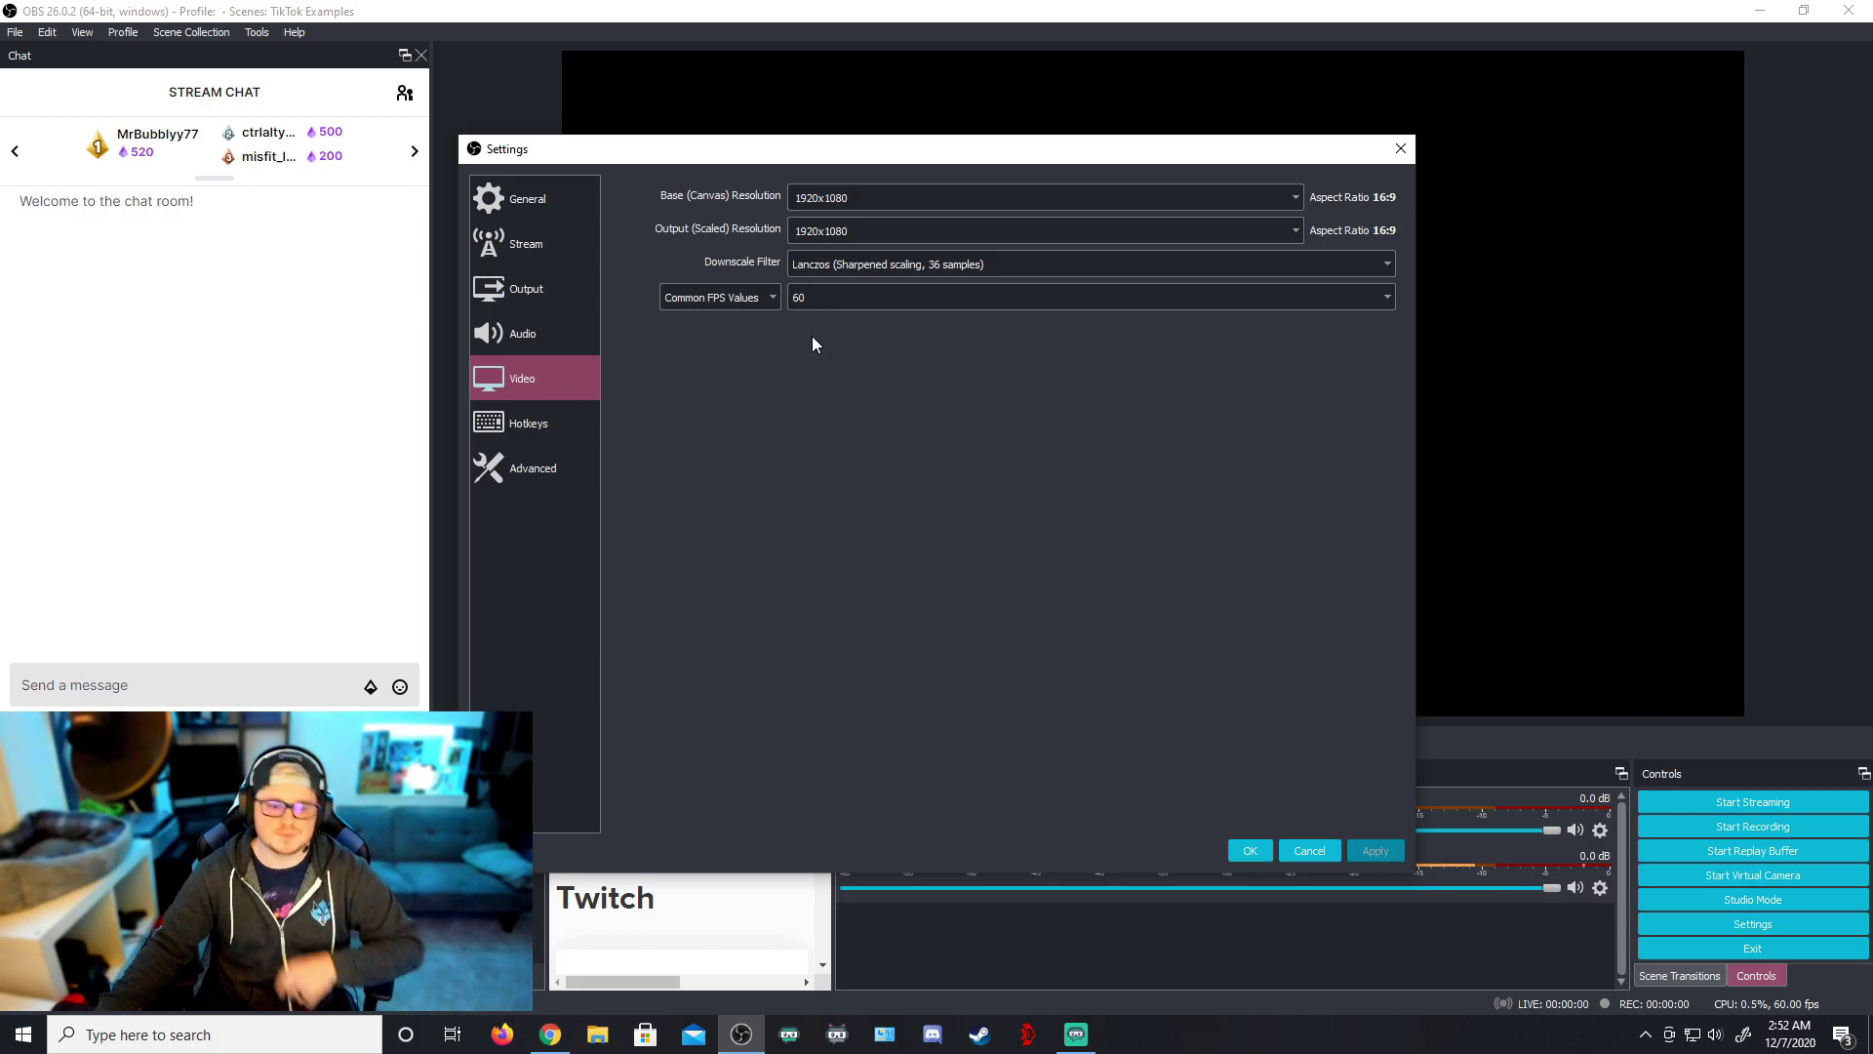
{"action": "left_click", "coordinate": [816, 267]}
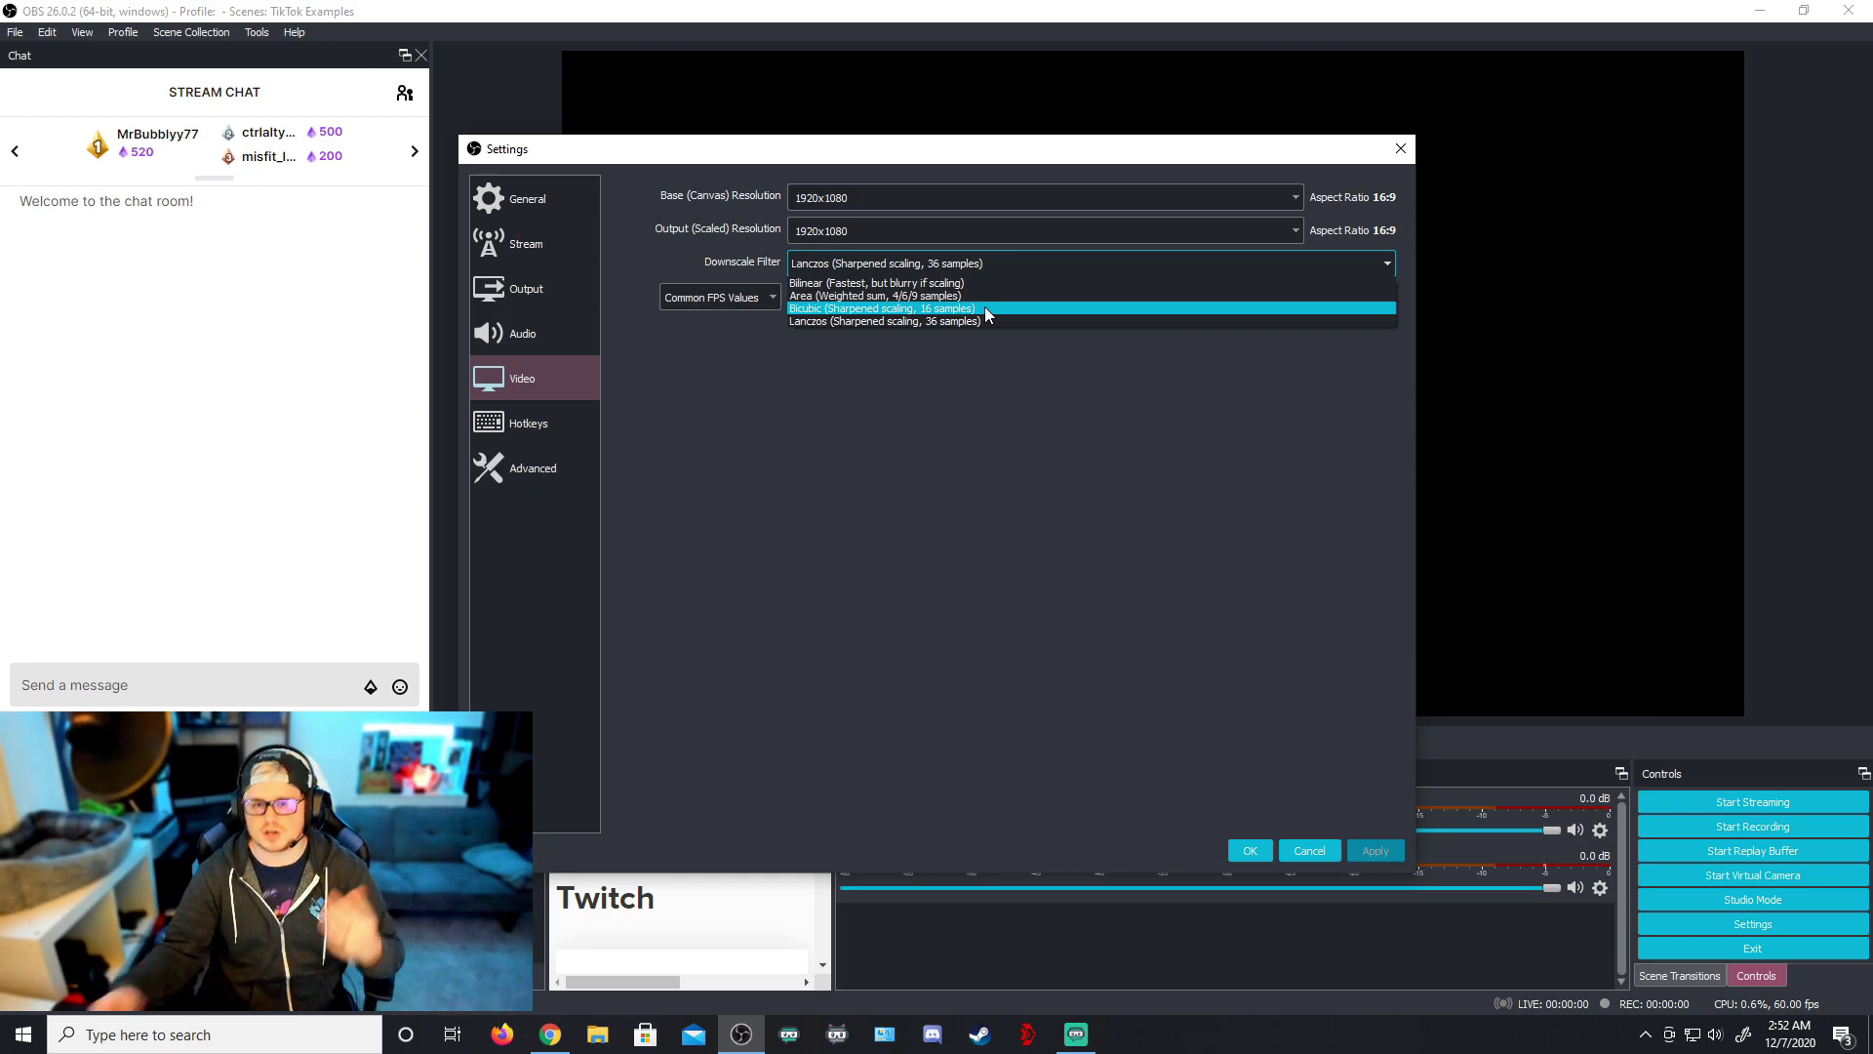
{"action": "key", "text": "Escape"}
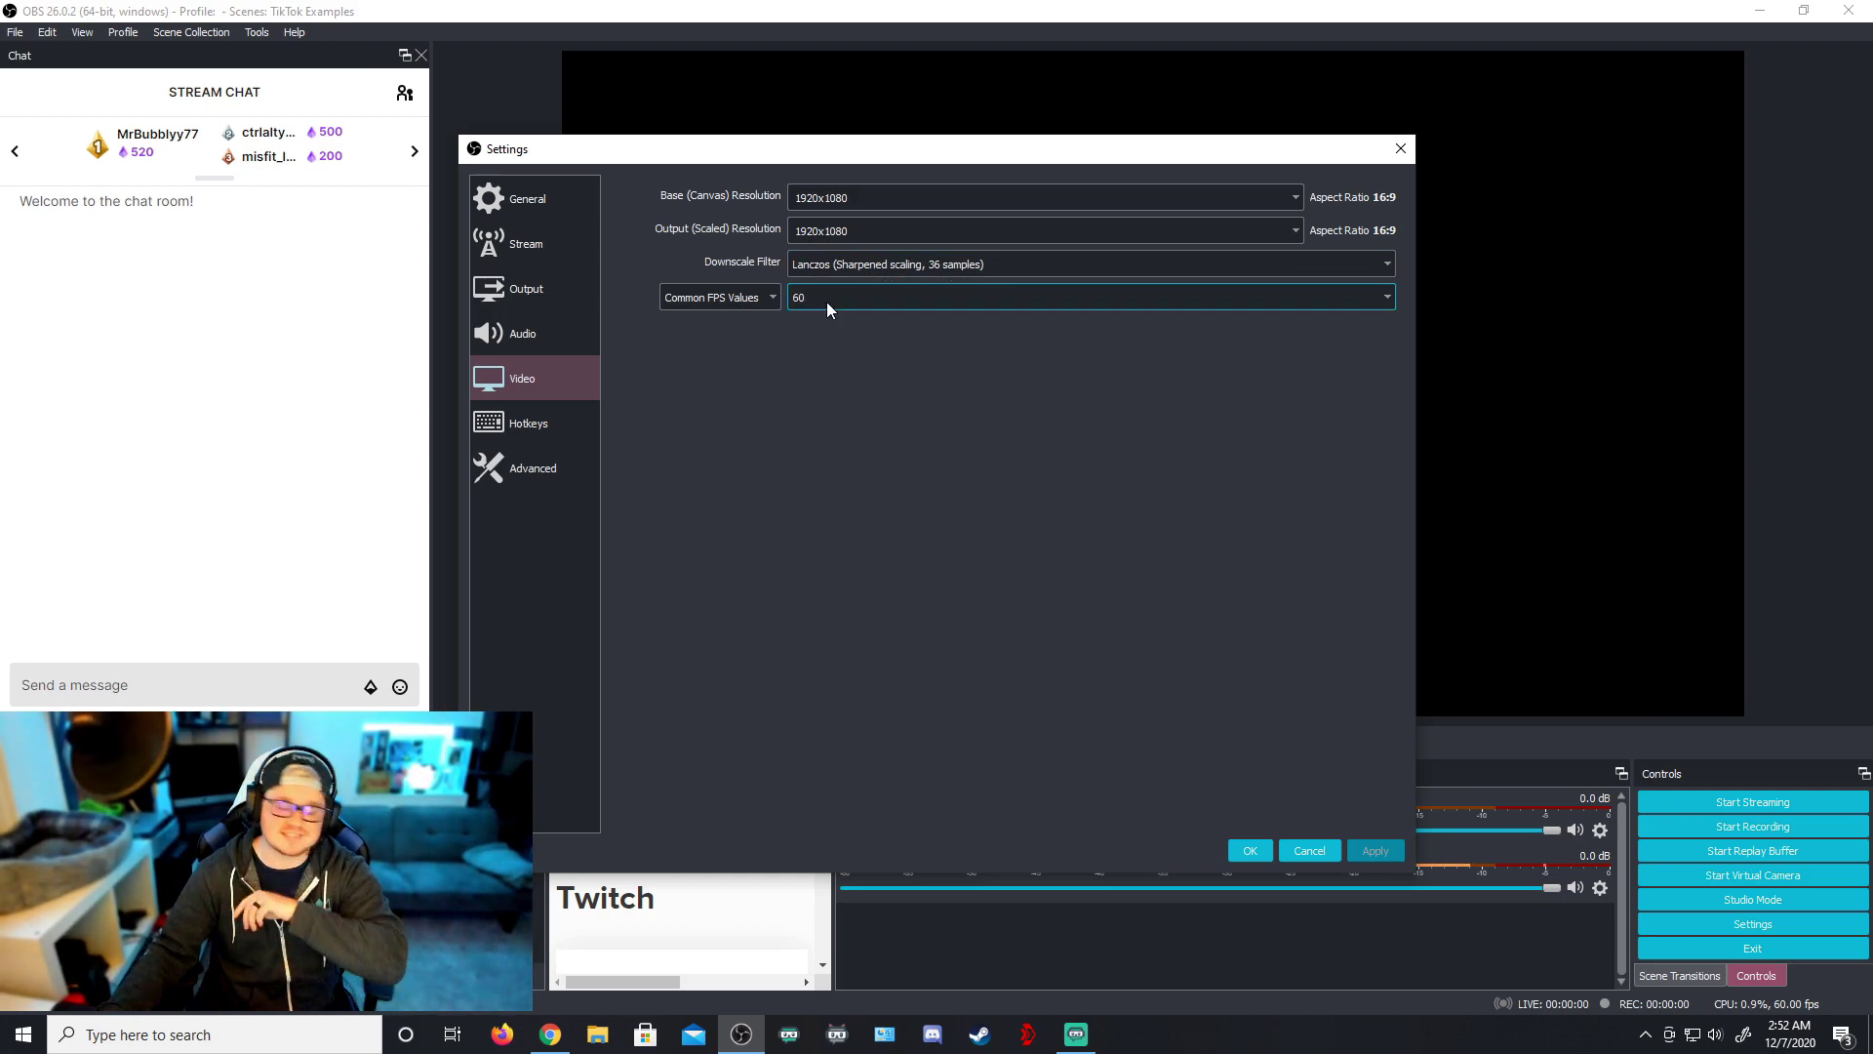
Return to Output to confirm the stream rescales to 1664x936
{"action": "left_click", "coordinate": [527, 289]}
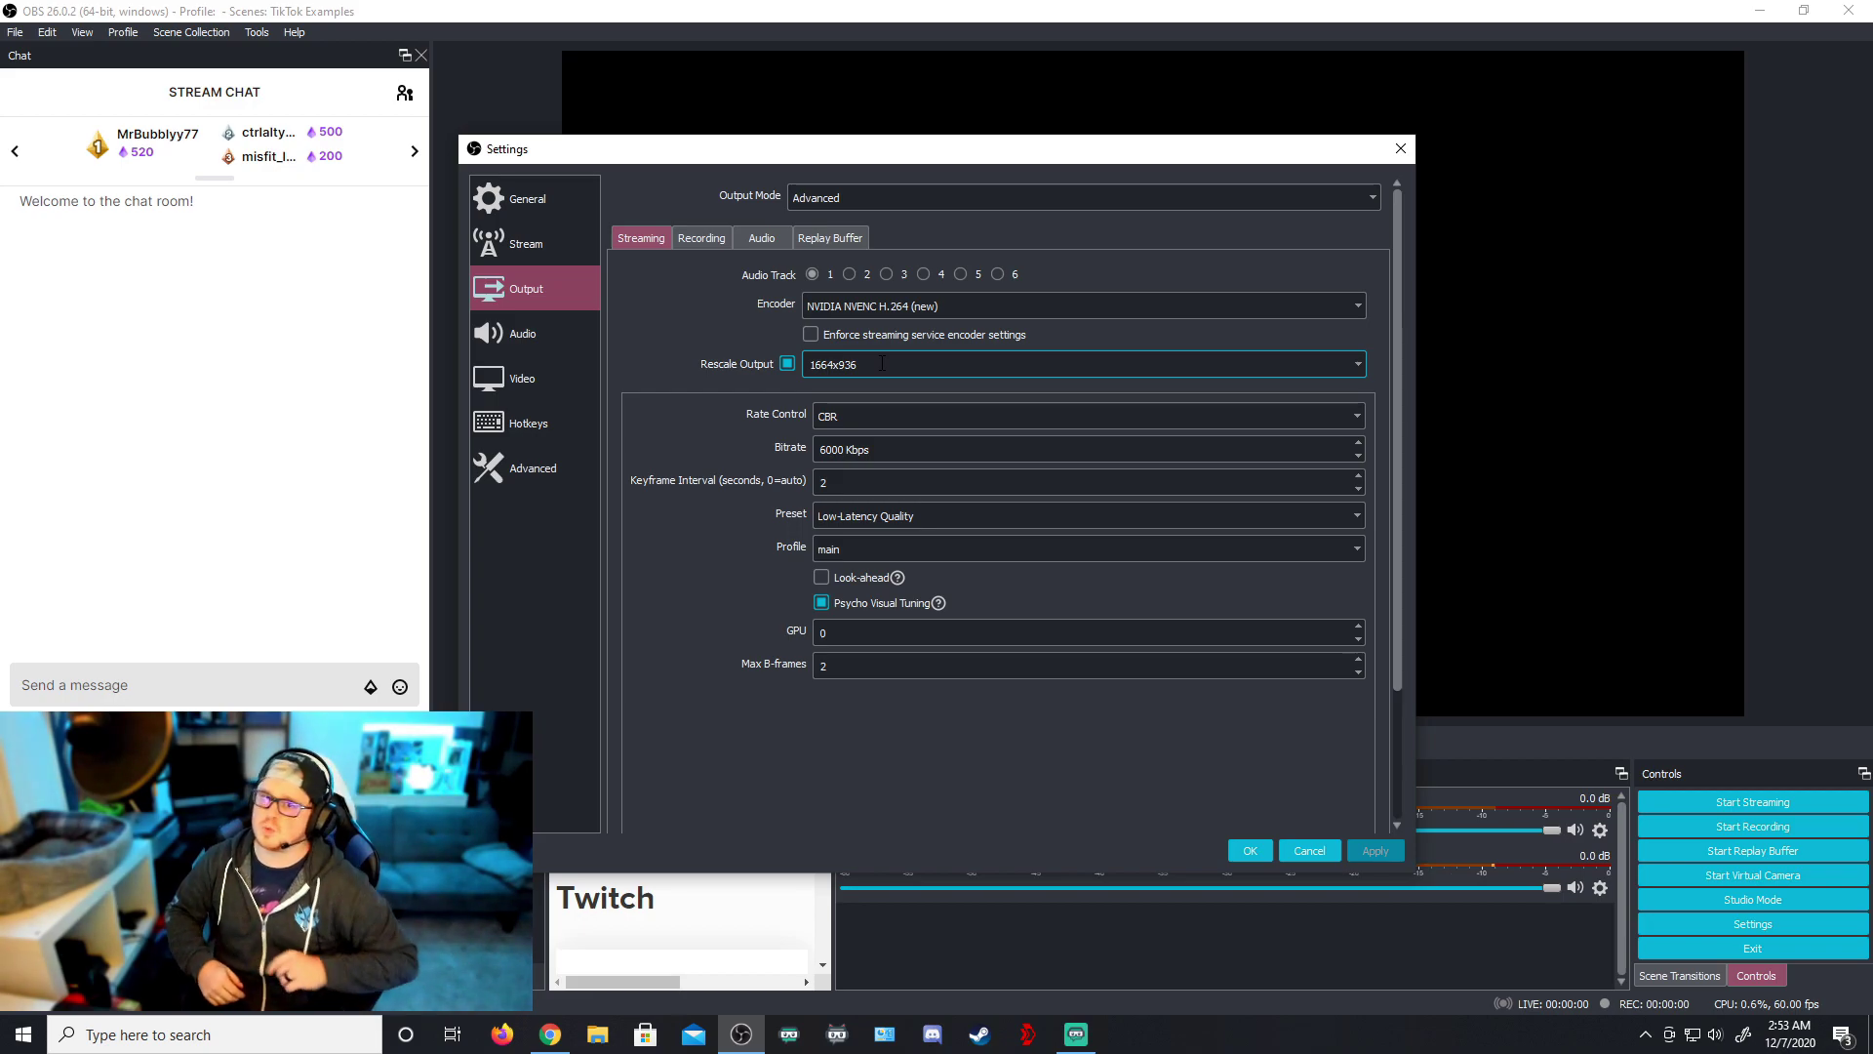
{"action": "left_click", "coordinate": [568, 423]}
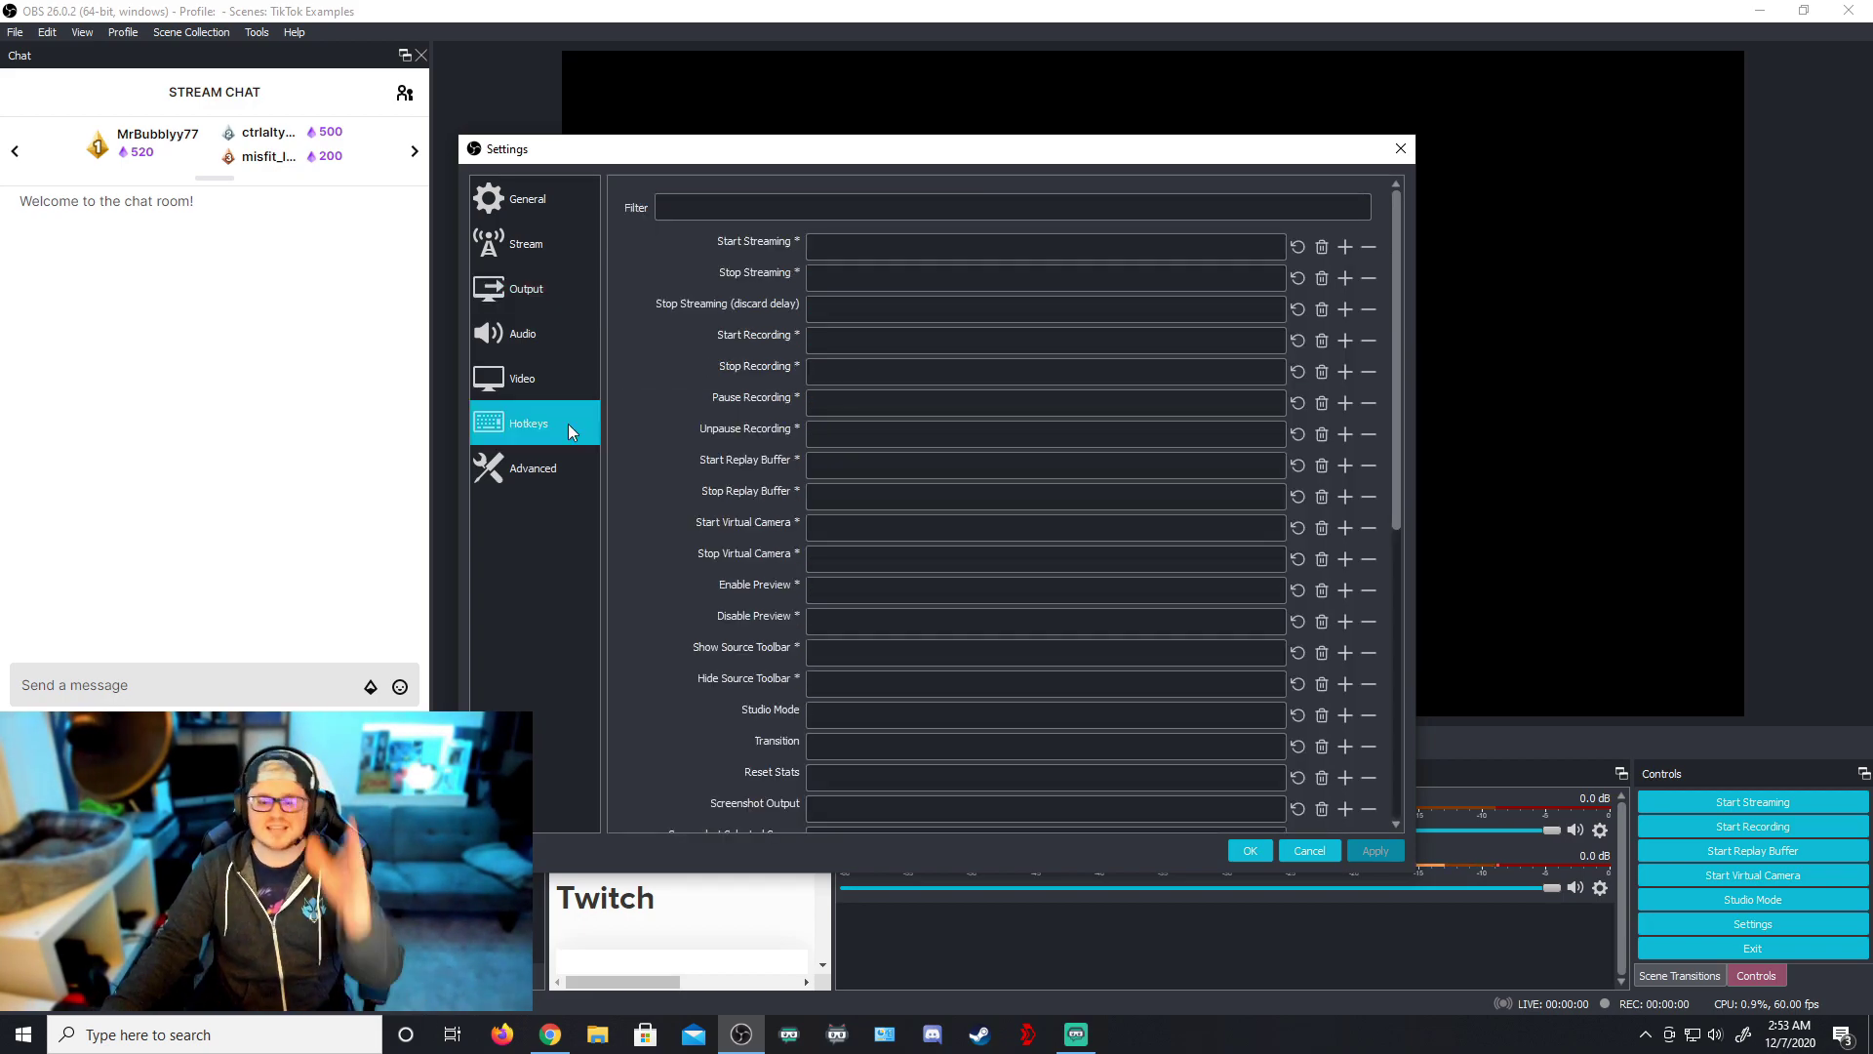